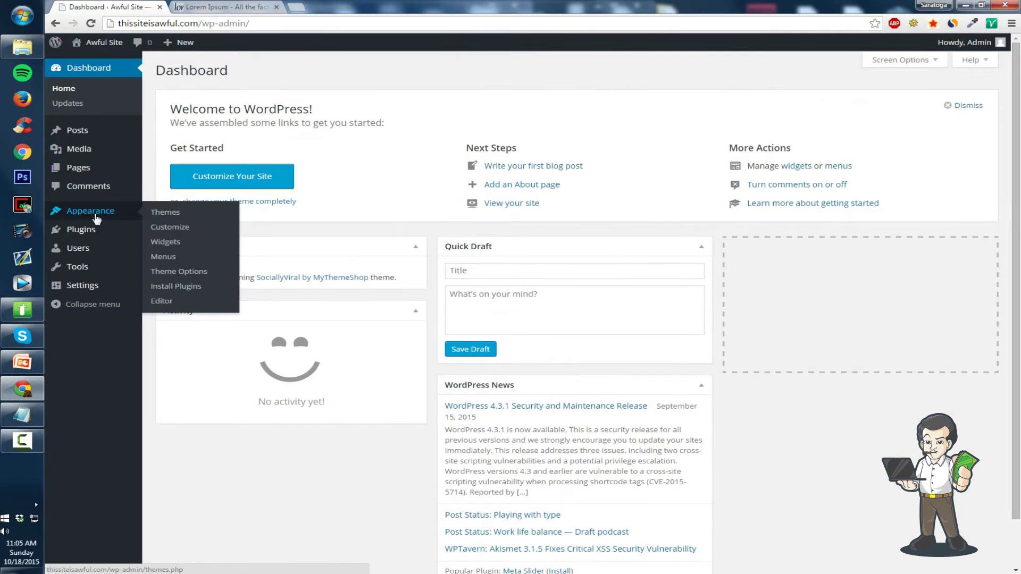
# - Bring up the Notepad list of piano page titles and place the browser window beside it
pyautogui.click(22, 414)
pyautogui.moveTo(530, 111); pyautogui.dragTo(640, 126)
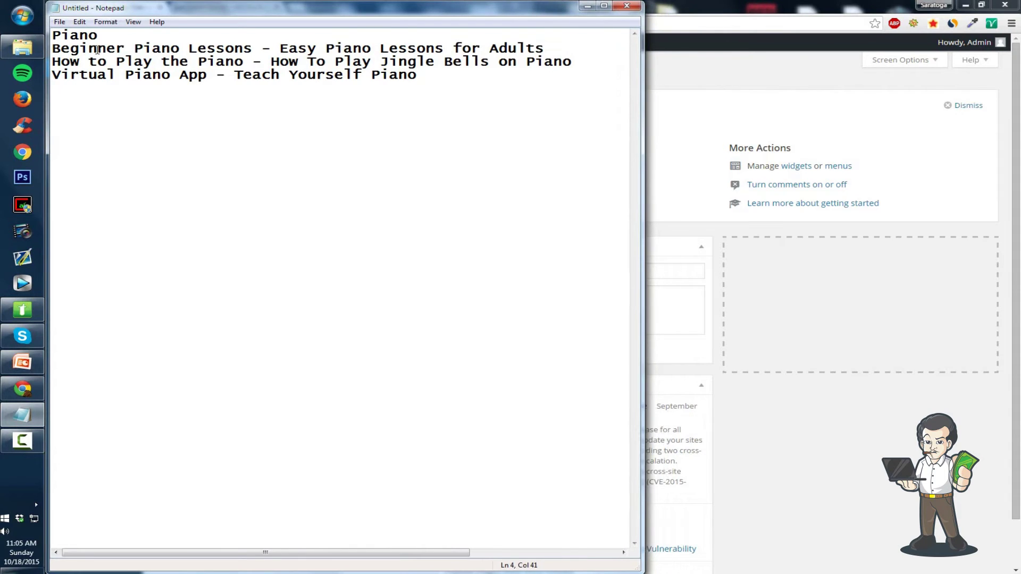
pyautogui.moveTo(99, 35); pyautogui.dragTo(52, 35)
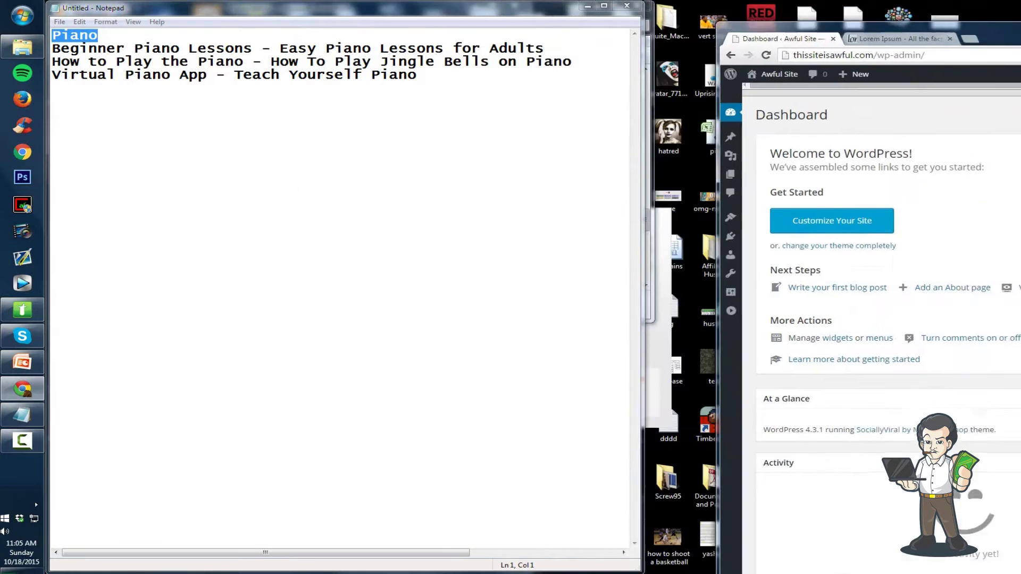
pyautogui.moveTo(1000, 29); pyautogui.dragTo(1013, 50)
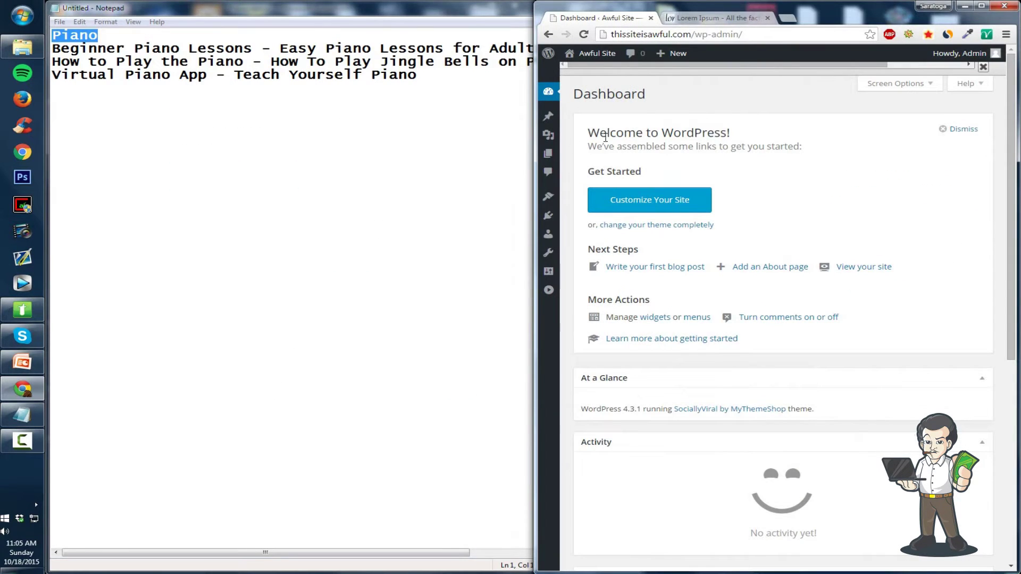
# - Add a new WordPress page and title it "Piano"
pyautogui.click(548, 157)
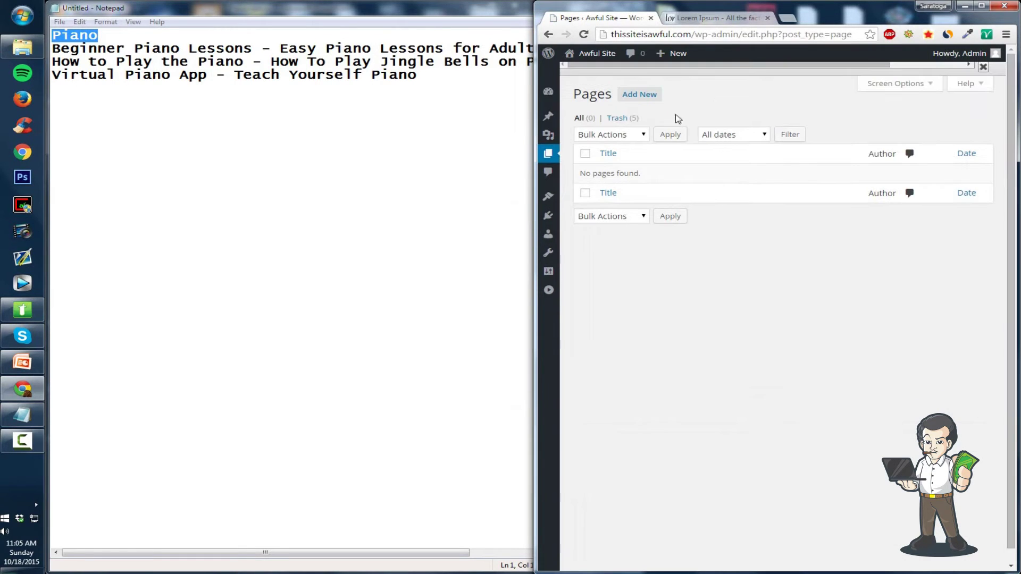
pyautogui.click(641, 99)
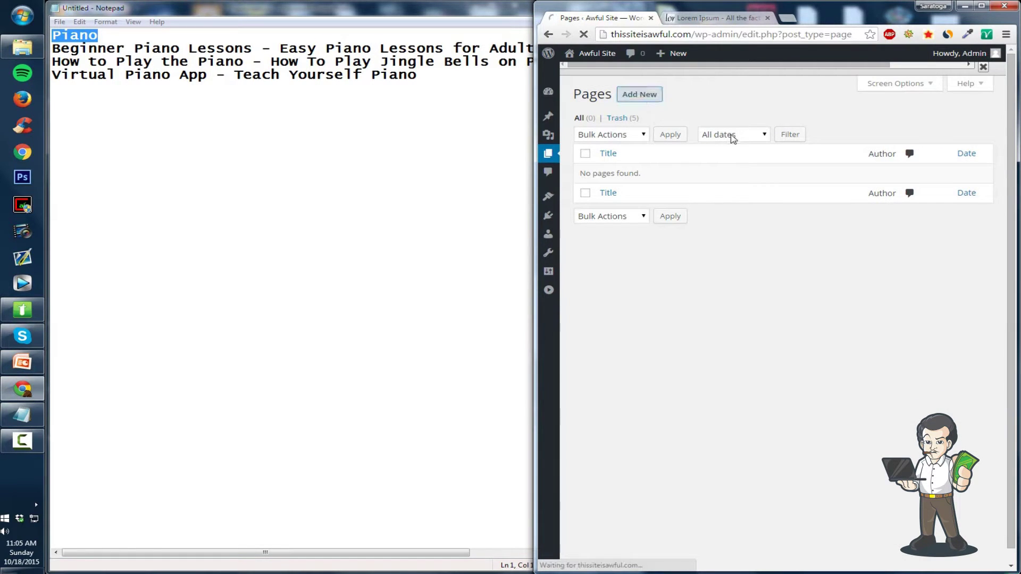
pyautogui.click(330, 113)
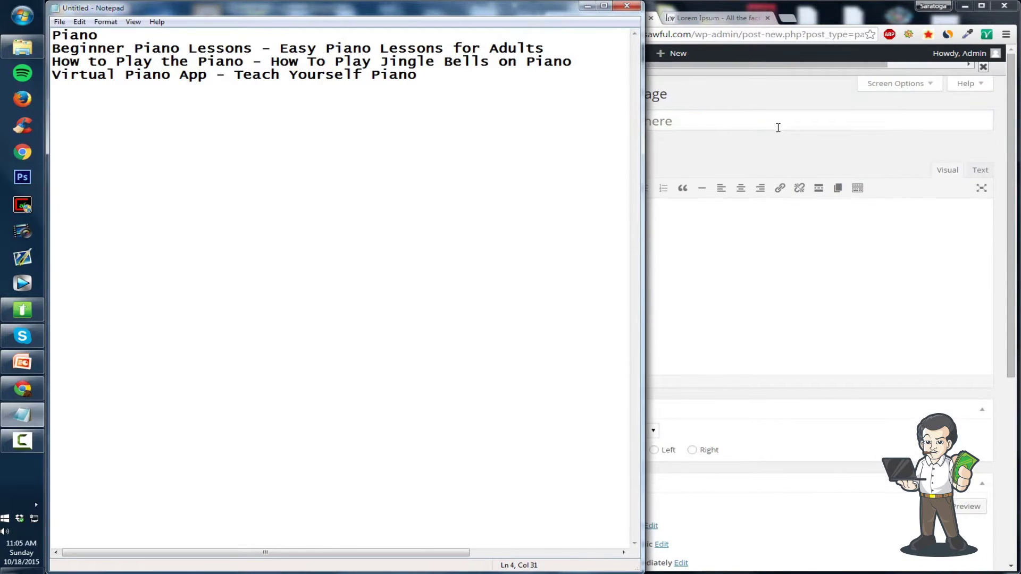
pyautogui.click(737, 150)
pyautogui.click(655, 129)
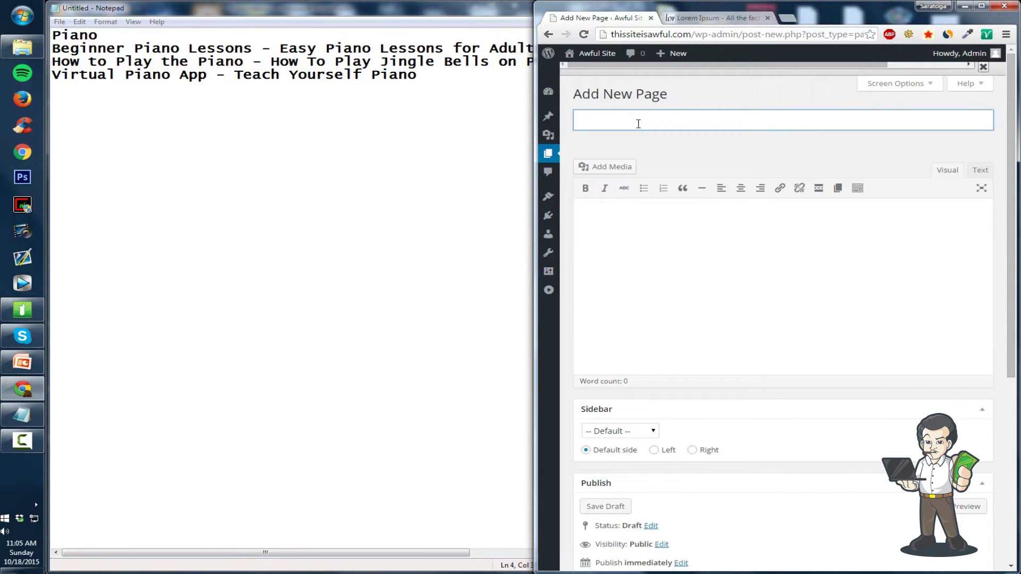
pyautogui.write('Piano')
# - Copy all five Lorem Ipsum paragraphs from the lipsum.com page into the Piano page's body
pyautogui.click(707, 18)
pyautogui.click(910, 437)
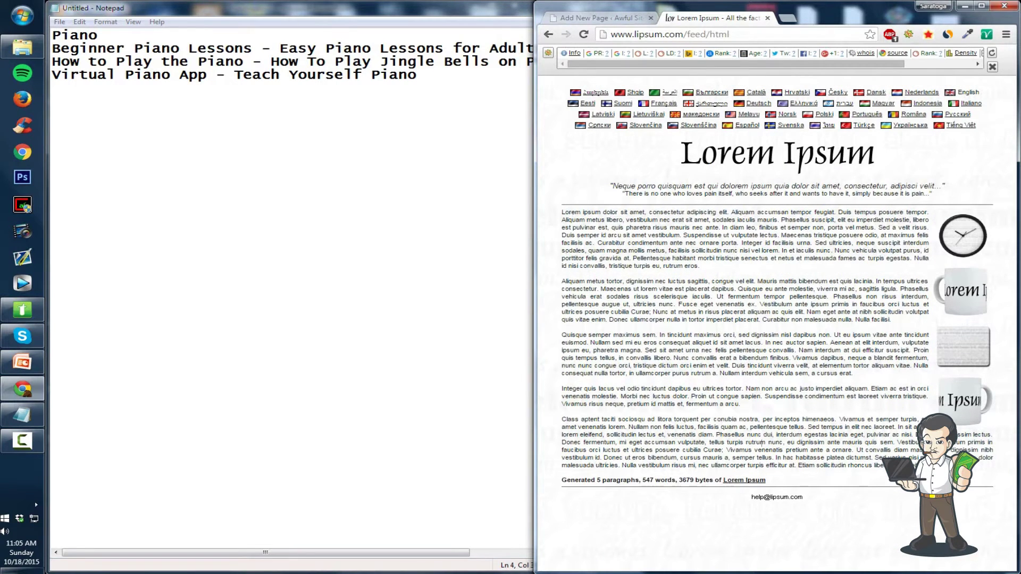
pyautogui.moveTo(929, 469); pyautogui.dragTo(524, 218)
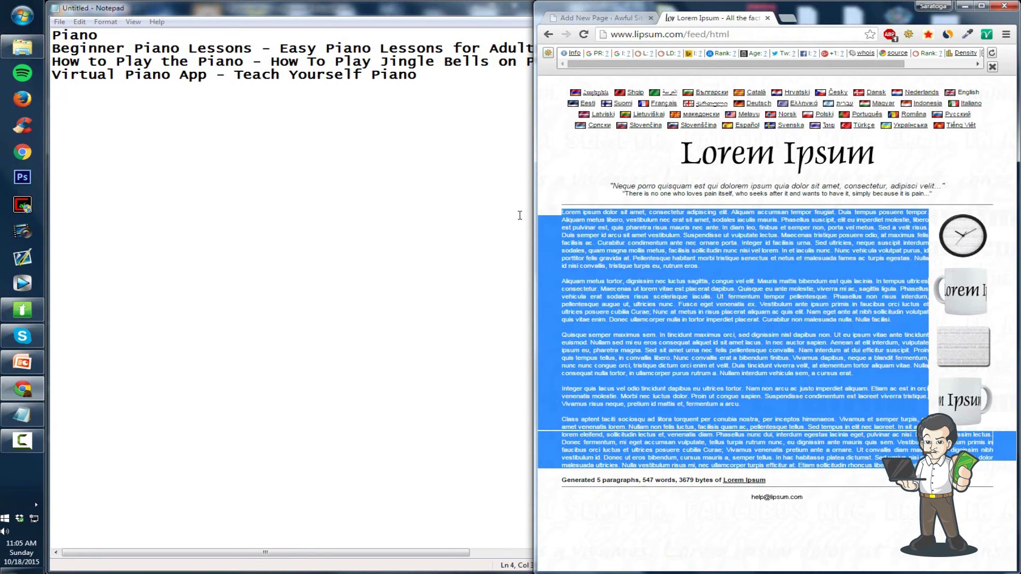
pyautogui.hotkey('ctrl', 'c')
pyautogui.click(580, 18)
pyautogui.click(738, 271)
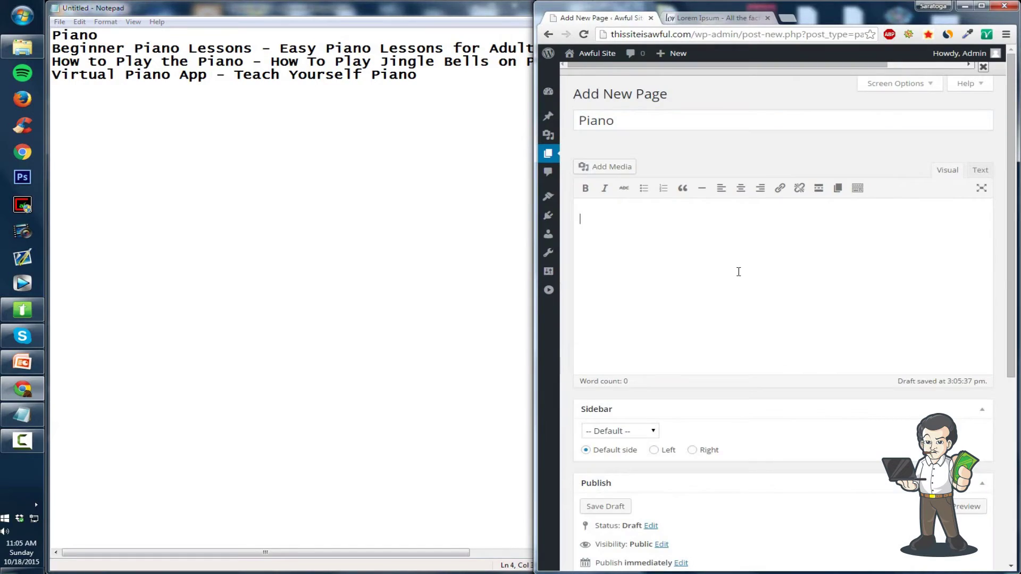
pyautogui.hotkey('ctrl', 'v')
# - Review the Piano page's filler text and settings, and publish the page
pyautogui.scroll(-6, 787, 399)
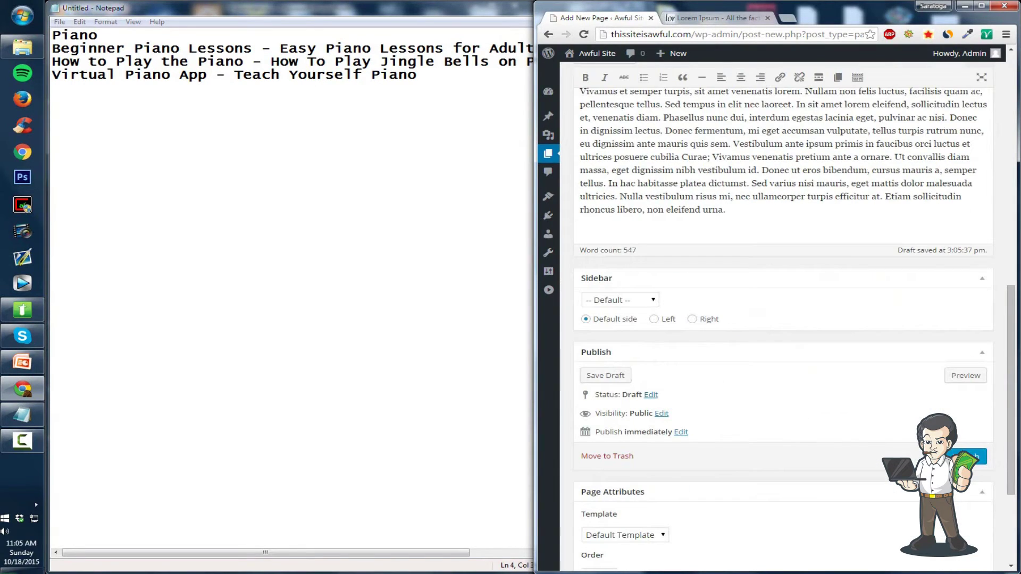
pyautogui.scroll(6, 797, 208)
pyautogui.rightClick(796, 190)
pyautogui.click(721, 256)
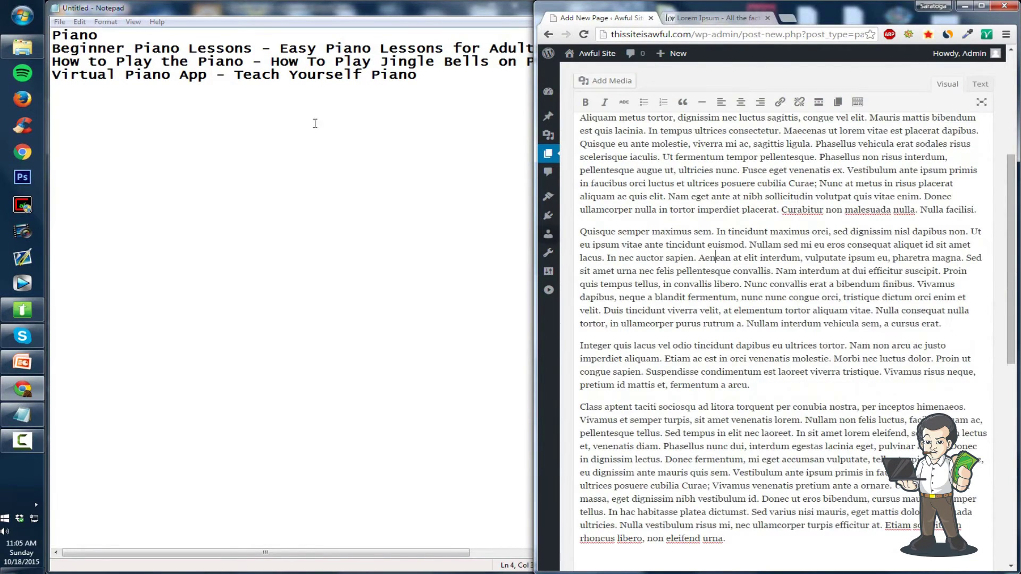
pyautogui.scroll(1, 711, 239)
pyautogui.scroll(4, 710, 239)
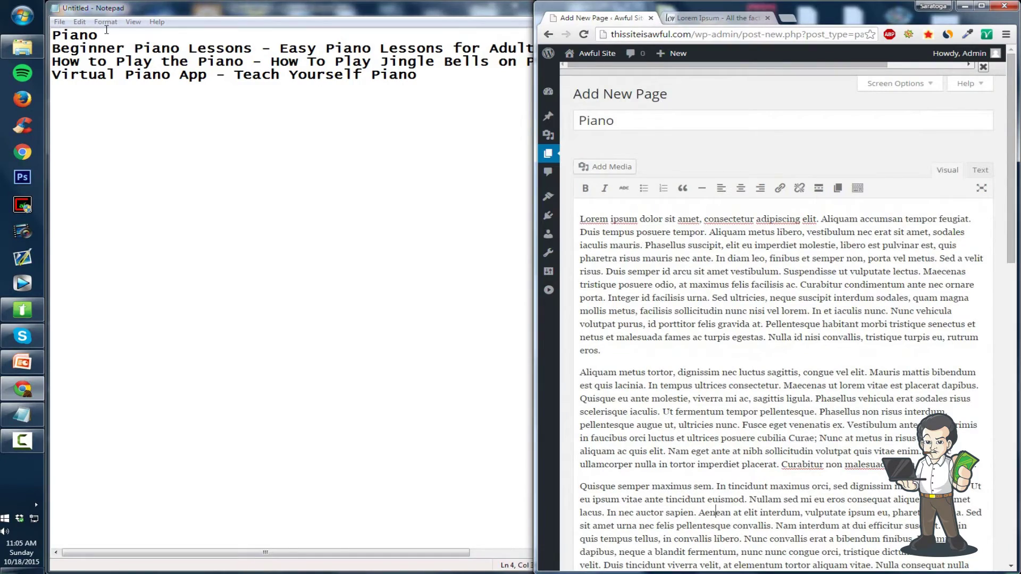
pyautogui.doubleClick(75, 35)
pyautogui.click(735, 95)
pyautogui.scroll(-8, 850, 298)
pyautogui.scroll(8, 829, 314)
pyautogui.scroll(-10, 817, 321)
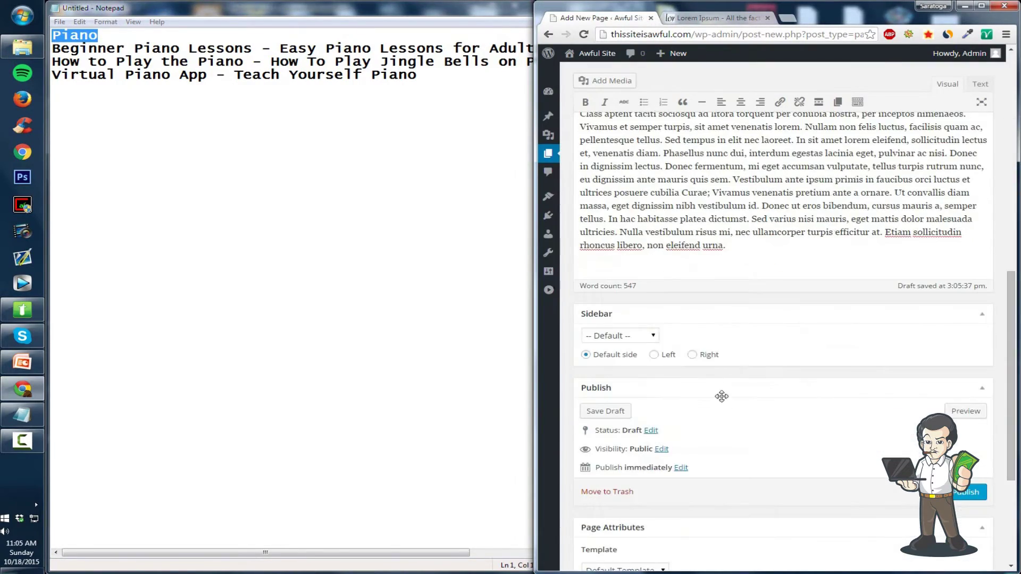
pyautogui.scroll(-3, 851, 484)
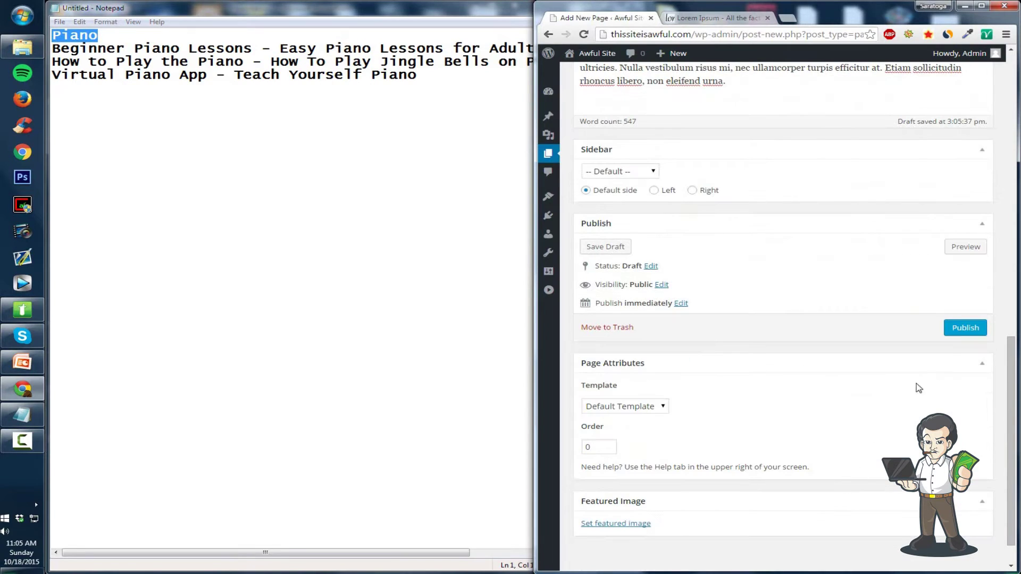
pyautogui.click(952, 326)
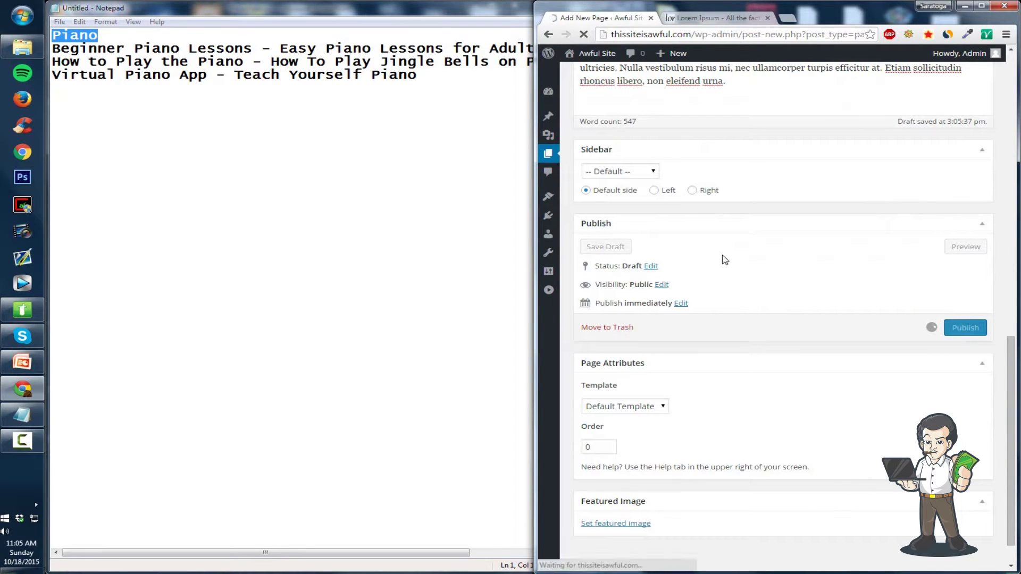
# - Add another new page and title it "Beginner Piano Lessons"
pyautogui.moveTo(252, 48); pyautogui.dragTo(98, 35)
pyautogui.click(150, 64)
pyautogui.click(720, 152)
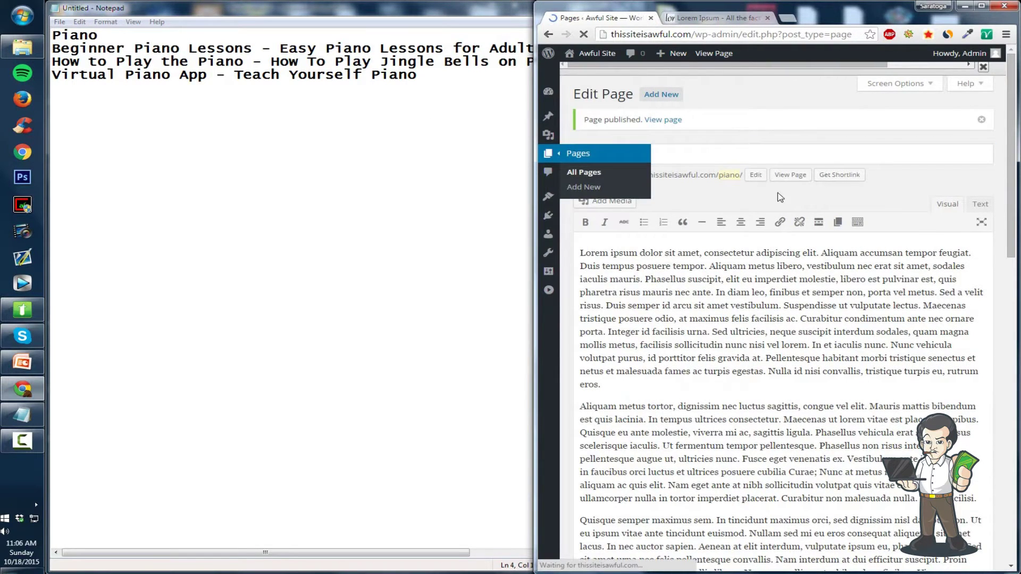
pyautogui.click(648, 101)
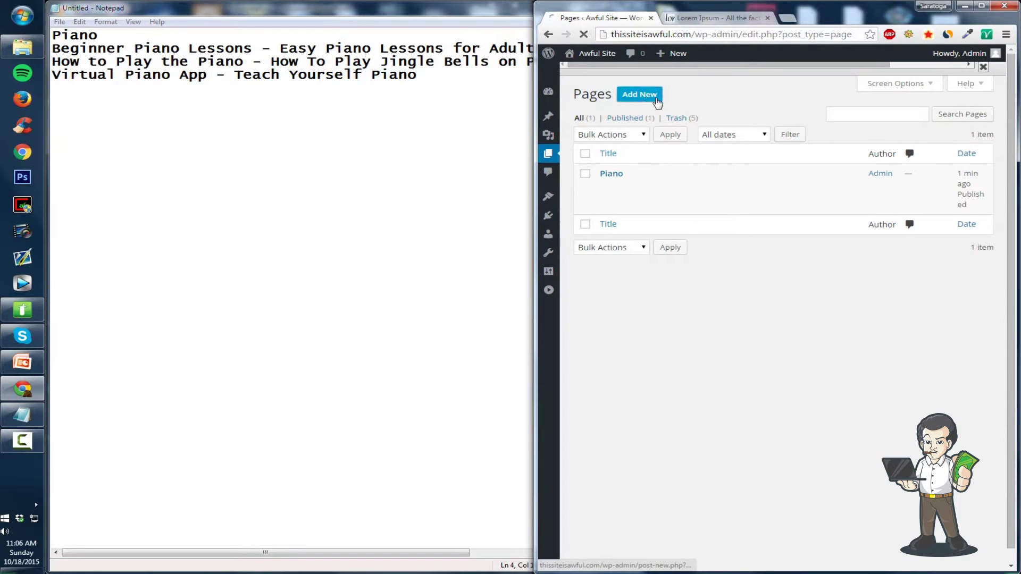
pyautogui.click(628, 120)
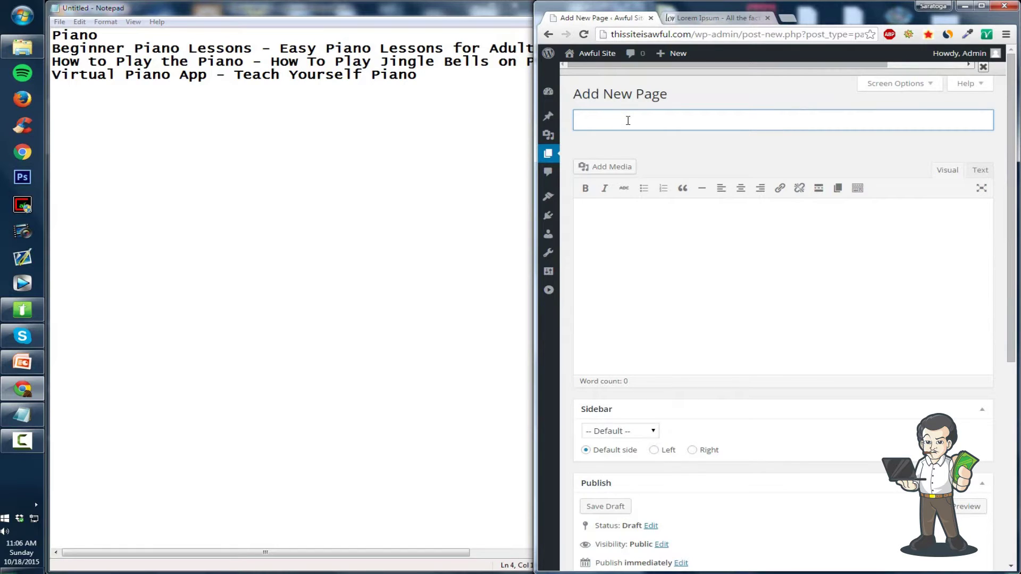
pyautogui.write('Beginsson')
pyautogui.press('Tab')
pyautogui.click(752, 127)
pyautogui.write('s')
# - Paste the copied Lorem Ipsum text into the Beginner Piano Lessons page's body and publish the page
pyautogui.click(764, 257)
pyautogui.hotkey('ctrl', 'v')
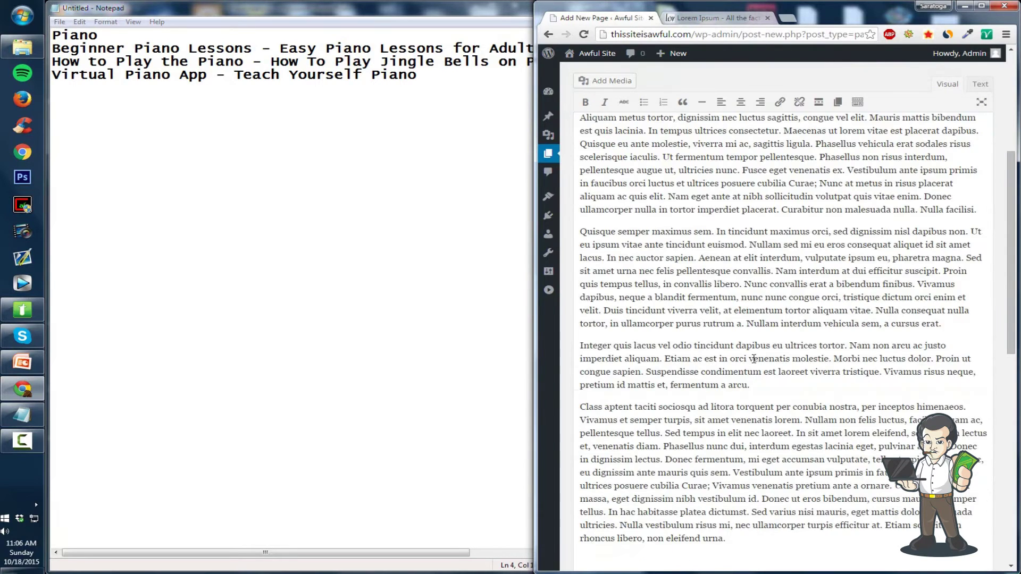
pyautogui.scroll(-6, 738, 359)
pyautogui.scroll(-2, 813, 479)
pyautogui.click(965, 349)
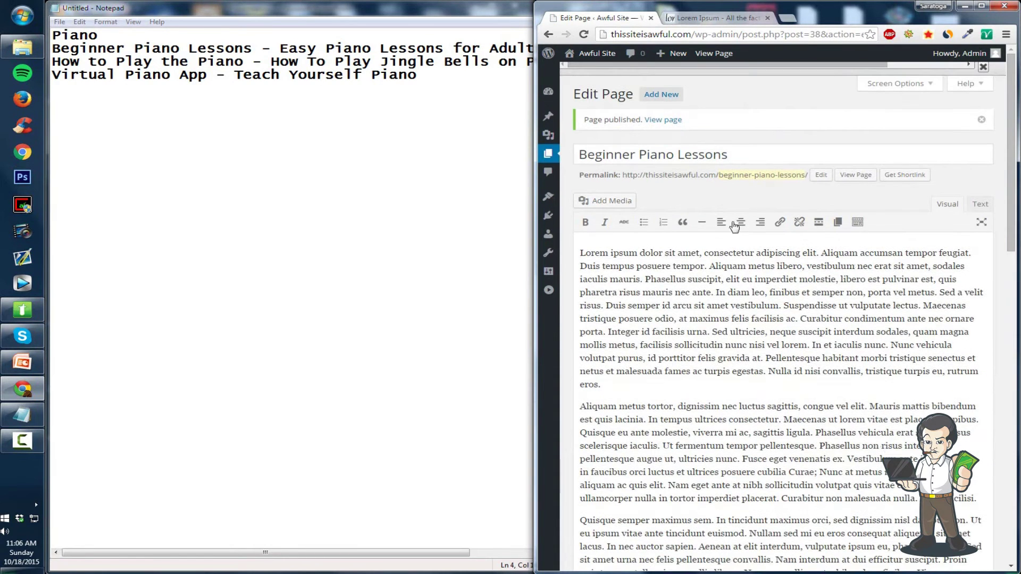
# - Add a new page titled "How to Play the Piano", copying the title from the Notepad list
pyautogui.click(548, 154)
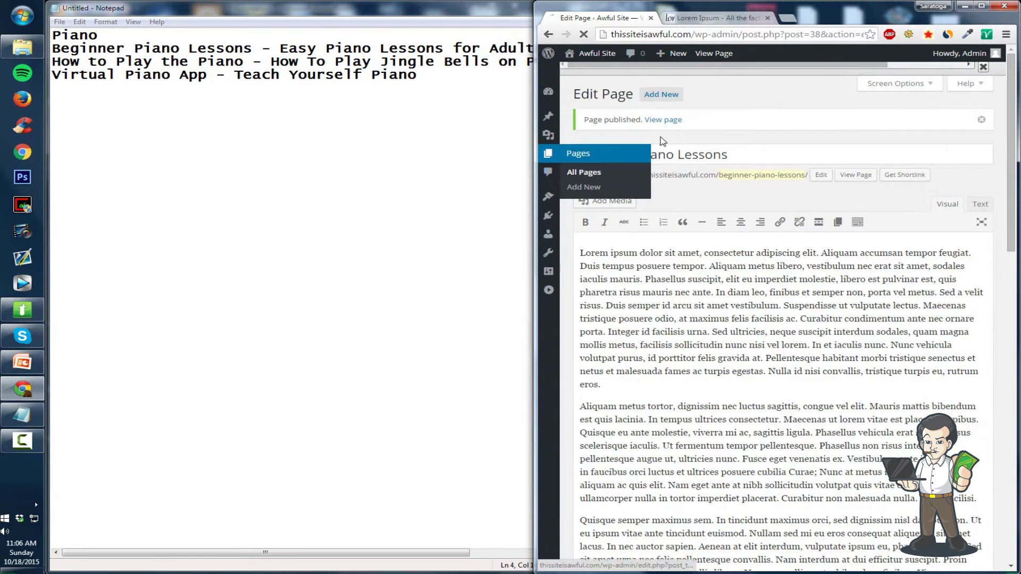
pyautogui.moveTo(243, 62); pyautogui.dragTo(52, 63)
pyautogui.hotkey('ctrl', 'c')
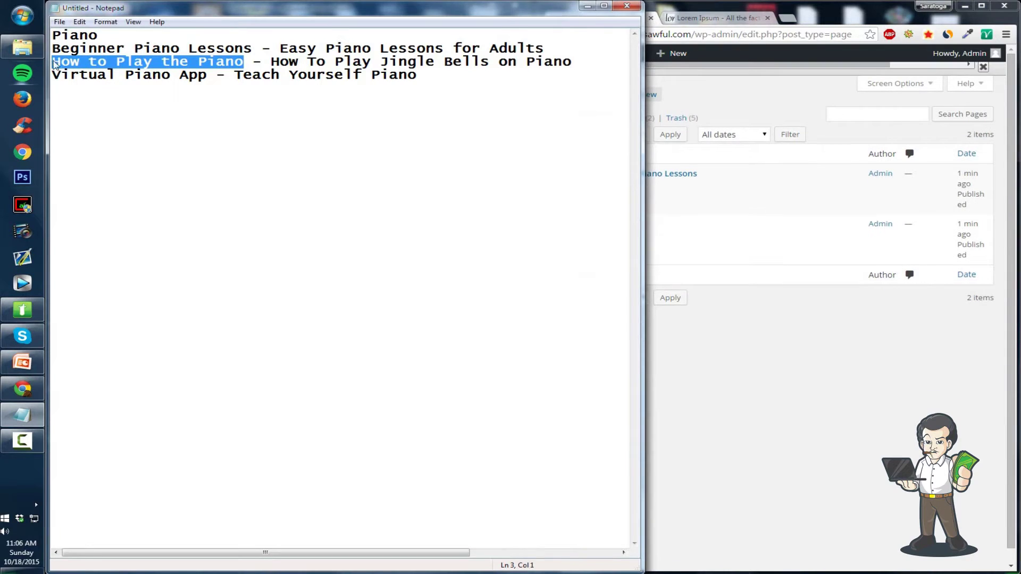
pyautogui.click(639, 94)
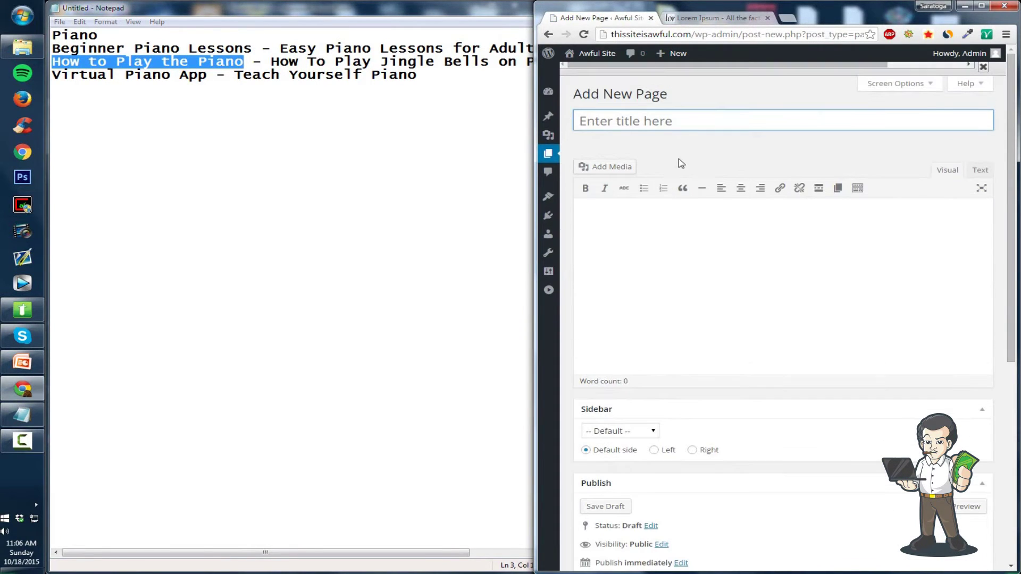
pyautogui.hotkey('ctrl', 'v')
# - Copy the Lorem Ipsum paragraphs into the How to Play the Piano page's body and publish the page
pyautogui.click(737, 20)
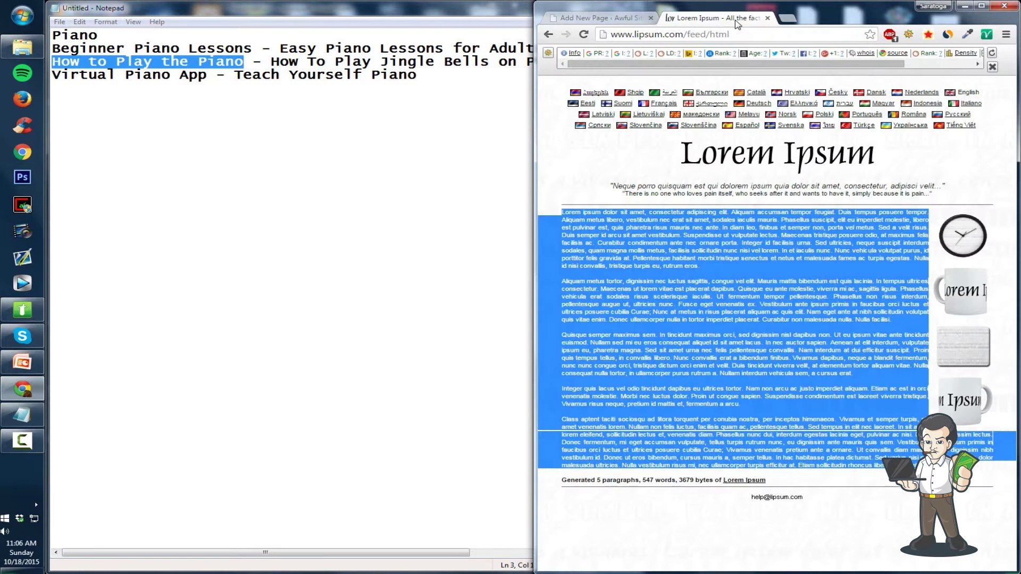
pyautogui.click(615, 19)
pyautogui.click(727, 333)
pyautogui.hotkey('ctrl', 'v')
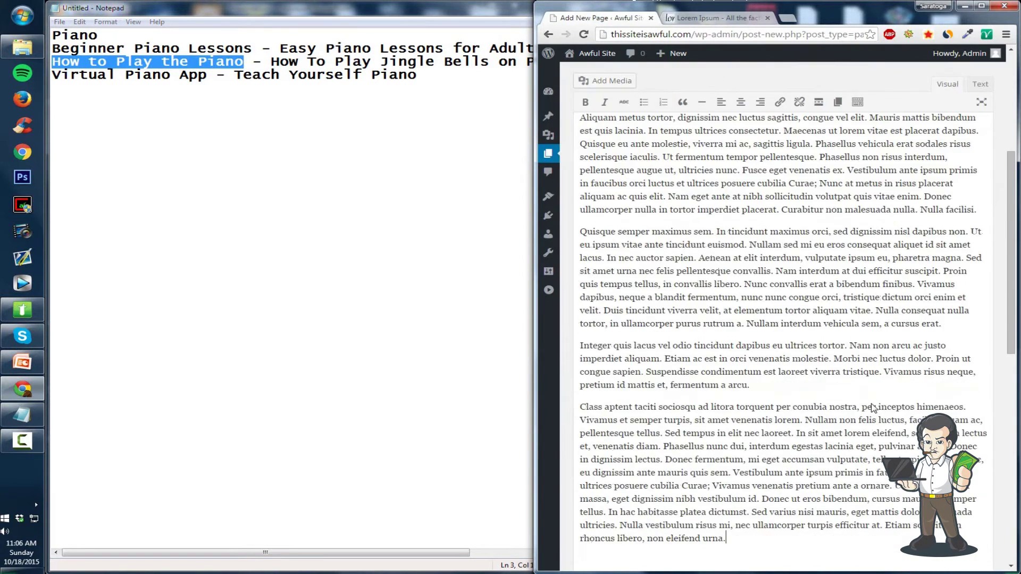
pyautogui.scroll(-10, 949, 318)
pyautogui.click(965, 347)
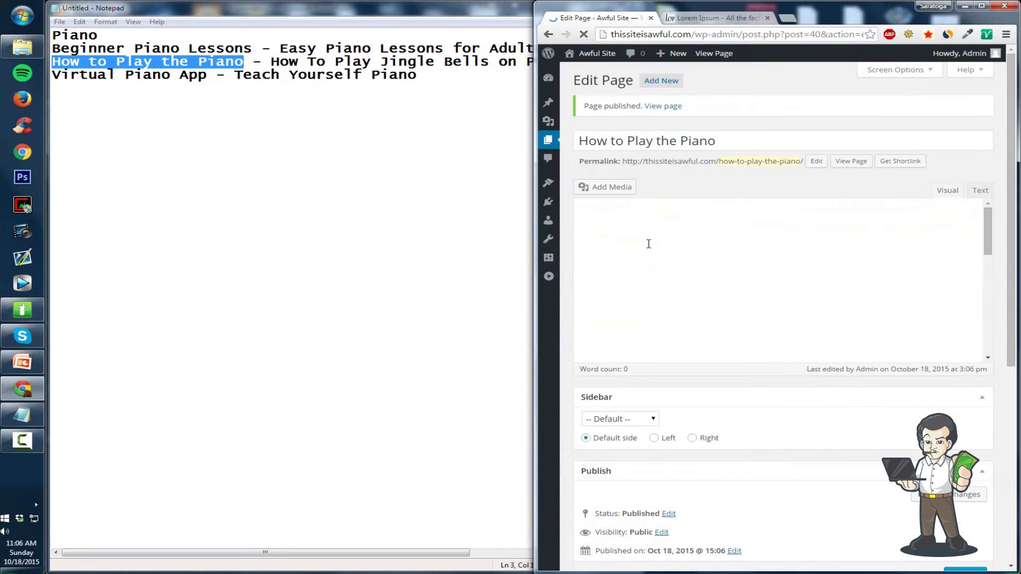
# - Add a new page titled "Virtual Piano App", copying the title from the Notepad list
pyautogui.click(552, 156)
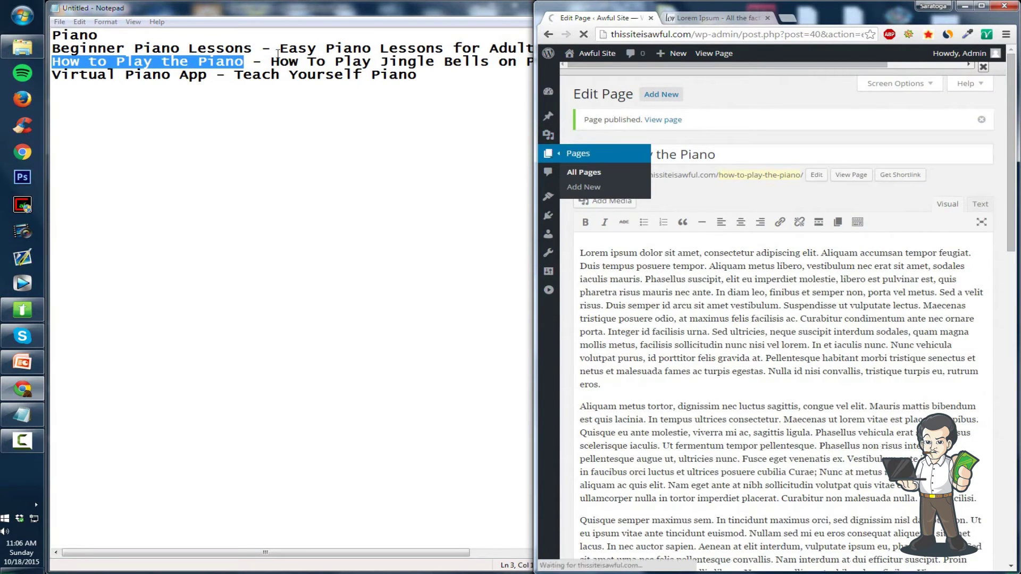
pyautogui.click(205, 75)
pyautogui.moveTo(206, 75); pyautogui.dragTo(56, 75)
pyautogui.hotkey('ctrl', 'c')
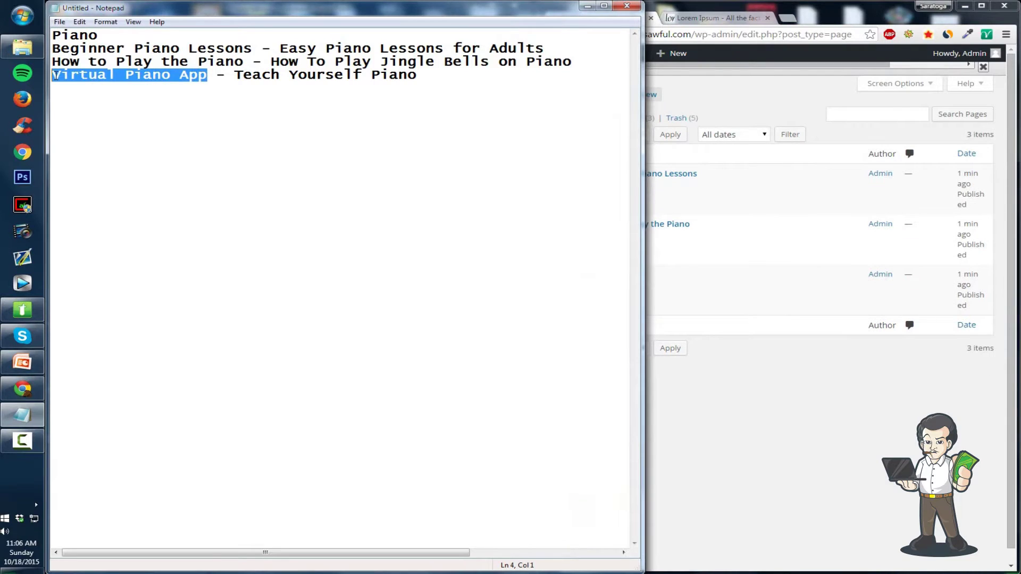
pyautogui.click(707, 289)
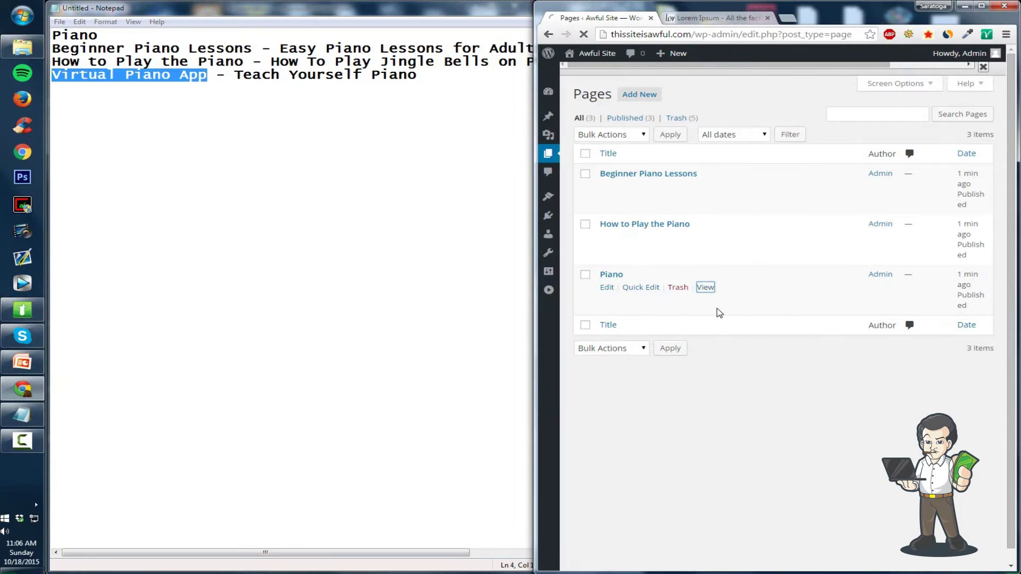
pyautogui.moveTo(725, 53)
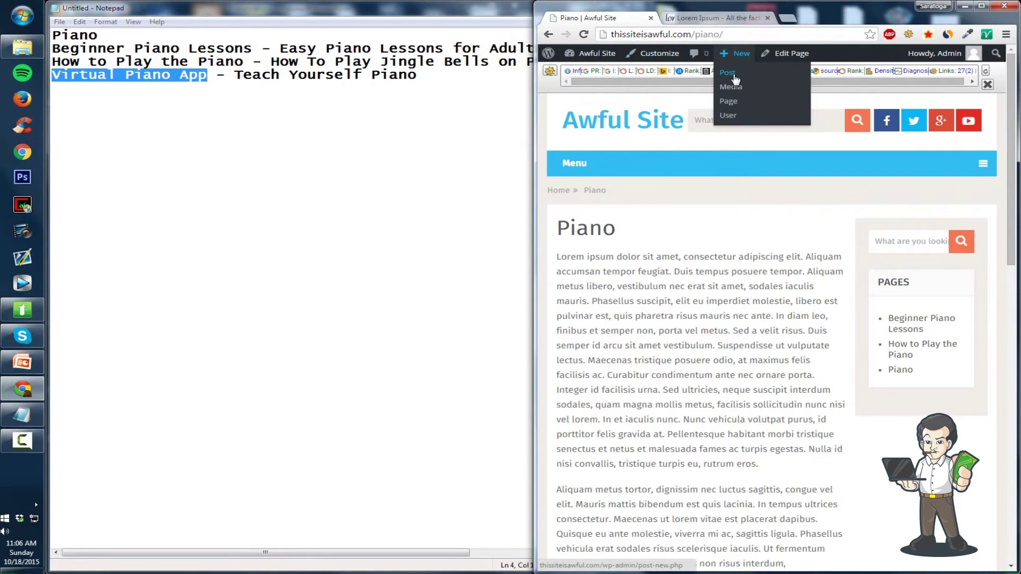
pyautogui.click(726, 101)
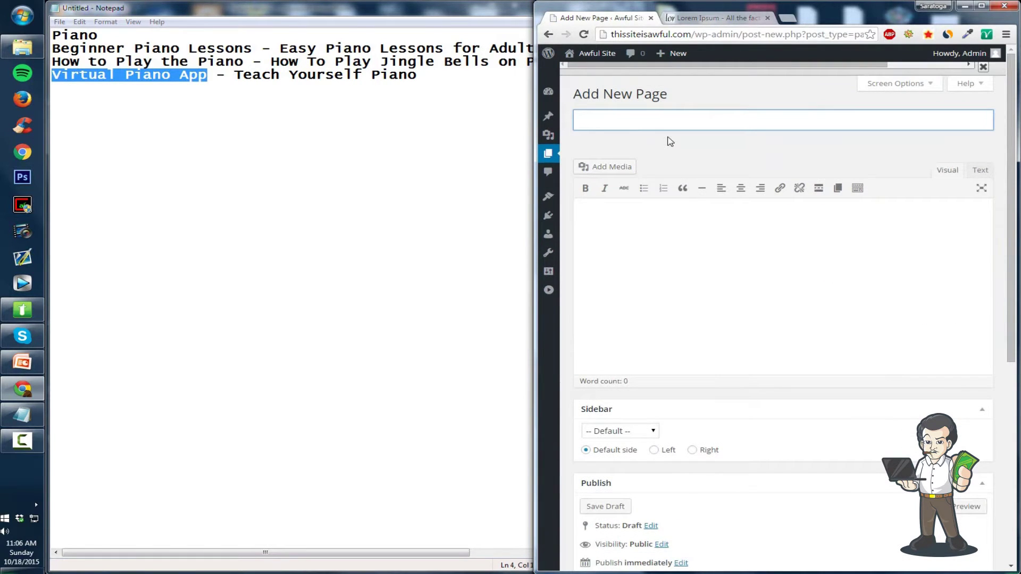
pyautogui.hotkey('ctrl', 'v')
# - Copy the Lorem Ipsum paragraphs into the Virtual Piano App page's body and publish the page
pyautogui.click(721, 34)
pyautogui.click(719, 22)
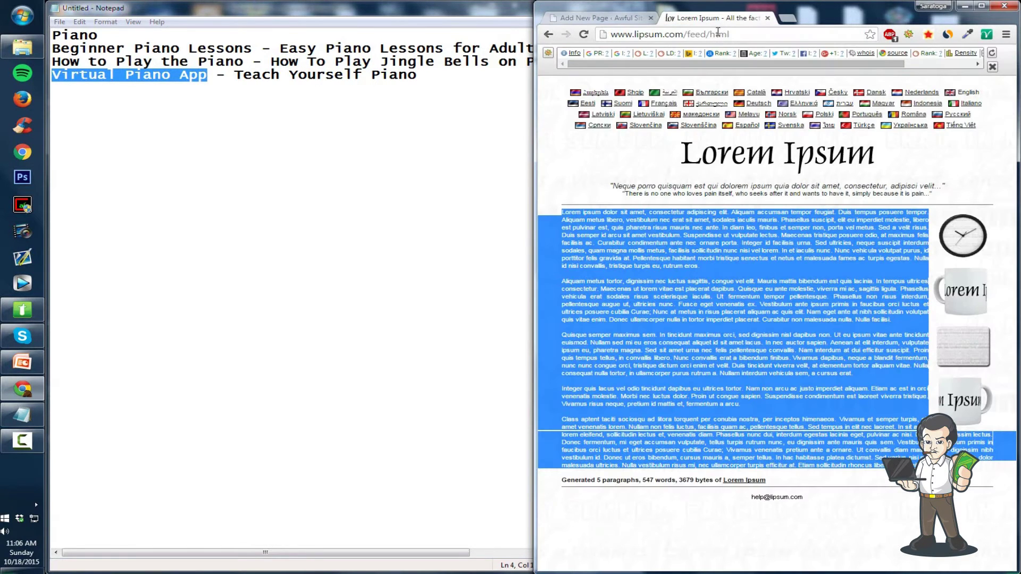
pyautogui.hotkey('ctrl', 'c')
pyautogui.click(611, 17)
pyautogui.click(674, 231)
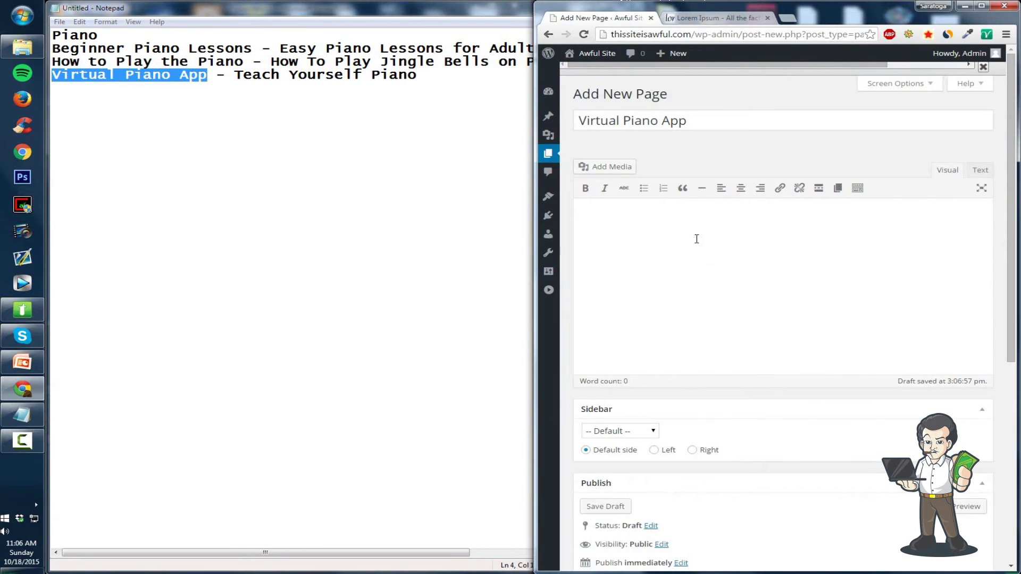
pyautogui.hotkey('ctrl', 'v')
pyautogui.scroll(-10, 784, 300)
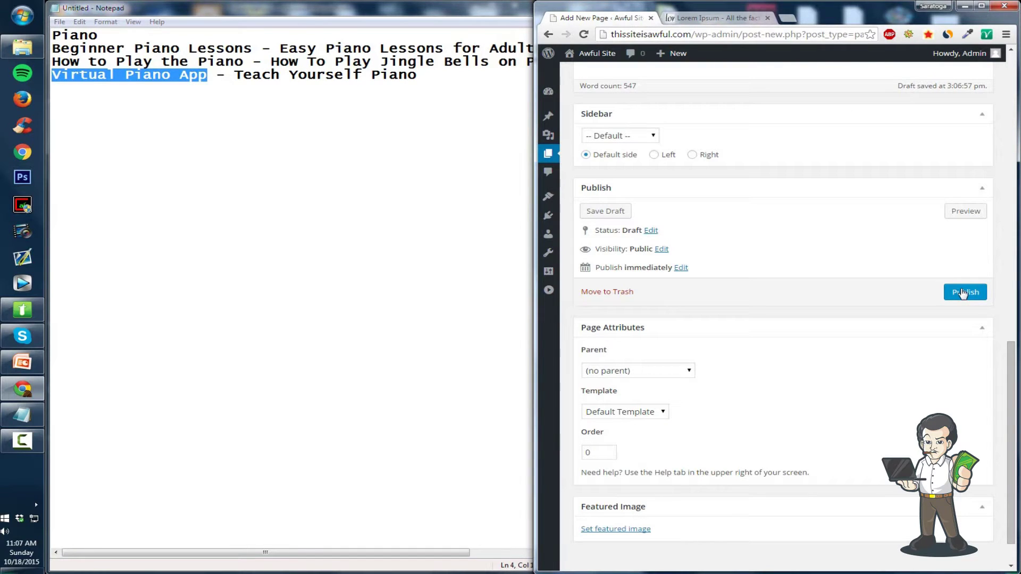
pyautogui.click(962, 294)
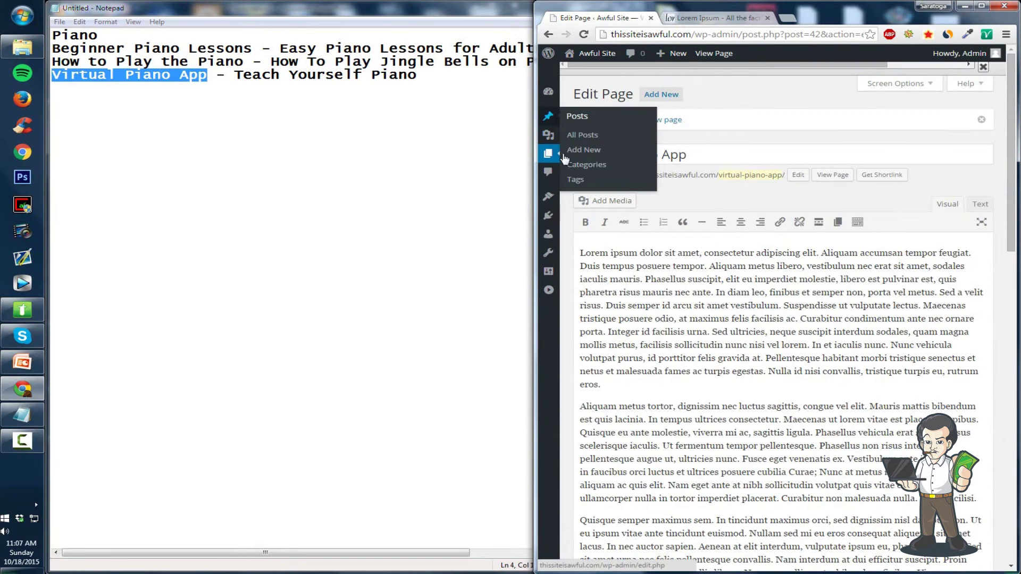
# - Review the list of all pages and check the custom structure in the Permalink Settings
pyautogui.moveTo(548, 254)
pyautogui.moveTo(550, 221)
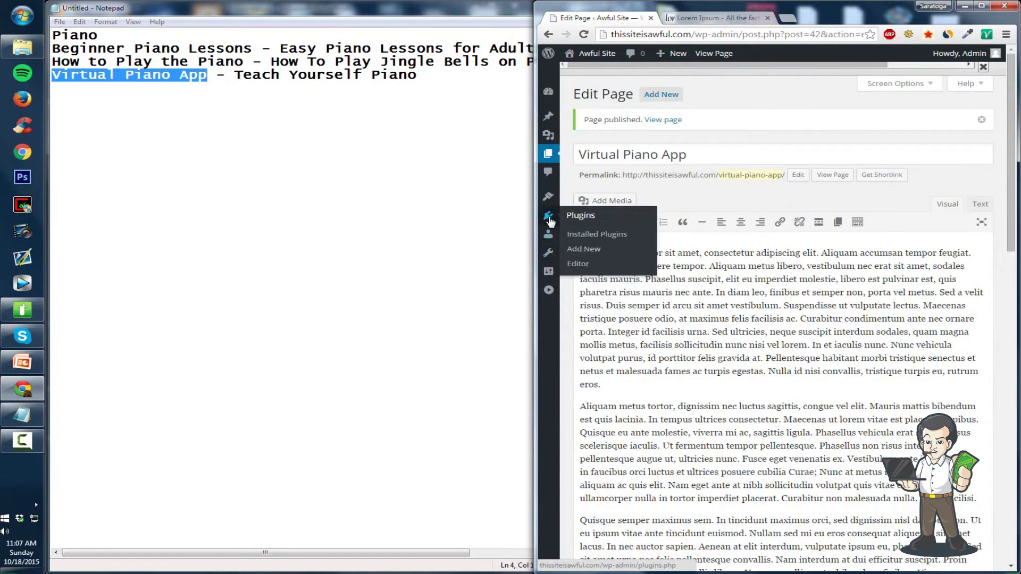
pyautogui.click(552, 156)
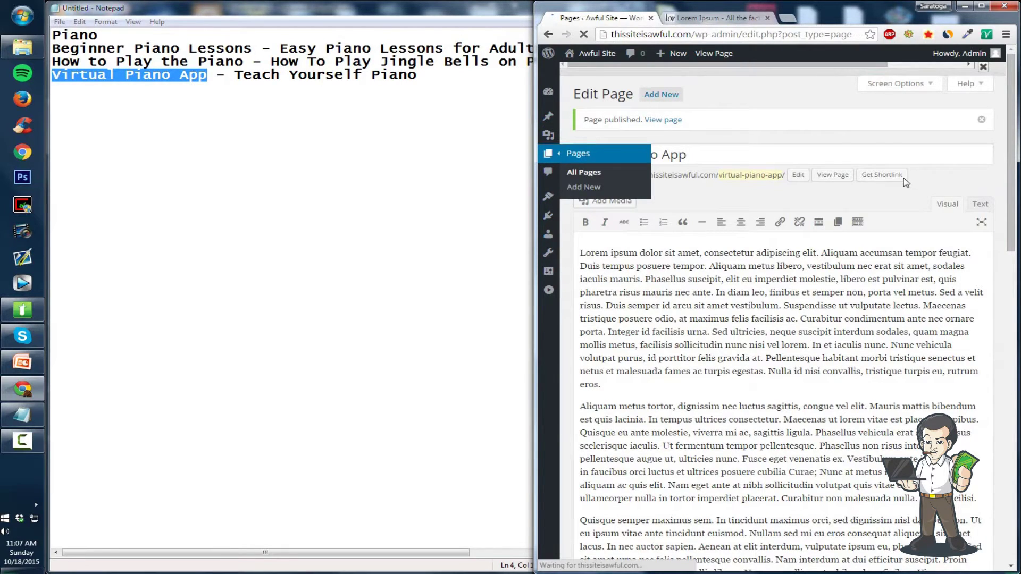
pyautogui.moveTo(551, 254)
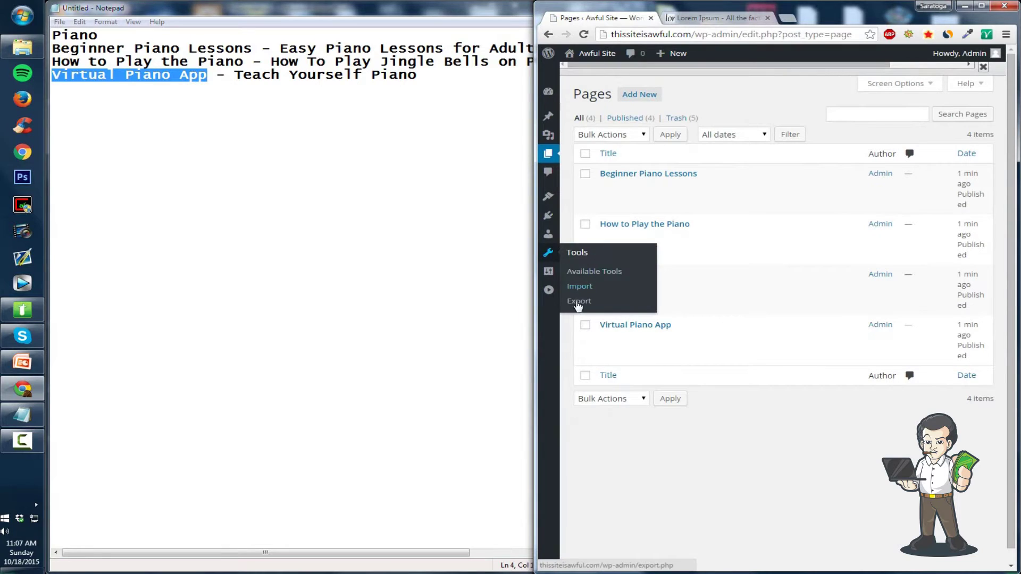
pyautogui.click(585, 364)
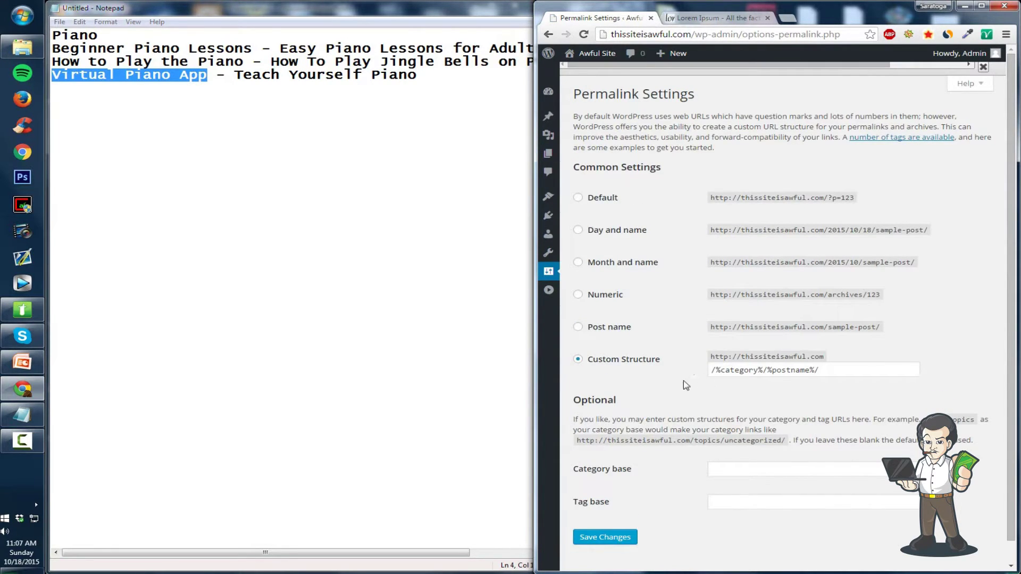
pyautogui.moveTo(852, 377); pyautogui.dragTo(648, 371)
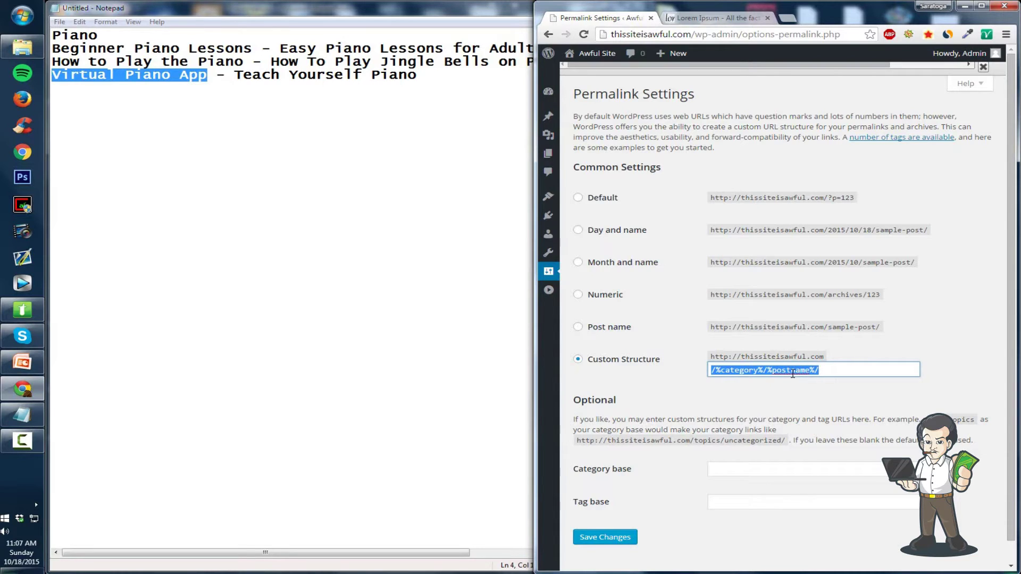
# - Add a new post titled "Easy Piano Lessons for Adults", copying the title from the Notepad list
pyautogui.click(548, 116)
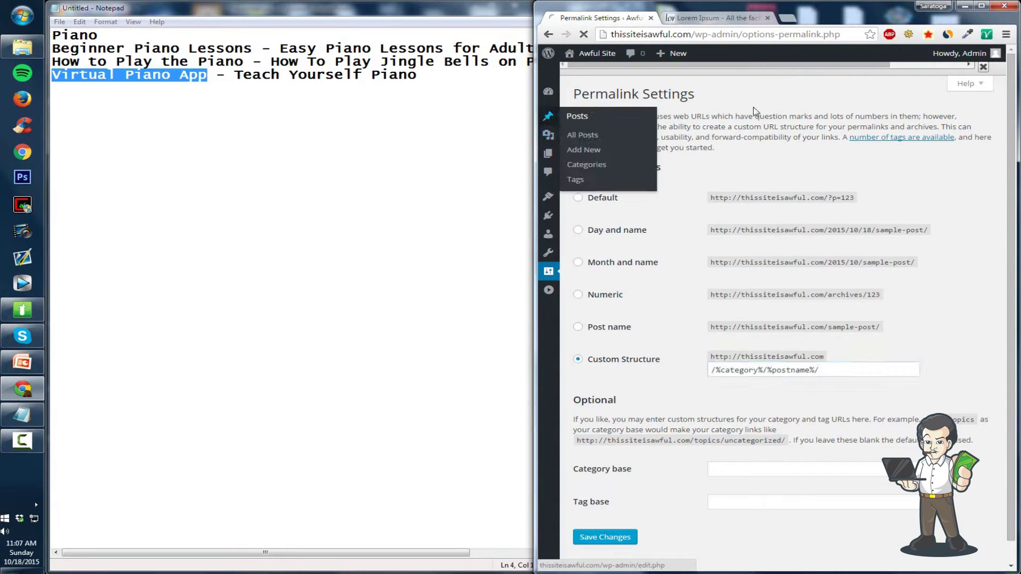
pyautogui.moveTo(280, 47); pyautogui.dragTo(583, 56)
pyautogui.hotkey('ctrl', 'c')
pyautogui.click(653, 96)
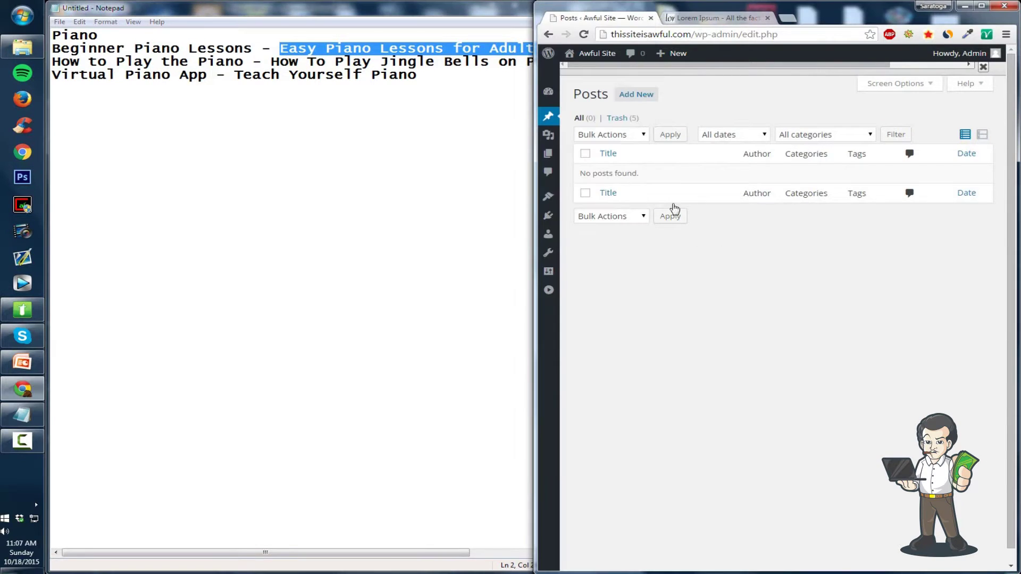
pyautogui.click(644, 94)
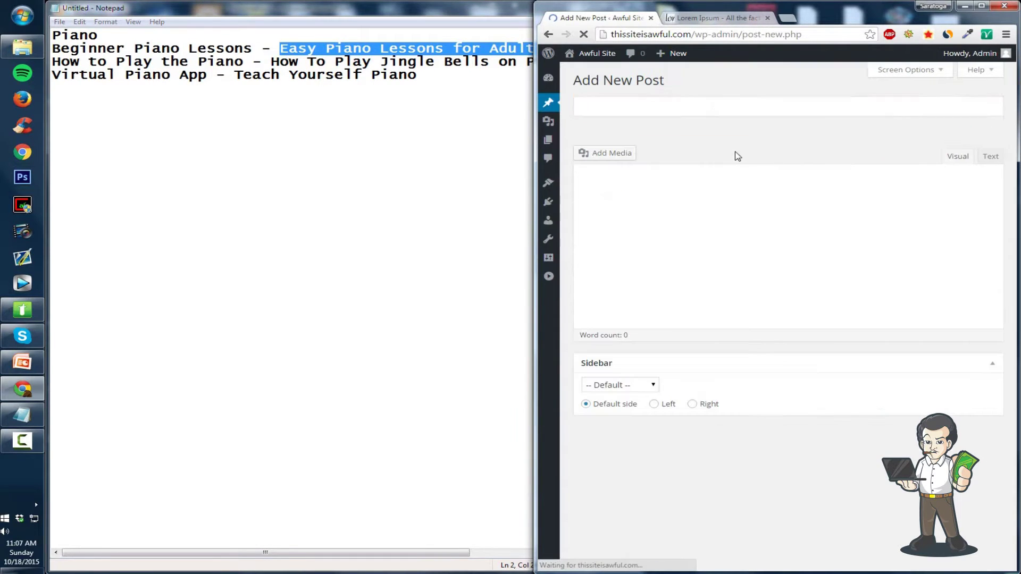
pyautogui.hotkey('ctrl', 'v')
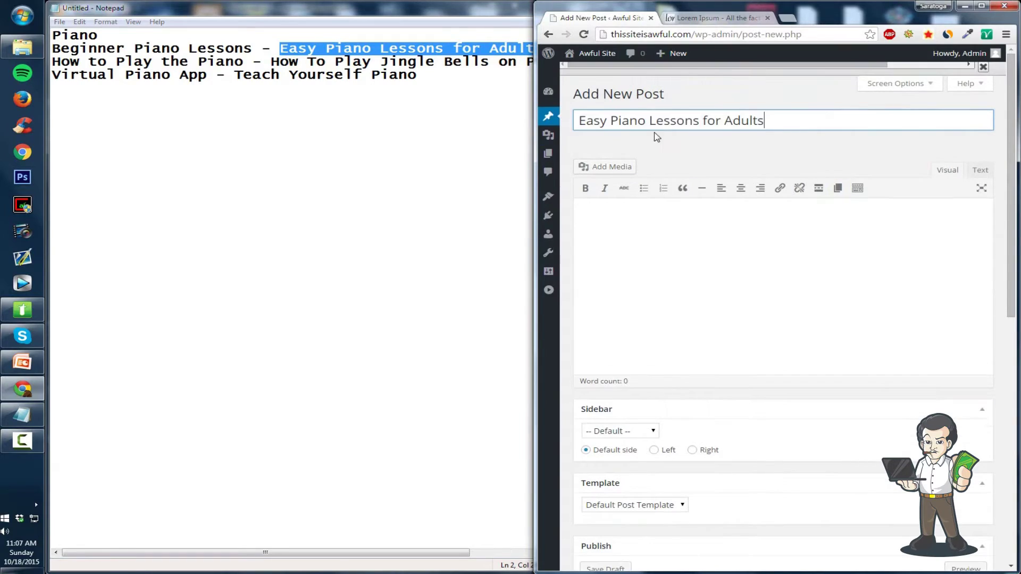
# - Paste the Lorem Ipsum text into the body of the Easy Piano Lessons for Adults post
pyautogui.click(696, 17)
pyautogui.click(582, 19)
pyautogui.click(622, 226)
pyautogui.hotkey('ctrl', 'v')
# - Create the category "Beginner Piano Lessons" for the Easy Piano Lessons for Adults post and publish it
pyautogui.scroll(-15, 770, 276)
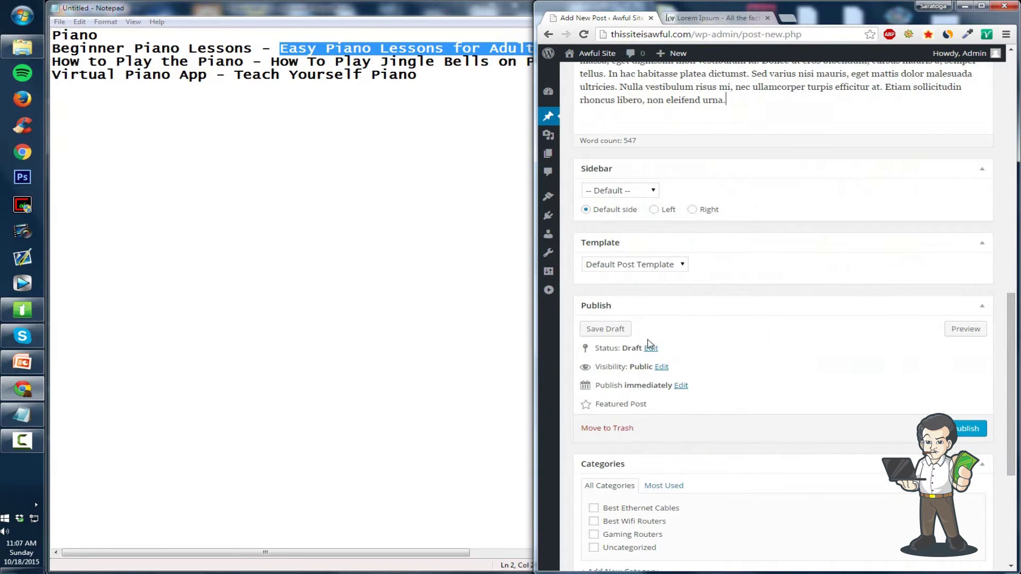
pyautogui.scroll(-5, 654, 362)
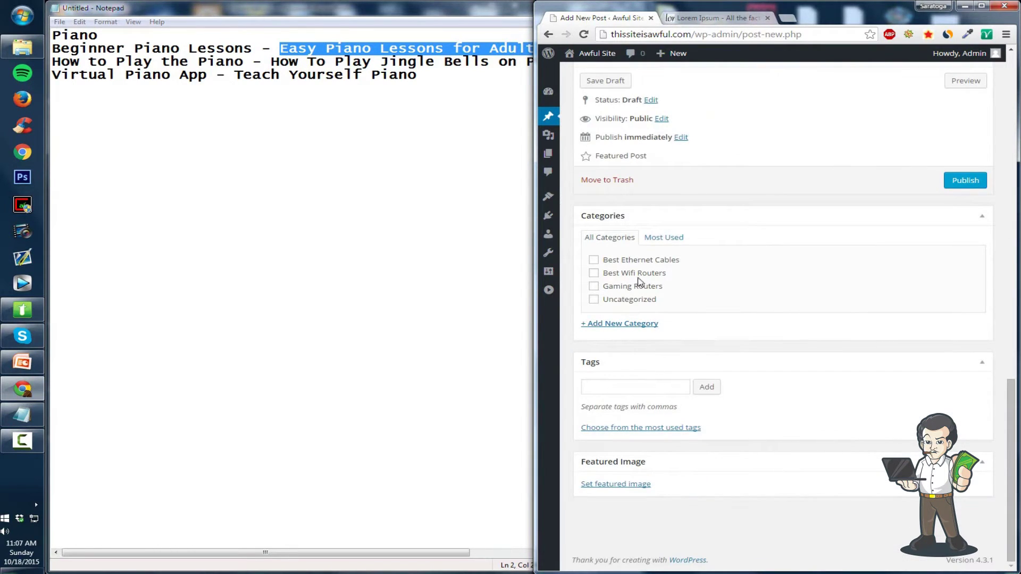
pyautogui.click(620, 324)
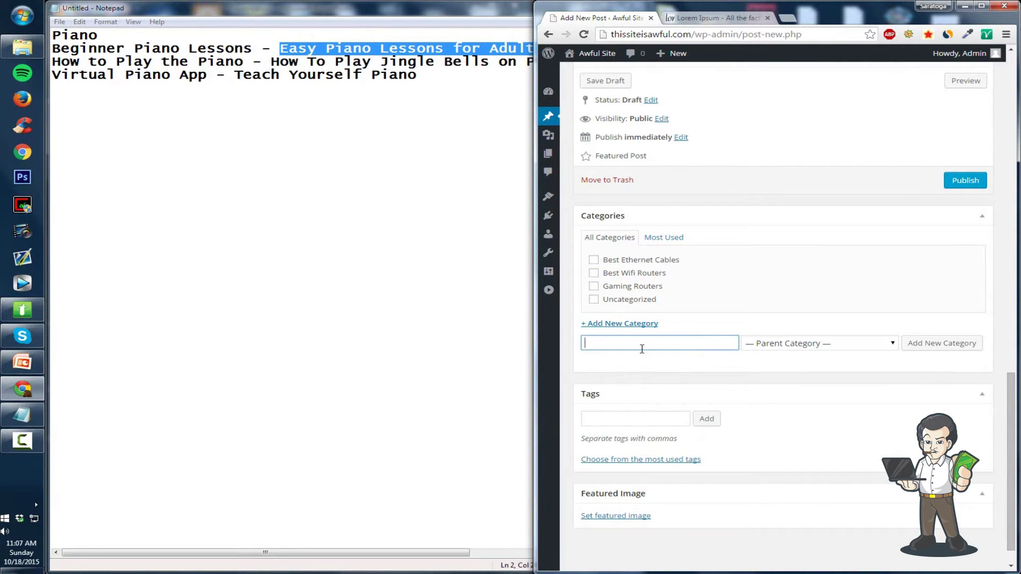
pyautogui.press('BackSpace')
pyautogui.click(934, 341)
pyautogui.click(963, 181)
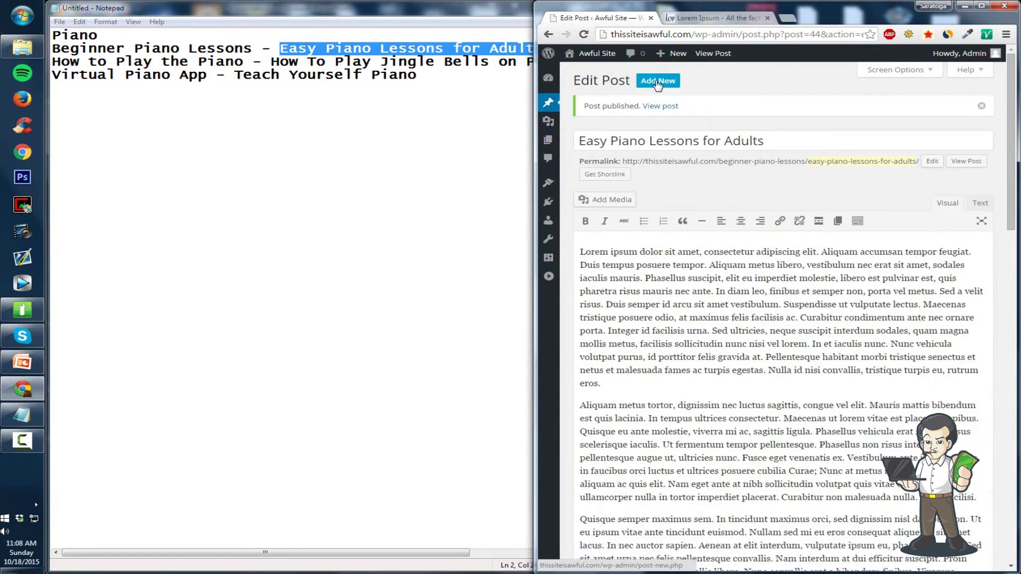
# - Add a new post titled "How To Play Jingle Bells on Piano", copying the title from the Notepad list
pyautogui.moveTo(298, 61); pyautogui.dragTo(271, 62)
pyautogui.moveTo(391, 74); pyautogui.dragTo(574, 60)
pyautogui.hotkey('ctrl', 'c')
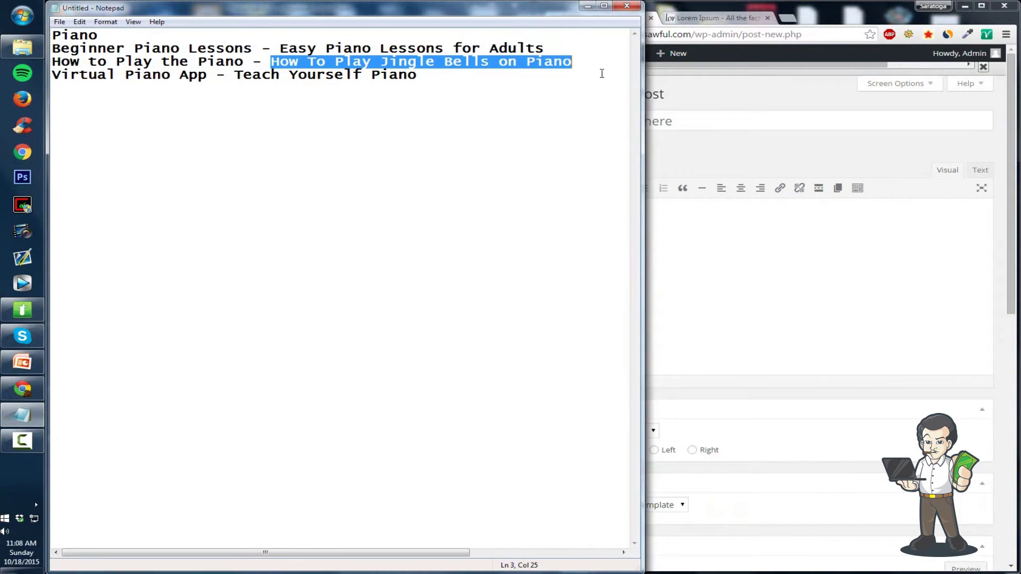
pyautogui.click(702, 127)
pyautogui.hotkey('ctrl', 'v')
# - Paste the Lorem Ipsum text into the body of the How To Play Jingle Bells on Piano post
pyautogui.click(694, 19)
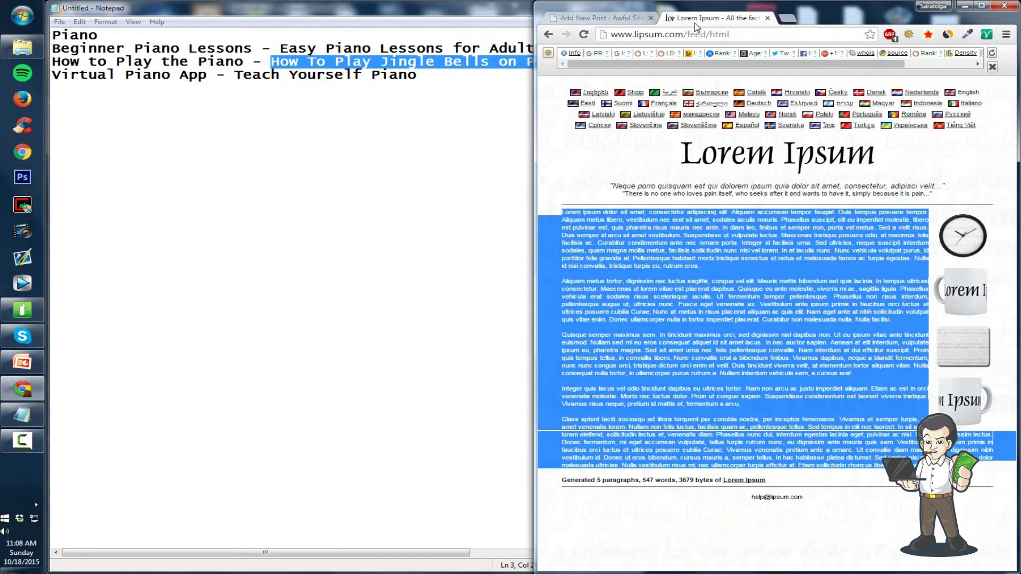
pyautogui.click(601, 19)
pyautogui.click(690, 272)
pyautogui.hotkey('ctrl', 'v')
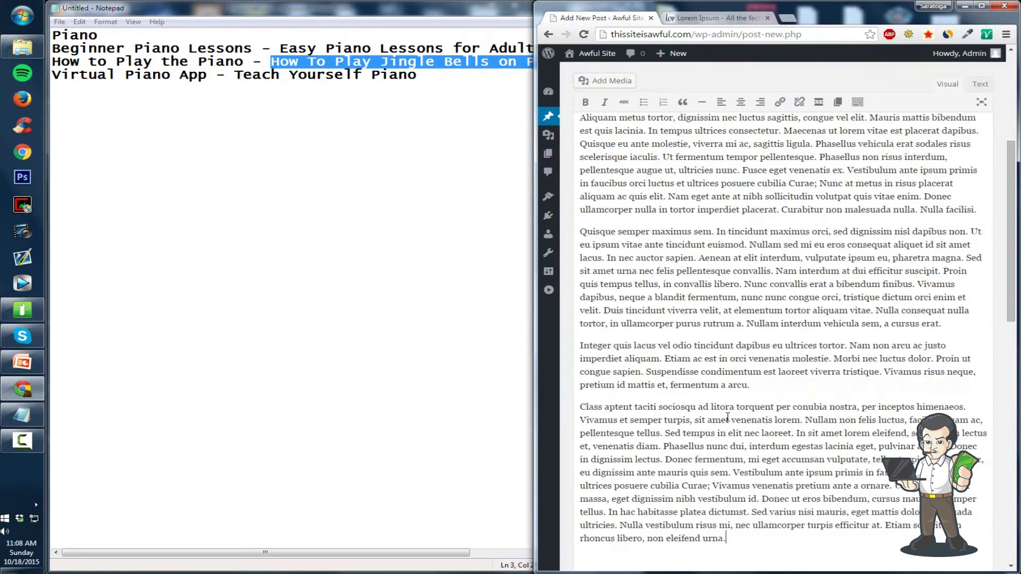
# - Create the category "How to Play the Piano" for the Jingle Bells post and publish it
pyautogui.scroll(-5, 689, 436)
pyautogui.scroll(-4, 689, 436)
pyautogui.click(625, 474)
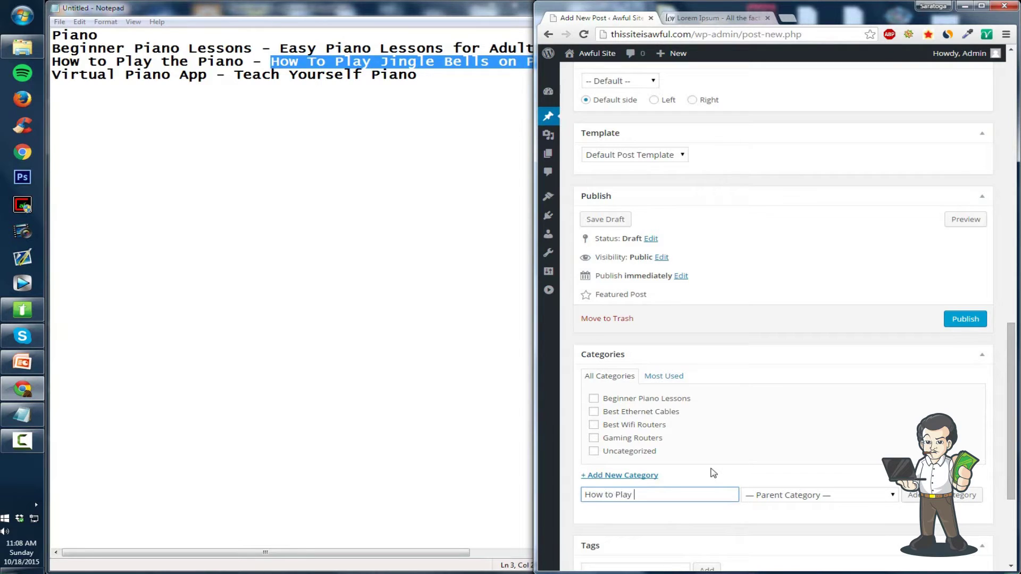
pyautogui.click(941, 495)
pyautogui.scroll(-3, 711, 447)
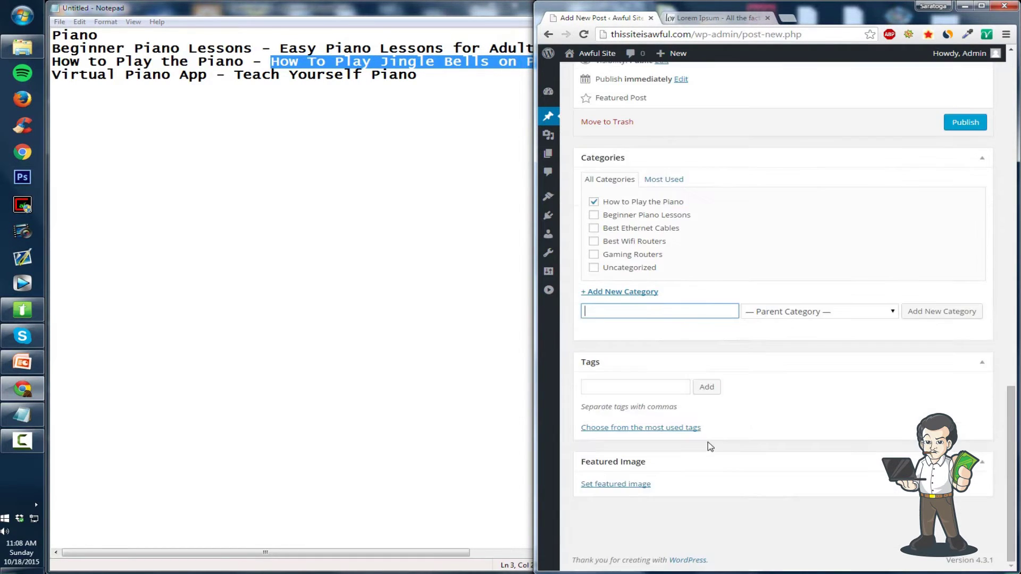
pyautogui.scroll(7, 703, 455)
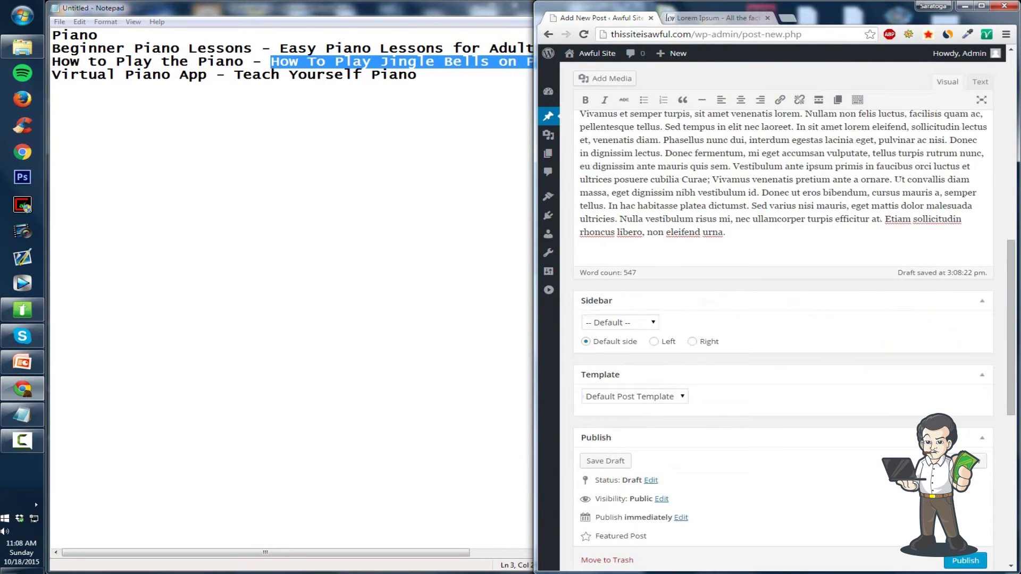
pyautogui.click(955, 563)
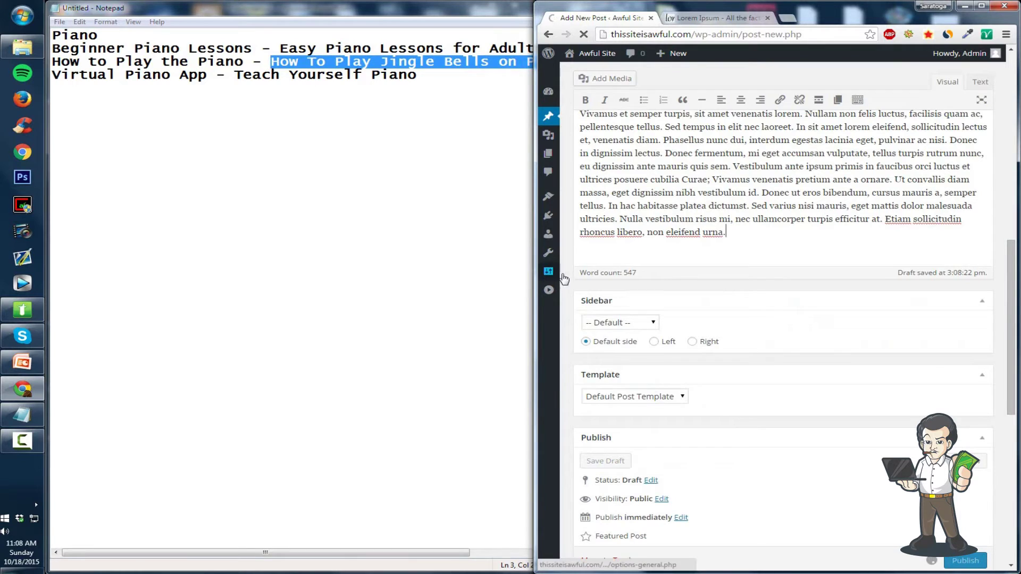
# - Add a new post titled "Teach Yourself Piano", copying the title from the Notepad list
pyautogui.moveTo(581, 278)
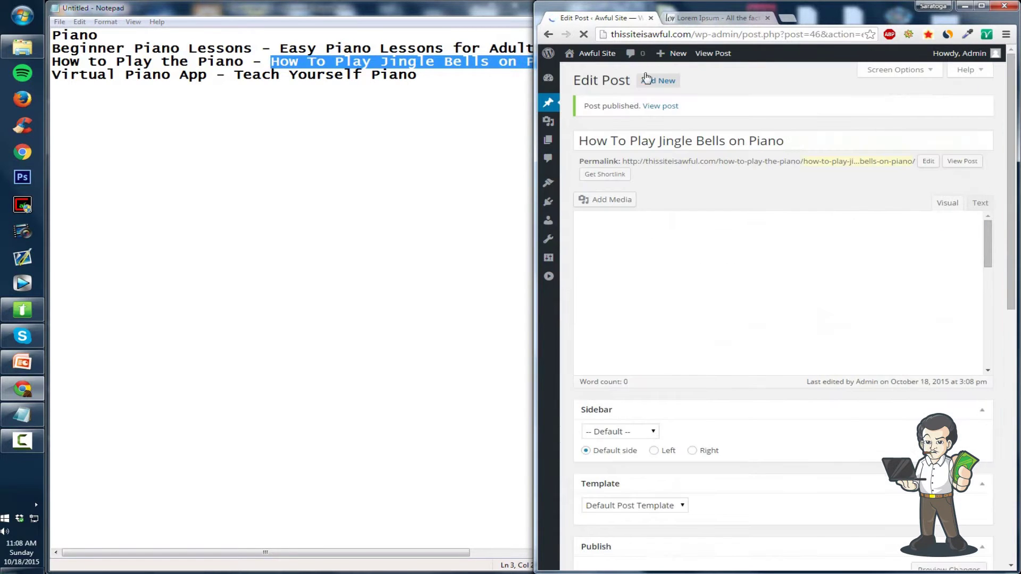
pyautogui.click(644, 93)
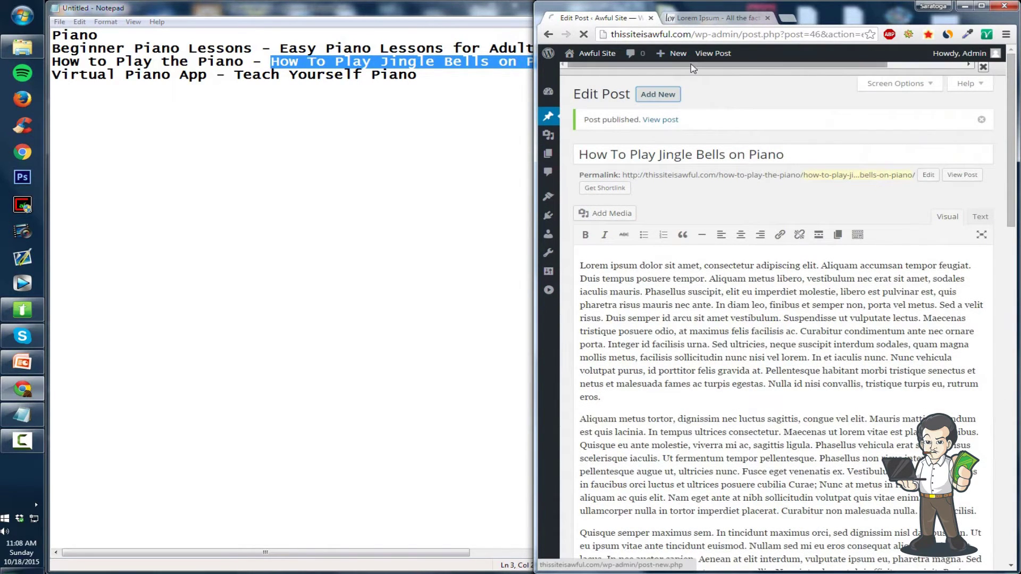
pyautogui.moveTo(234, 75); pyautogui.dragTo(253, 75)
pyautogui.moveTo(328, 77); pyautogui.dragTo(432, 78)
pyautogui.hotkey('ctrl', 'c')
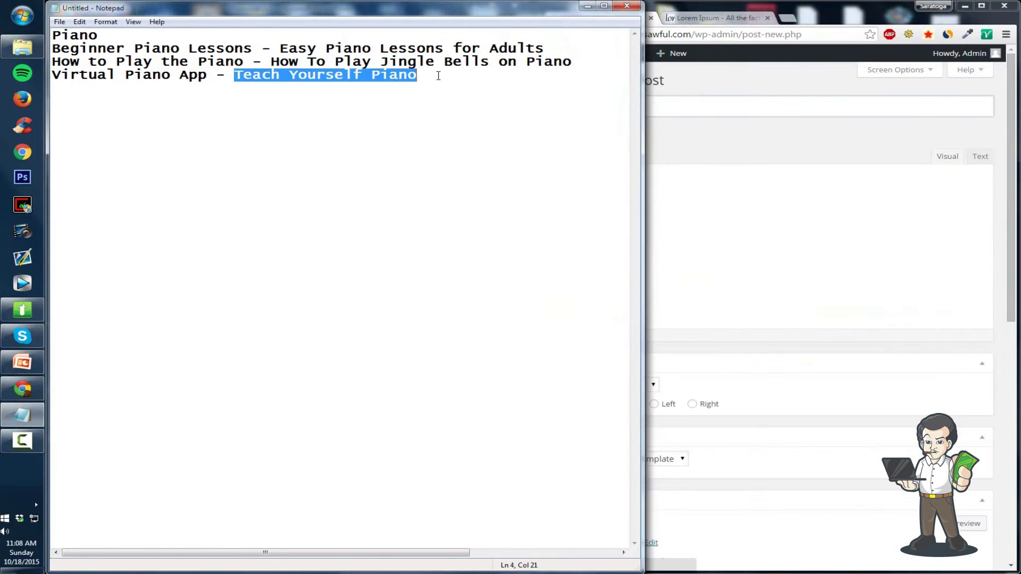
pyautogui.click(700, 117)
pyautogui.hotkey('ctrl', 'v')
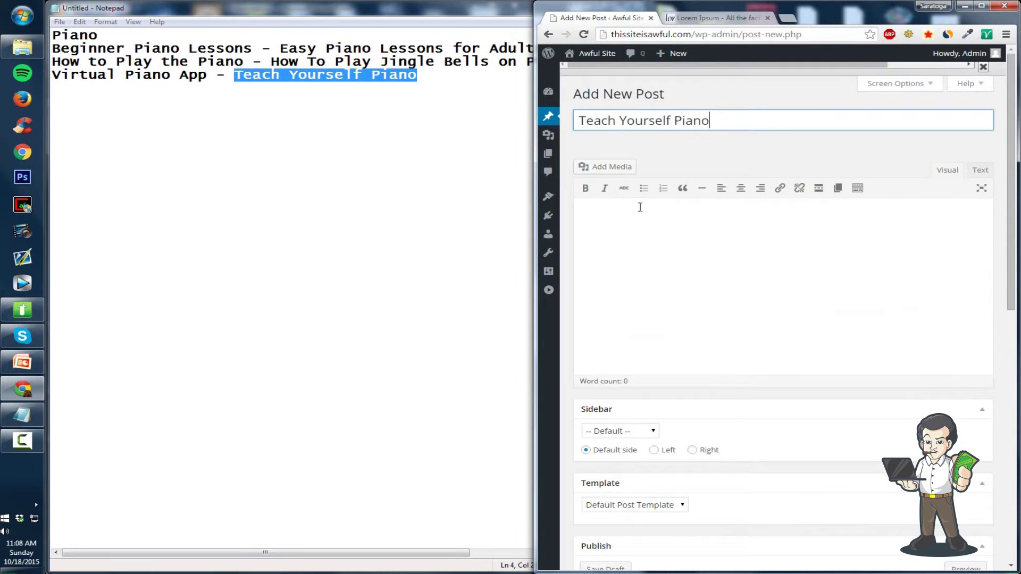
# - Paste the Lorem Ipsum text into the body of the Teach Yourself Piano post
pyautogui.click(708, 34)
pyautogui.click(716, 19)
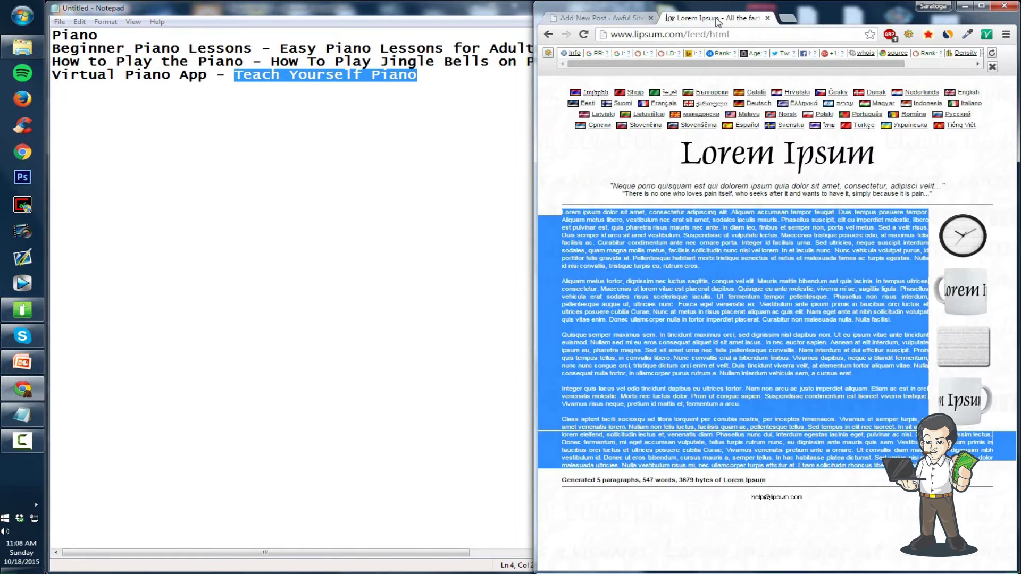
pyautogui.click(575, 16)
pyautogui.click(787, 244)
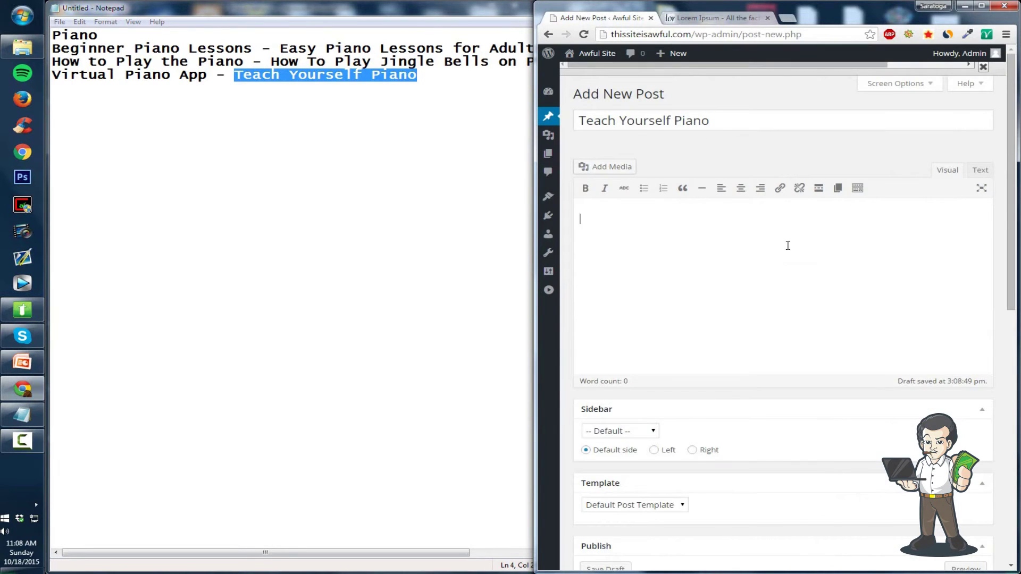
pyautogui.hotkey('ctrl', 'v')
# - Create the category "Virtual Piano App" for the Teach Yourself Piano post and publish it
pyautogui.scroll(-10, 789, 274)
pyautogui.scroll(-1, 720, 364)
pyautogui.click(606, 378)
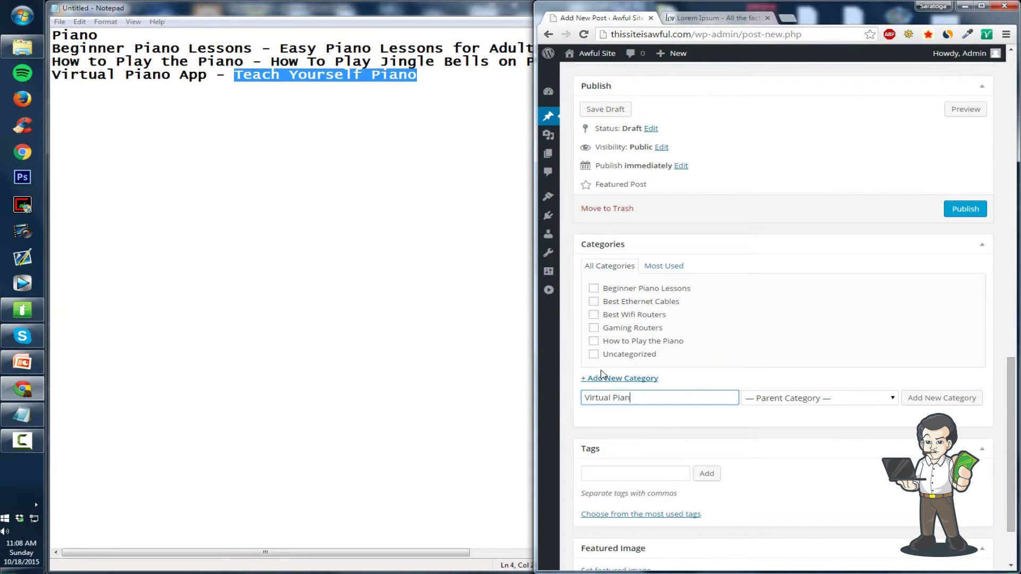
pyautogui.click(940, 398)
pyautogui.click(965, 208)
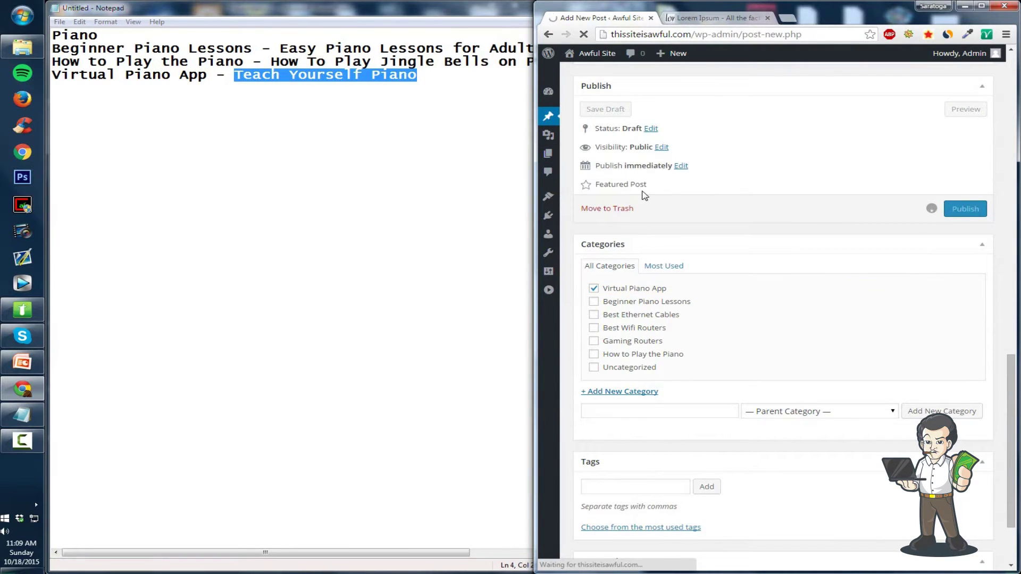
# - Open the theme customizer in a maximized browser window and check the settings of the Home menu
pyautogui.moveTo(549, 202)
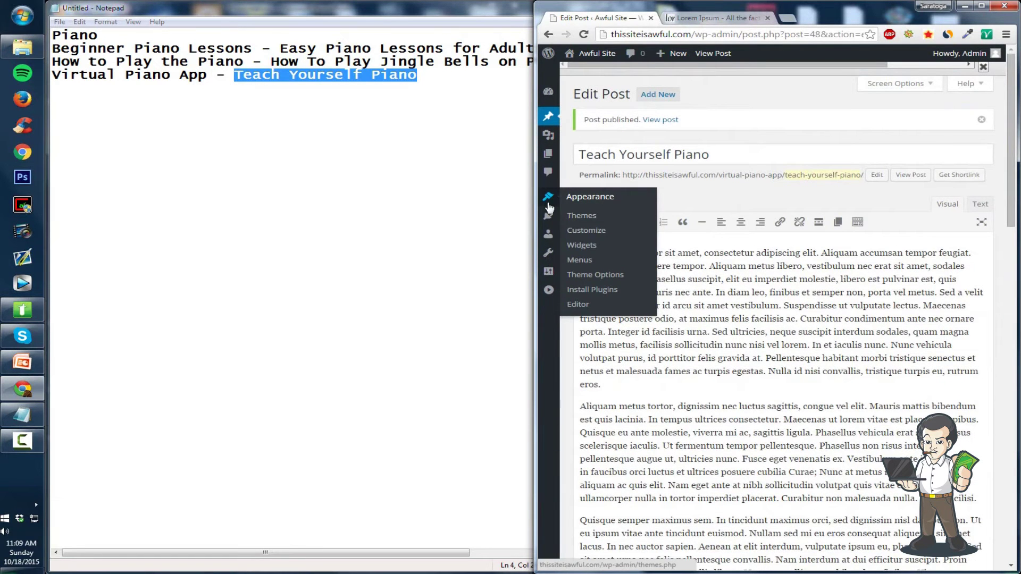
pyautogui.click(589, 232)
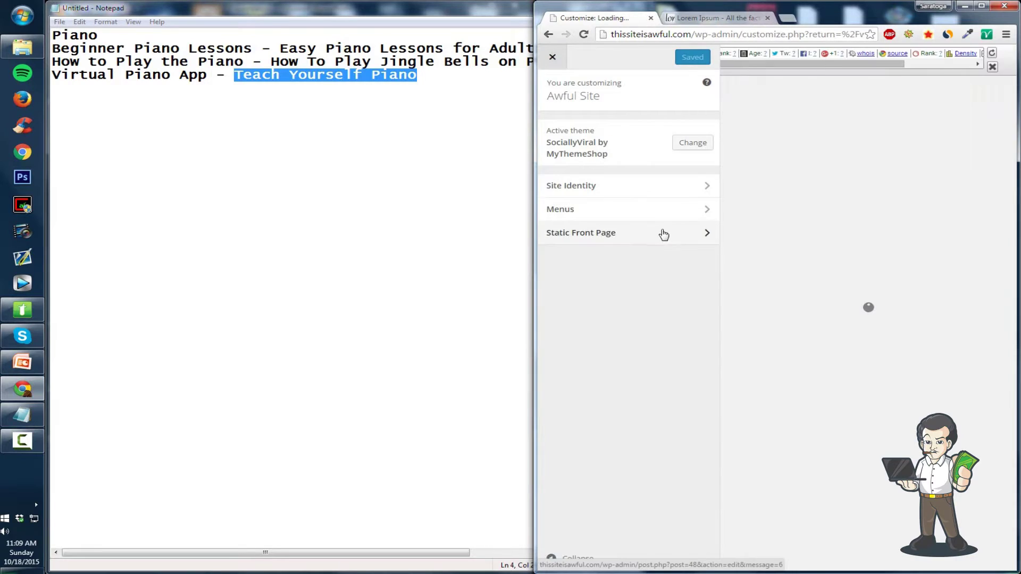
pyautogui.click(605, 216)
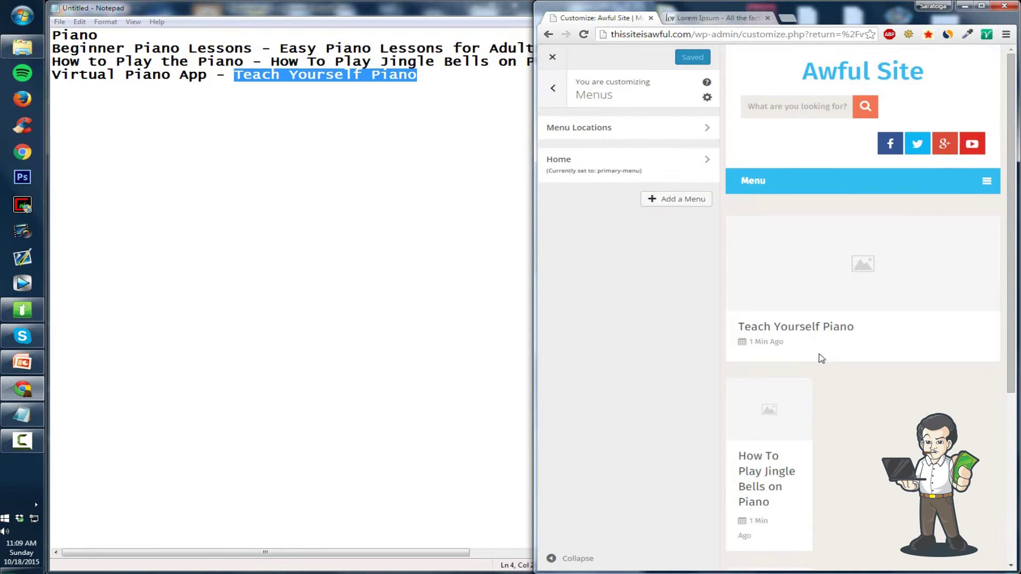
pyautogui.click(981, 6)
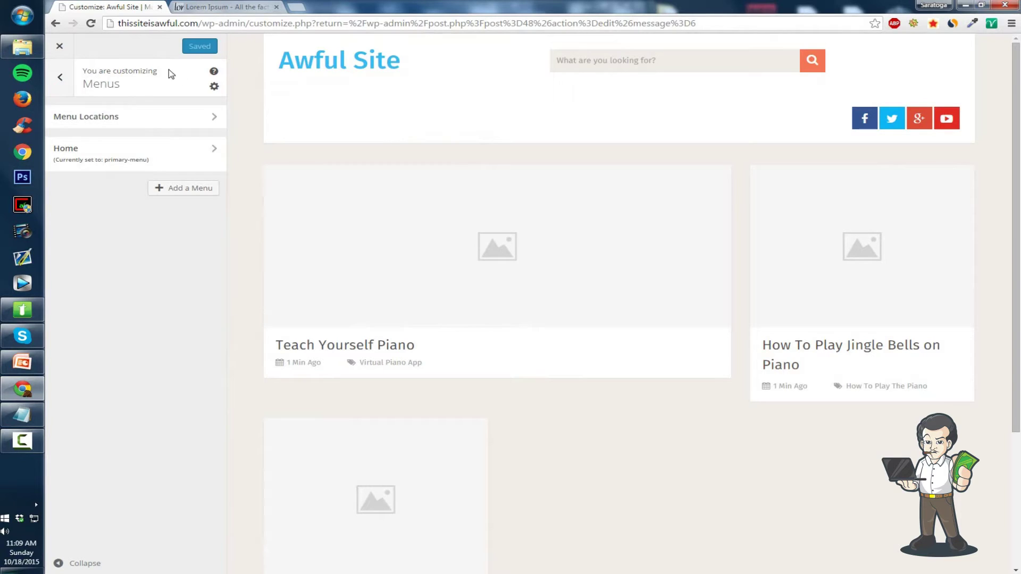
pyautogui.click(98, 155)
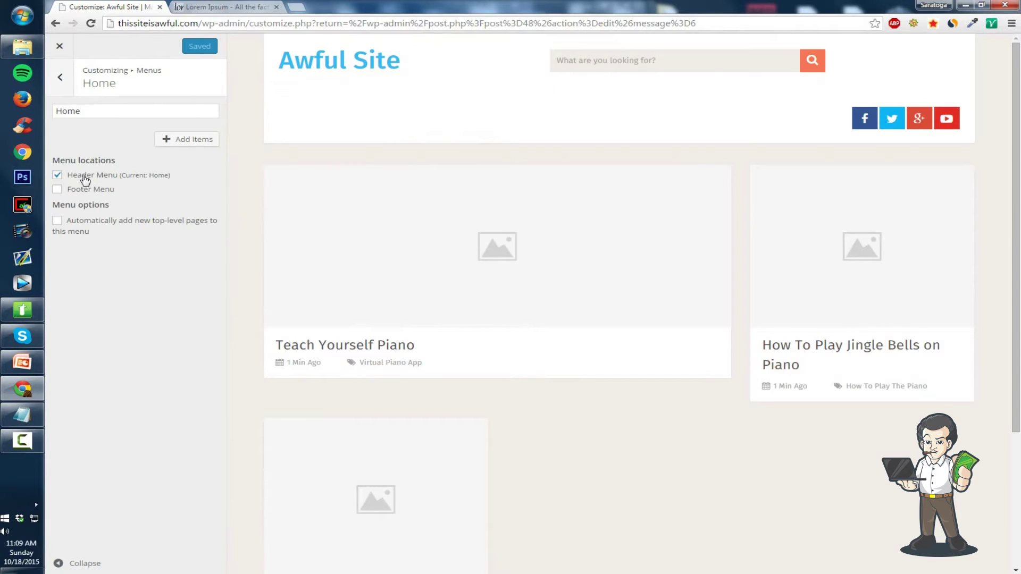
pyautogui.click(61, 79)
pyautogui.click(61, 84)
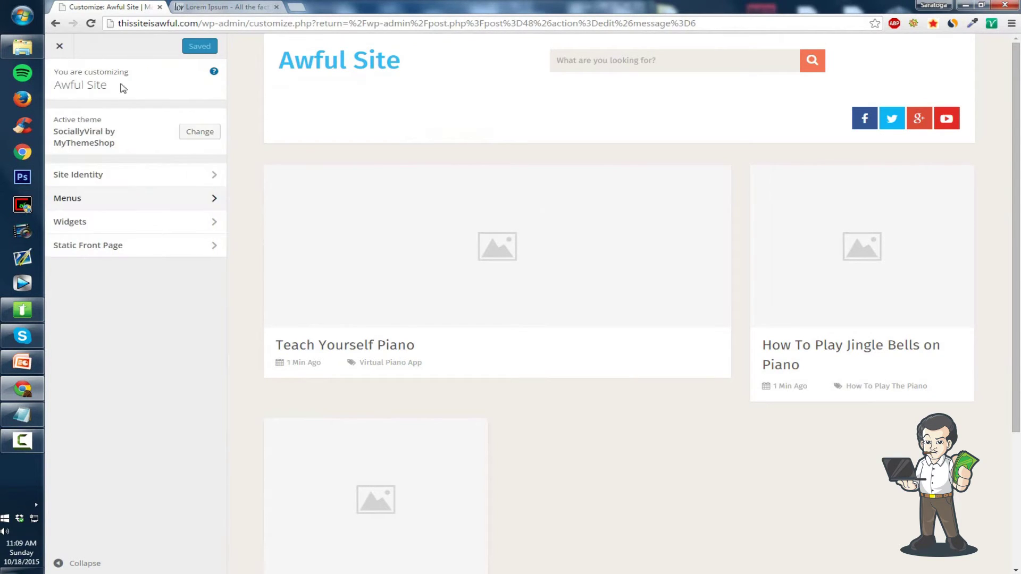
# - Set the front page to display a static page and choose Piano as that page
pyautogui.click(87, 243)
pyautogui.click(91, 171)
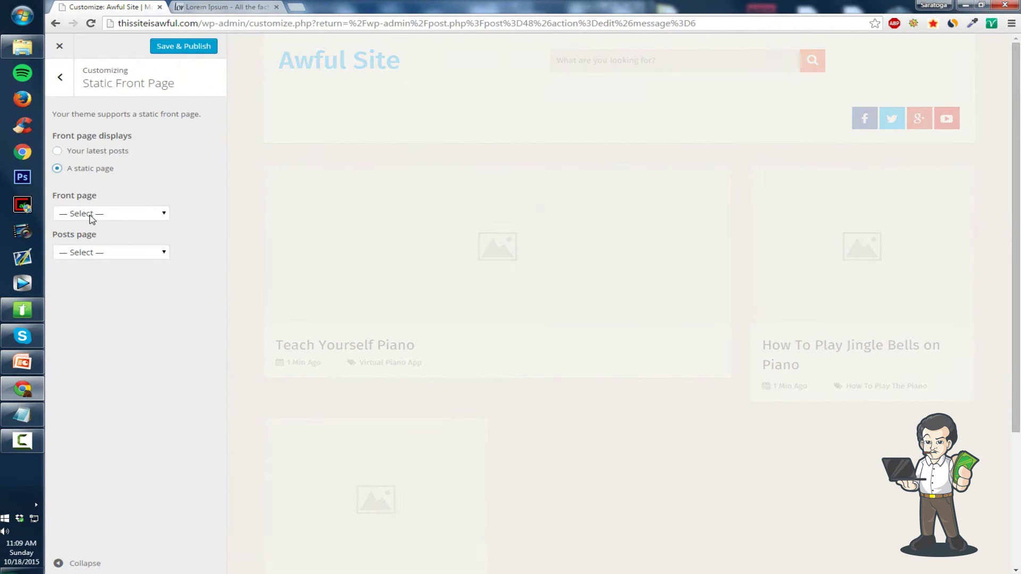
pyautogui.click(93, 214)
pyautogui.click(92, 260)
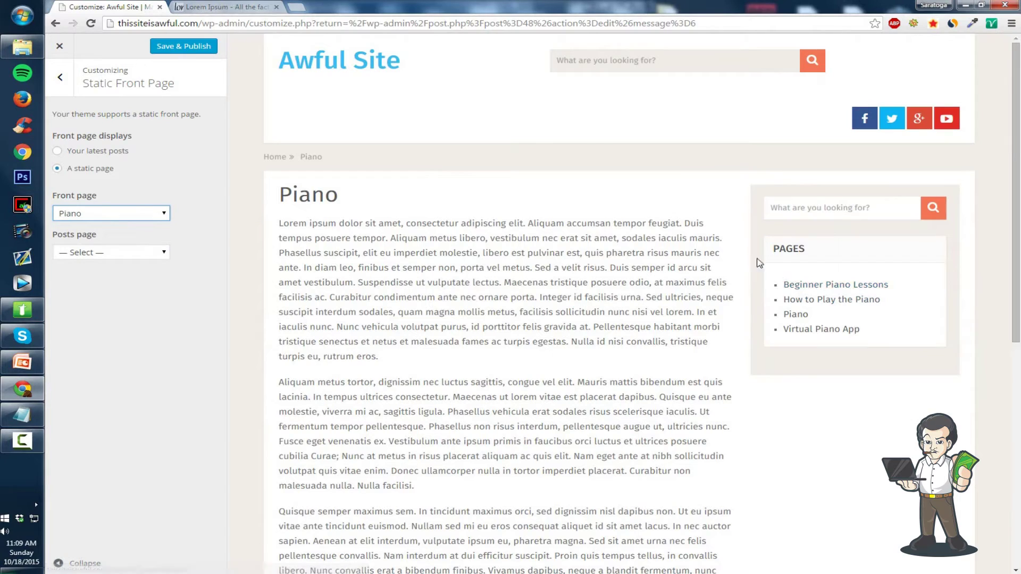
# - Review the Home menu's options in the customizer again, keeping the unsaved changes by staying on the page
pyautogui.click(60, 77)
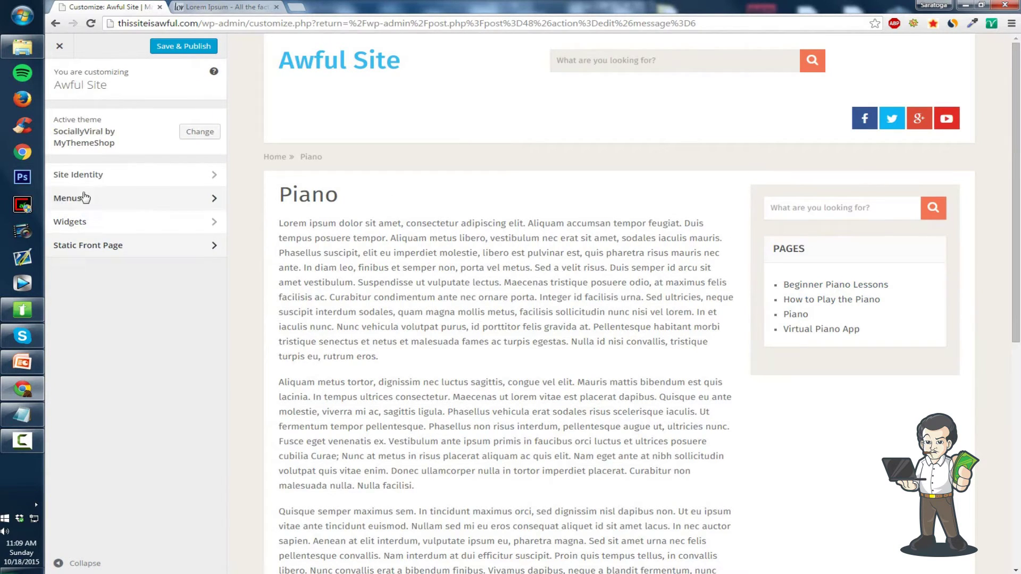
pyautogui.click(87, 200)
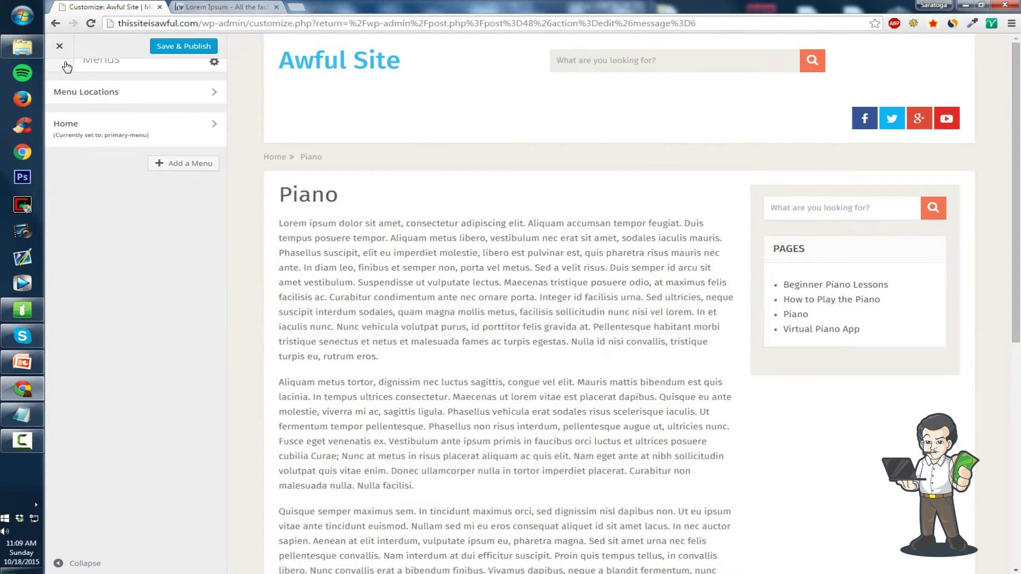
pyautogui.click(94, 128)
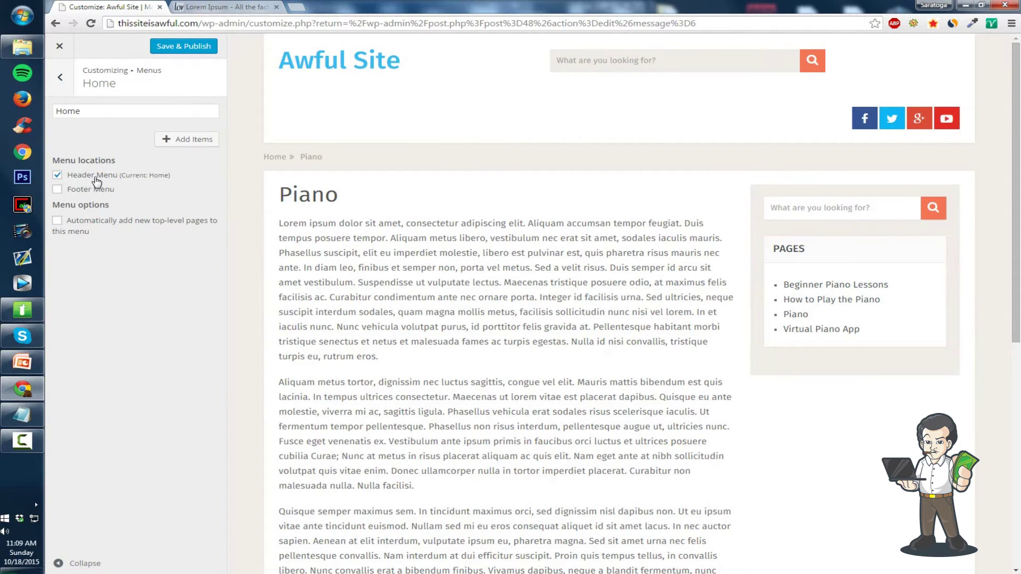
pyautogui.click(63, 77)
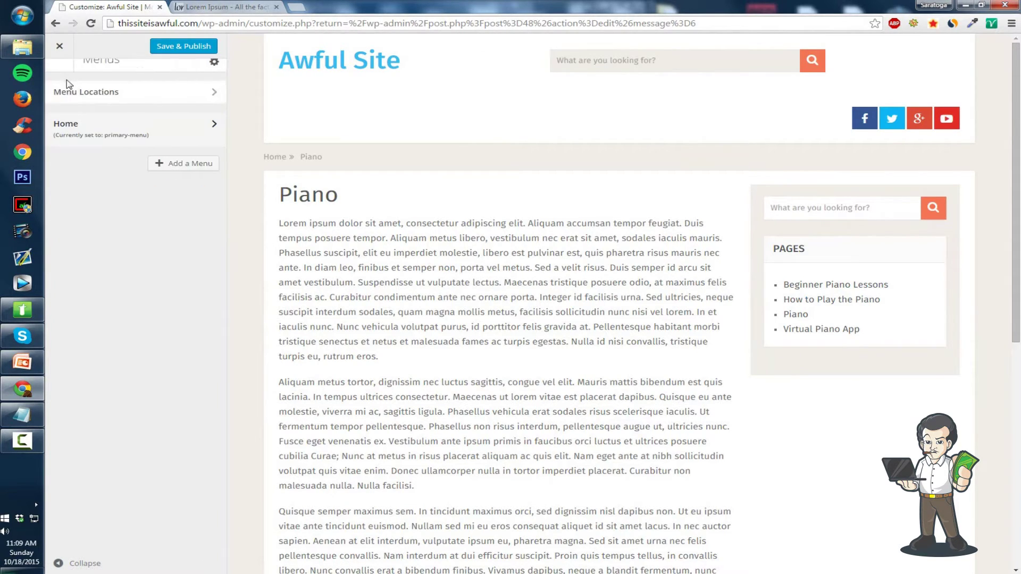
pyautogui.click(59, 46)
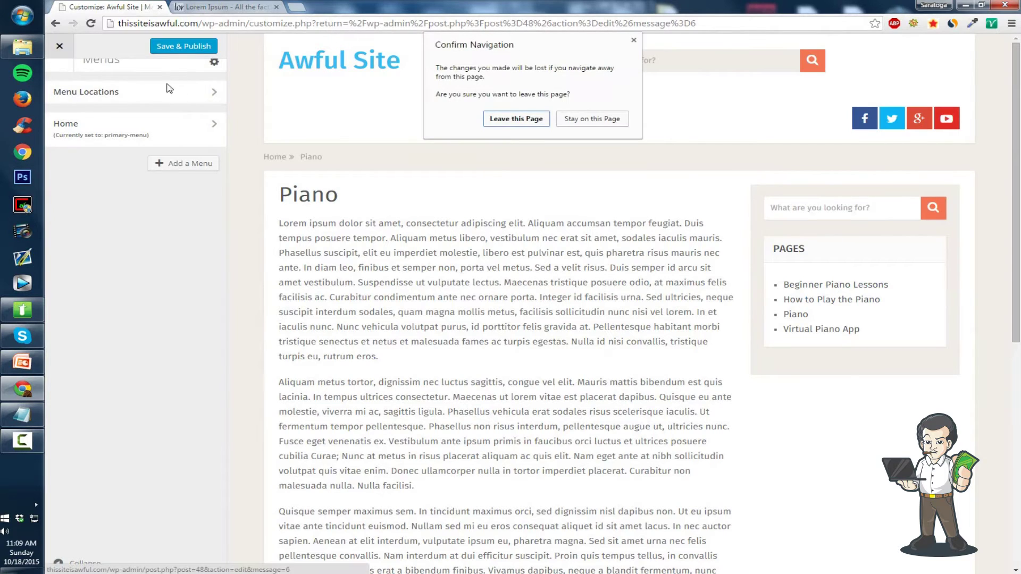
pyautogui.click(601, 124)
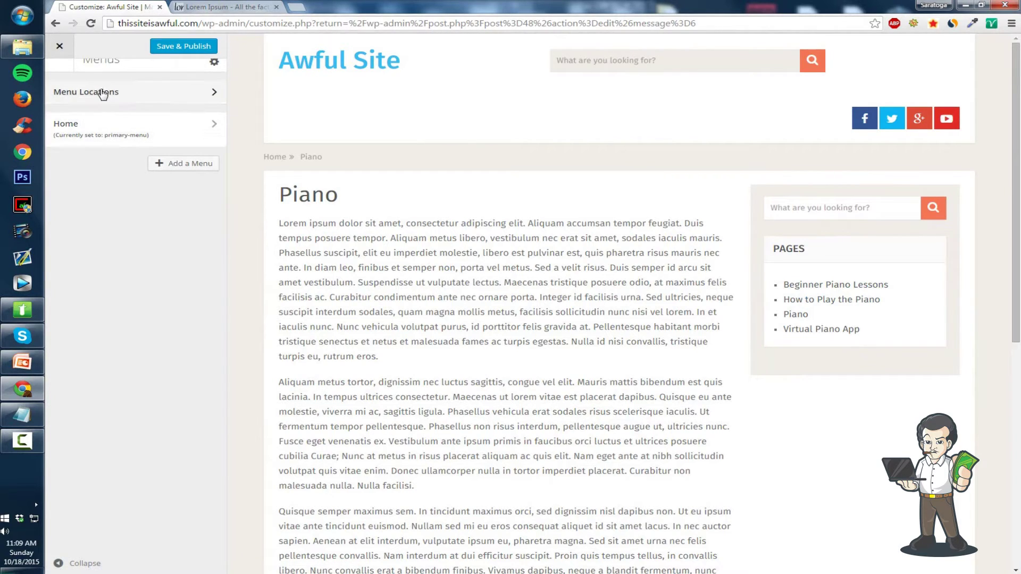
pyautogui.click(61, 72)
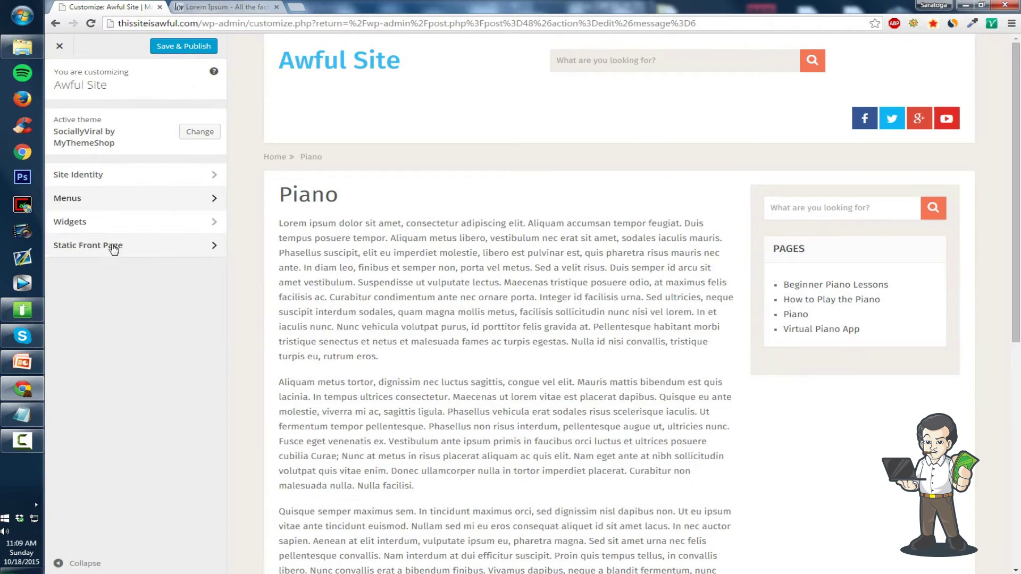
# - Remove the existing Pages widget from the sidebar and add a new Pages widget in its place
pyautogui.click(105, 224)
pyautogui.click(106, 114)
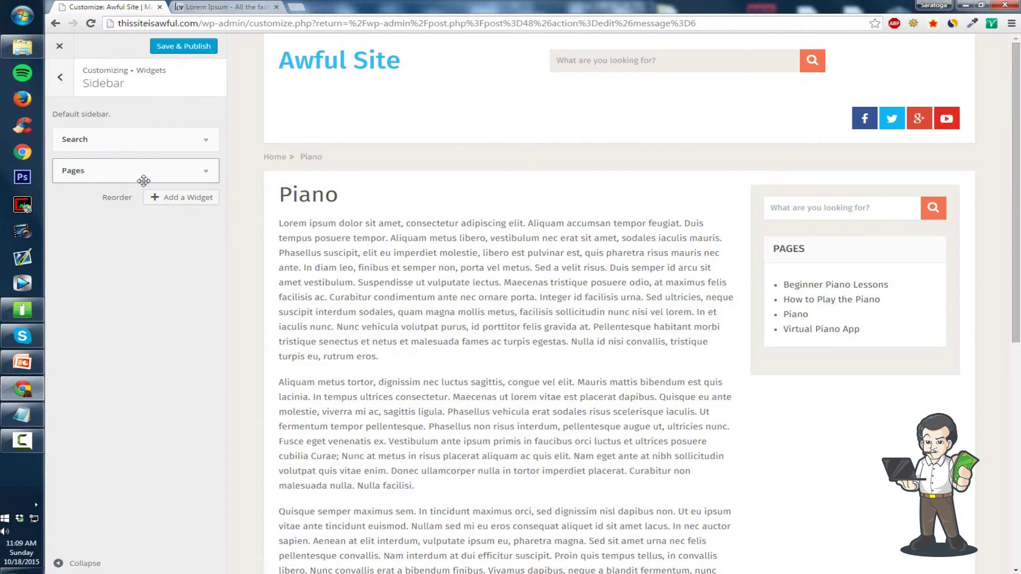
pyautogui.click(207, 171)
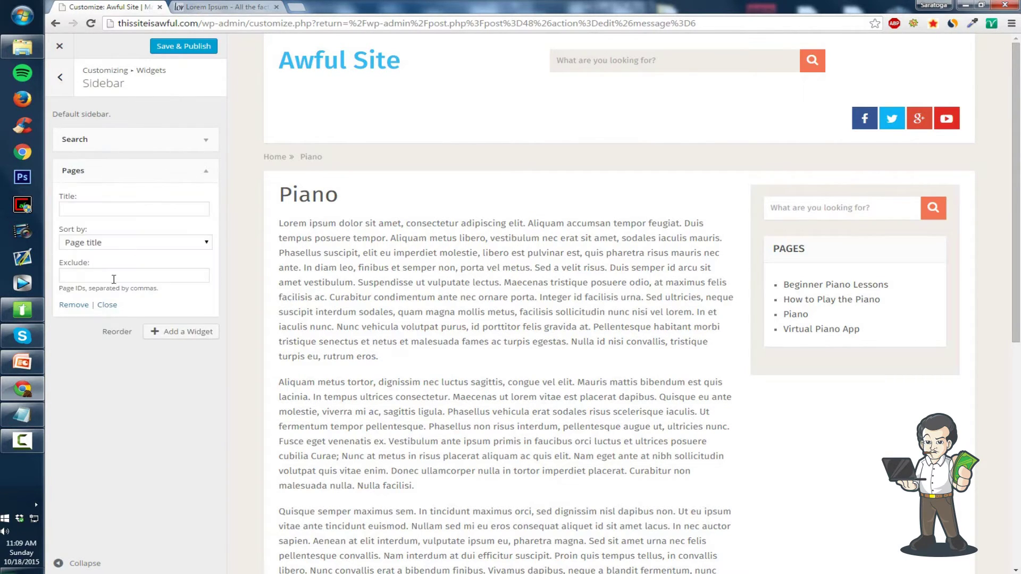
pyautogui.click(74, 305)
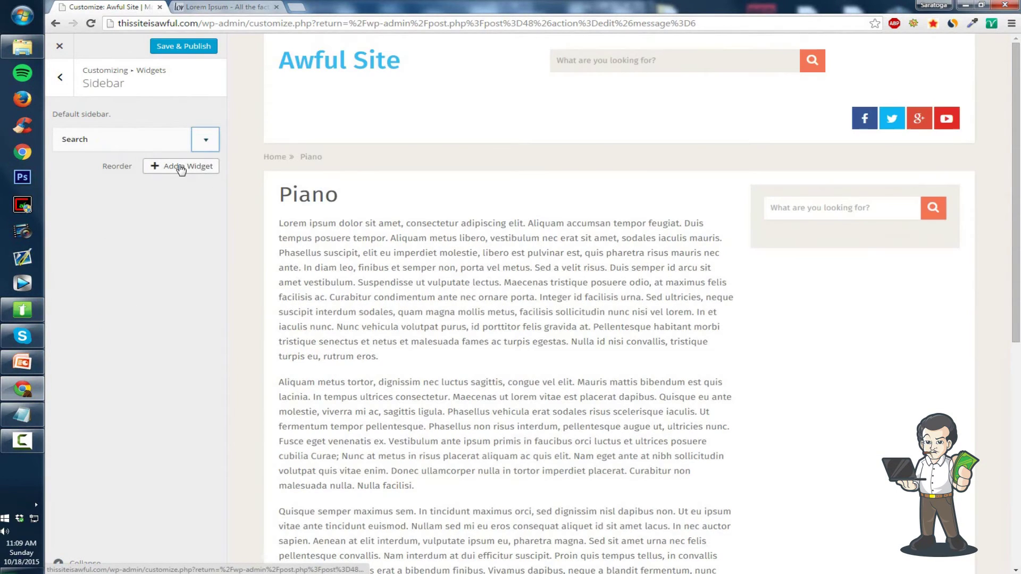
pyautogui.click(181, 167)
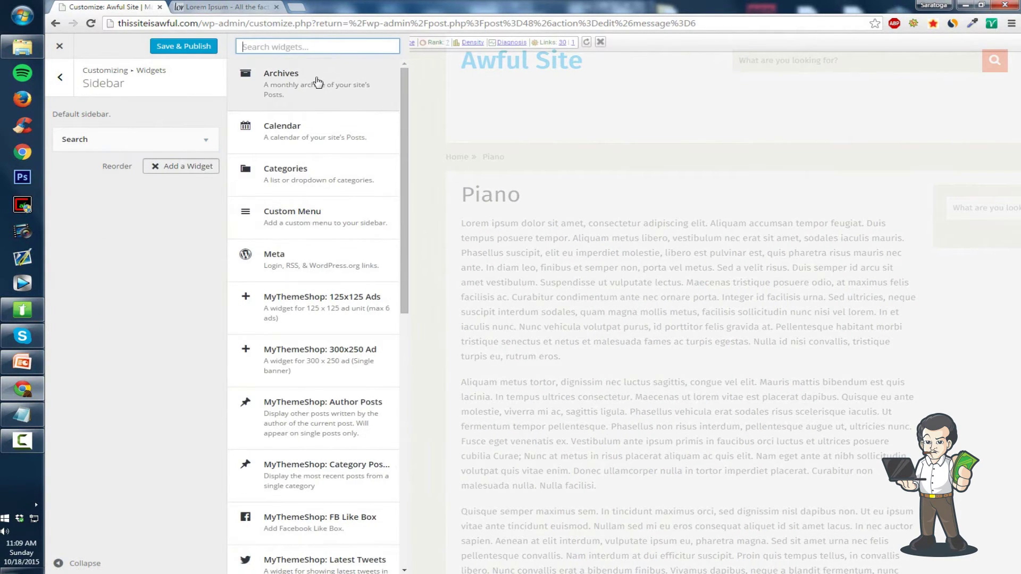
pyautogui.write('Pages')
pyautogui.click(318, 80)
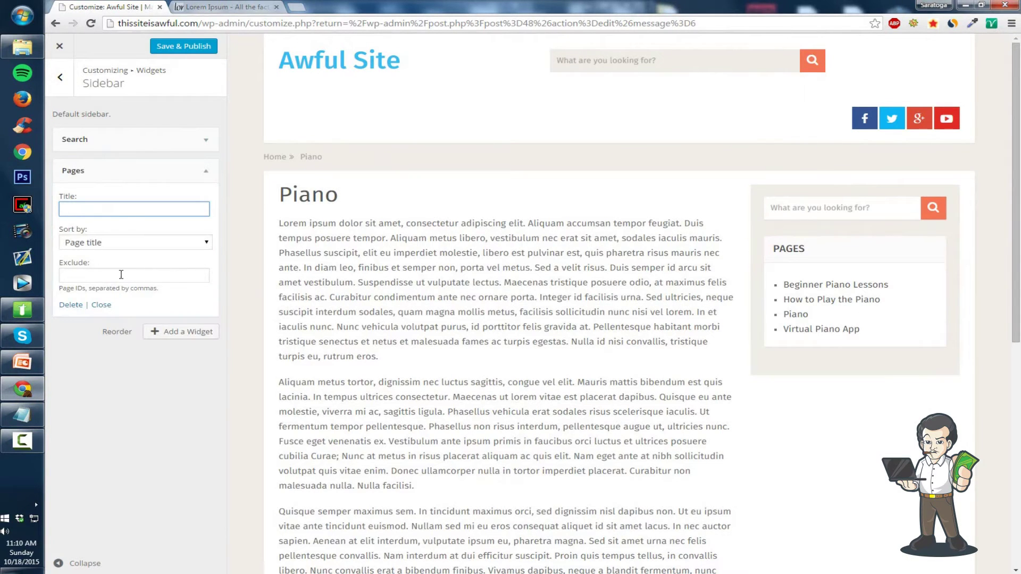
# - Title the sidebar's Pages widget "Categories", save and publish the customizations, and close the customizer
pyautogui.moveTo(812, 315); pyautogui.dragTo(771, 317)
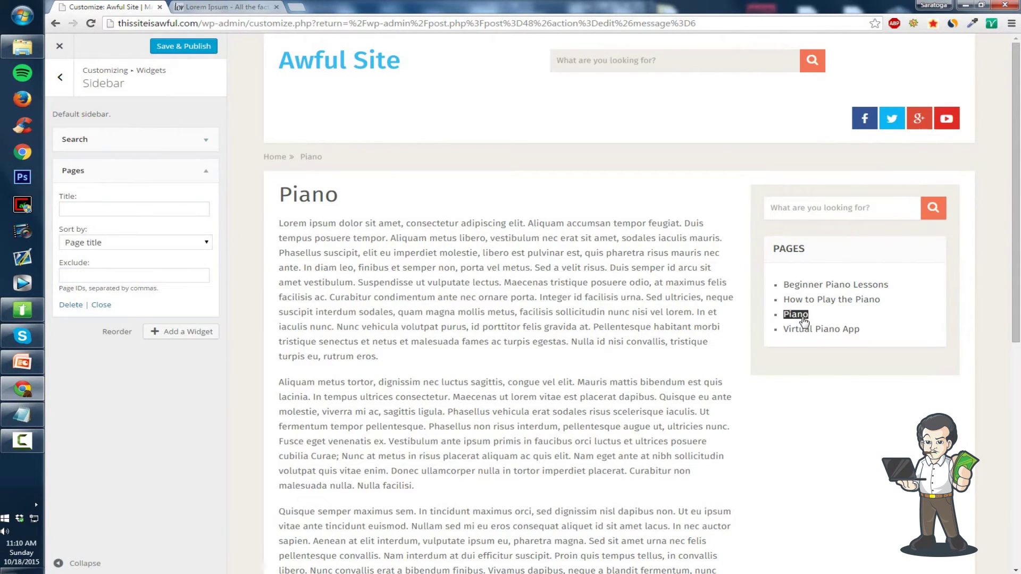
pyautogui.click(115, 276)
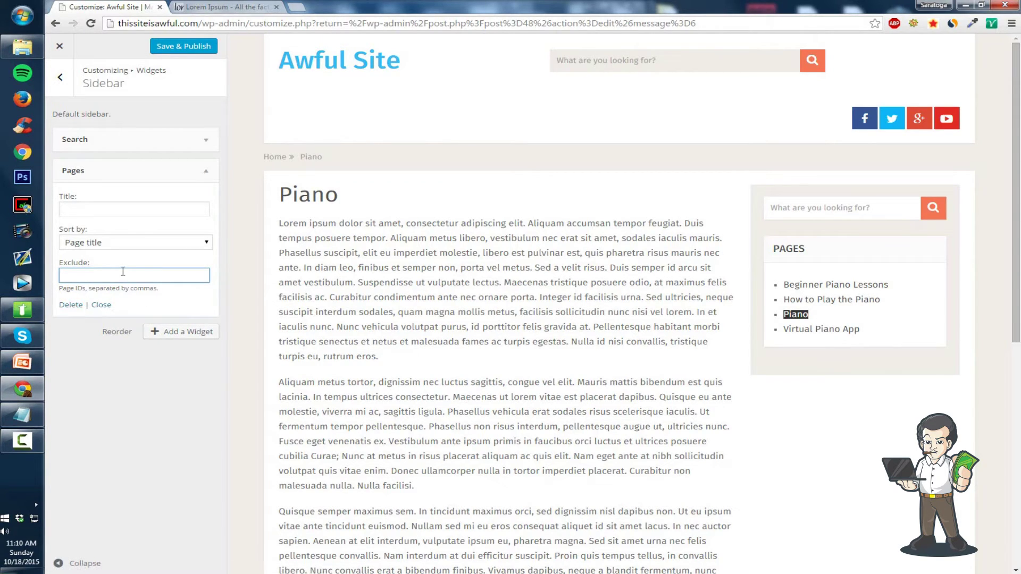
pyautogui.click(109, 247)
pyautogui.click(109, 247)
pyautogui.click(96, 210)
pyautogui.write('Cate')
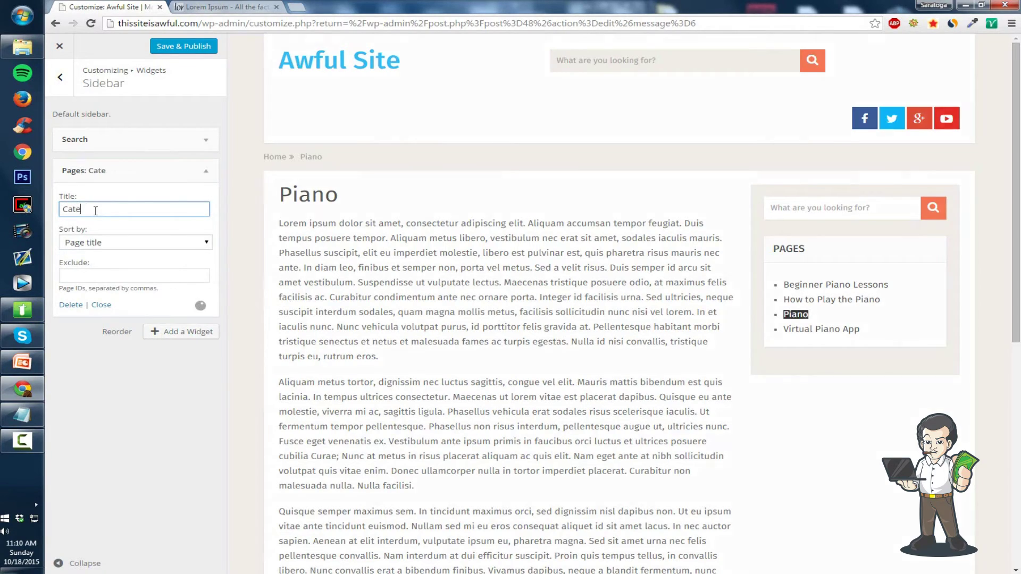
pyautogui.write('gories')
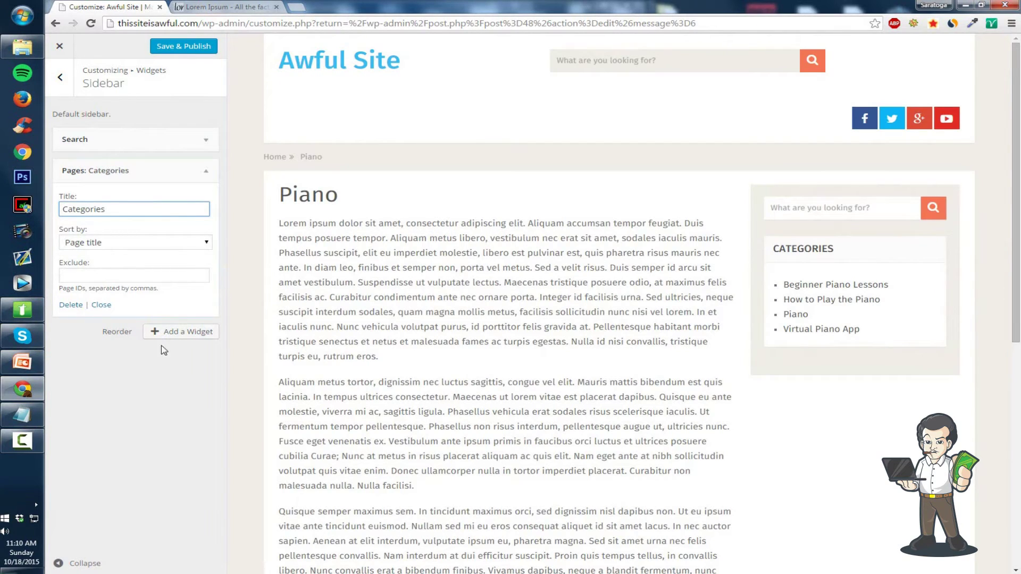
pyautogui.click(178, 50)
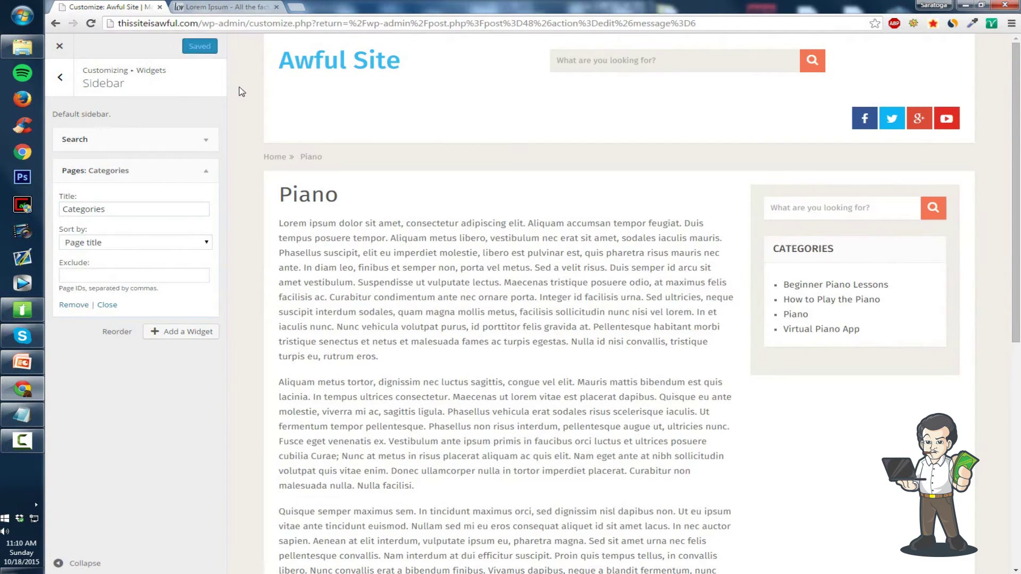
pyautogui.click(62, 77)
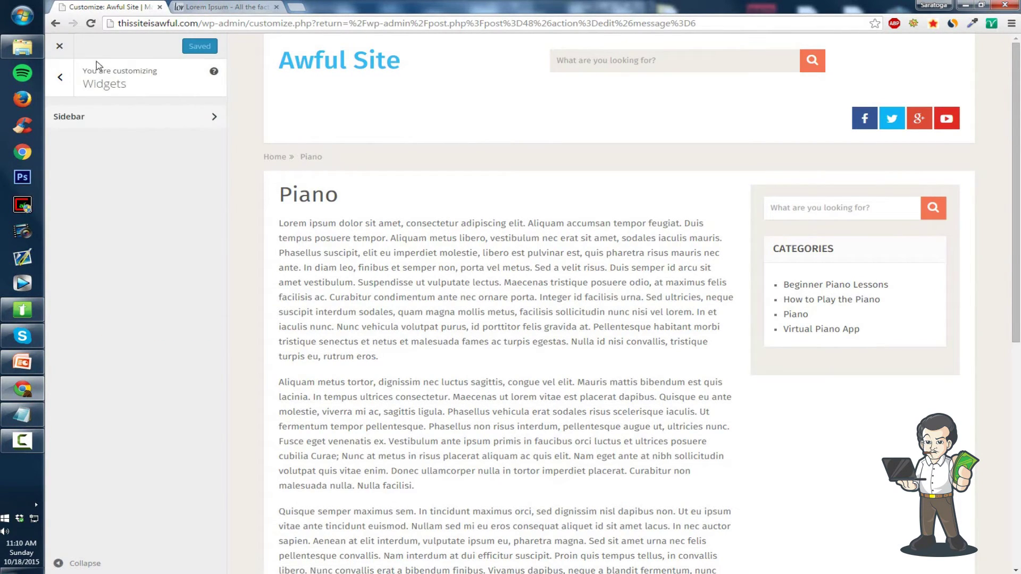
pyautogui.click(62, 46)
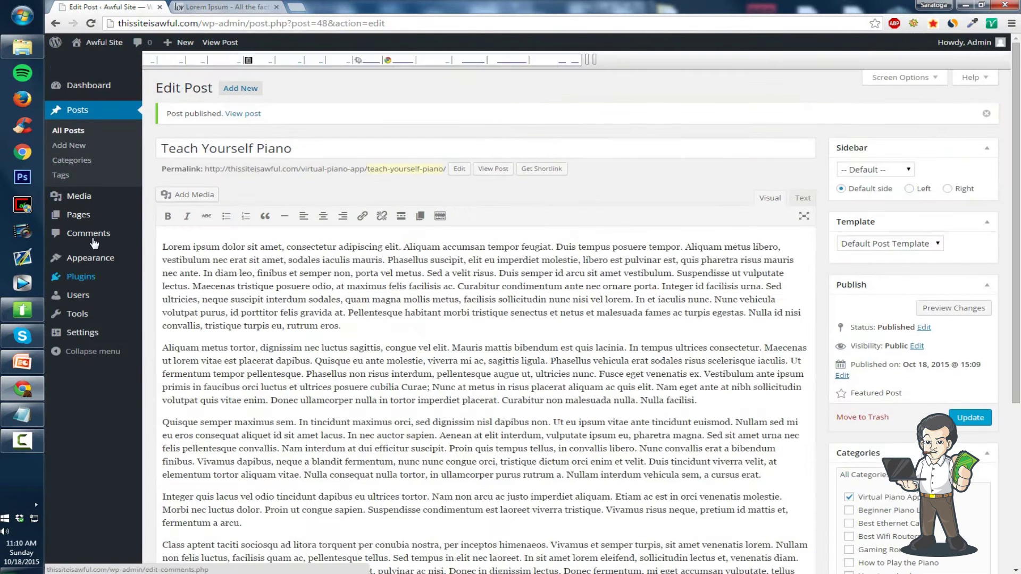
# - Add the Virtual Piano App, How to Play the Piano and Beginner Piano Lessons pages to the Home menu and save it
pyautogui.moveTo(90, 241)
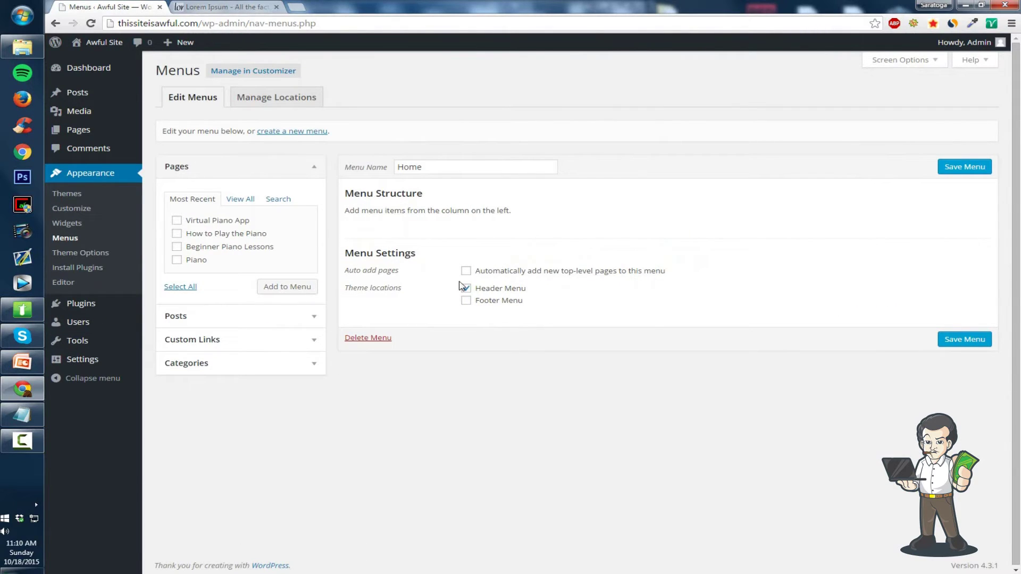
pyautogui.click(242, 221)
pyautogui.click(251, 234)
pyautogui.click(262, 247)
pyautogui.click(303, 290)
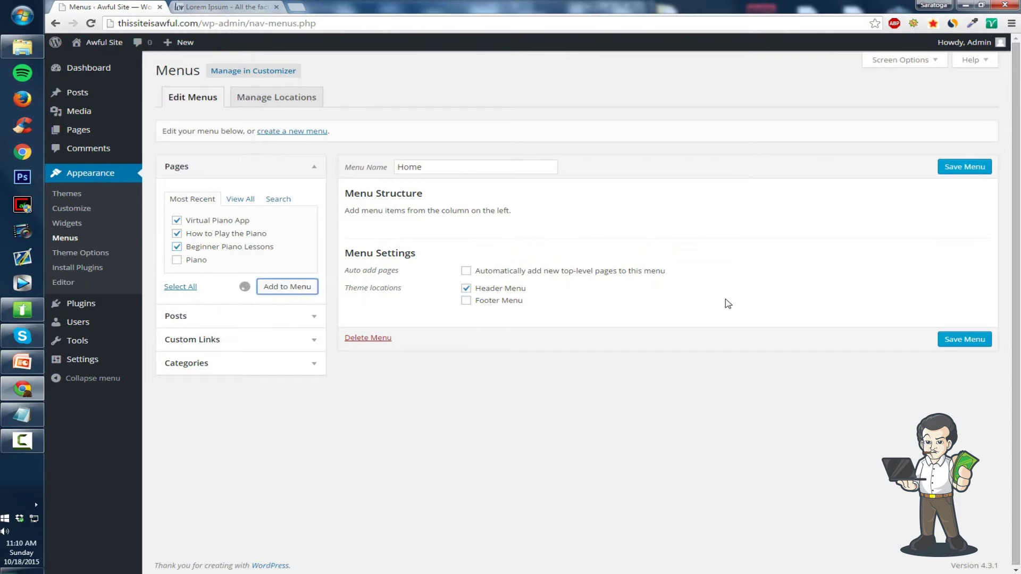
pyautogui.click(955, 171)
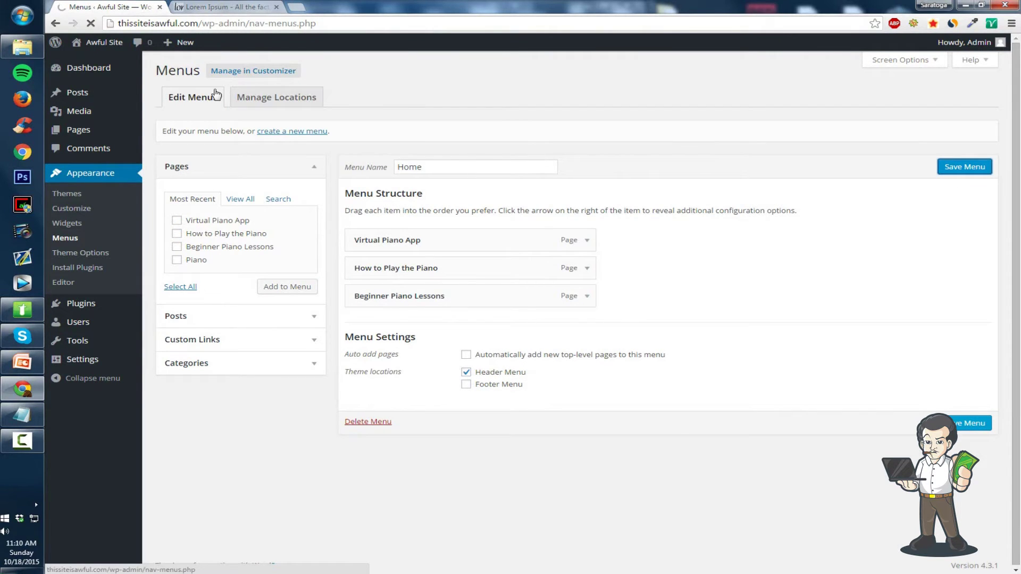
# - View the live site's front page and compare it with the How I Silo slide in PowerPoint
pyautogui.moveTo(118, 52)
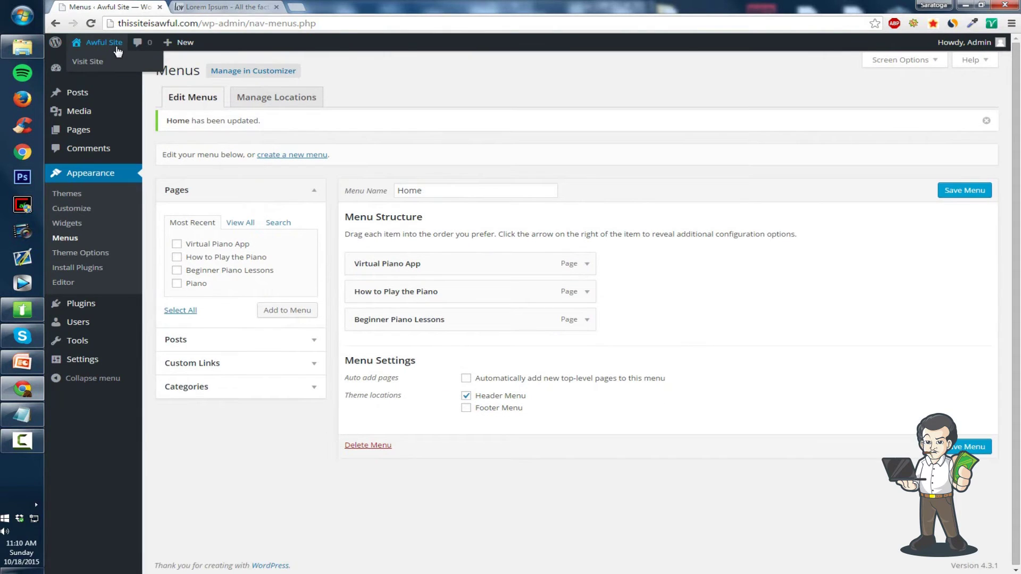
pyautogui.click(117, 46)
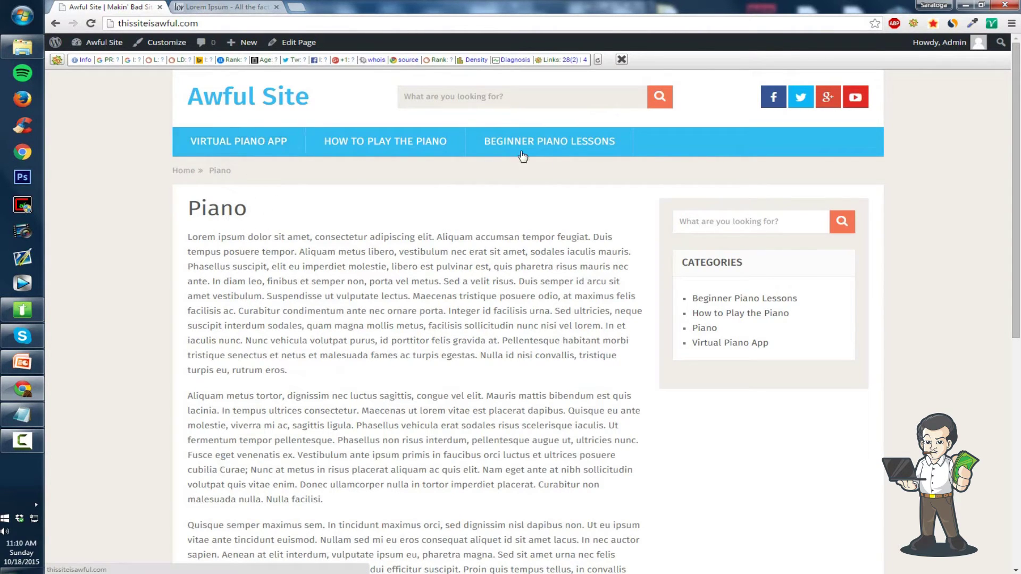
pyautogui.click(22, 362)
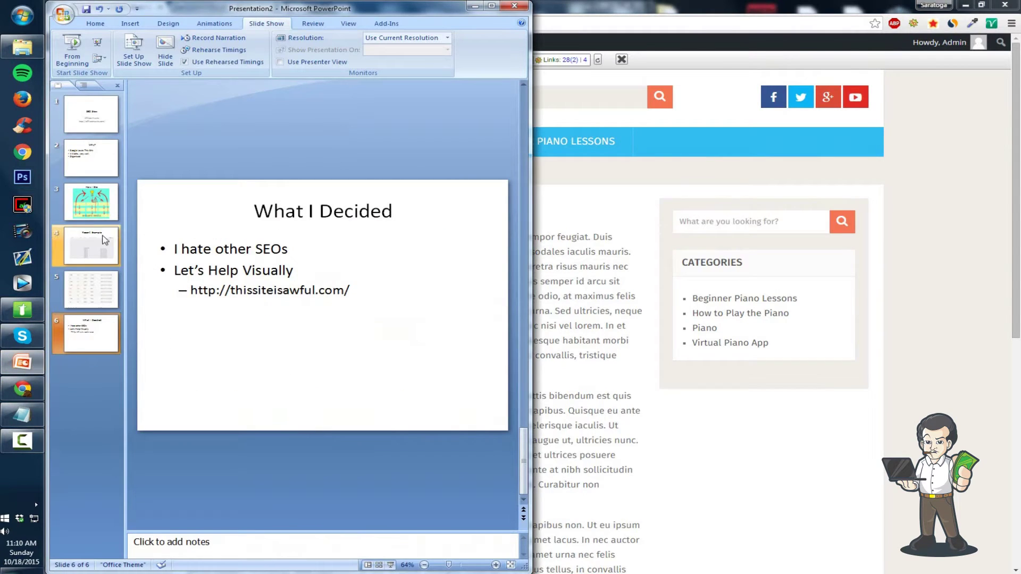
pyautogui.click(90, 202)
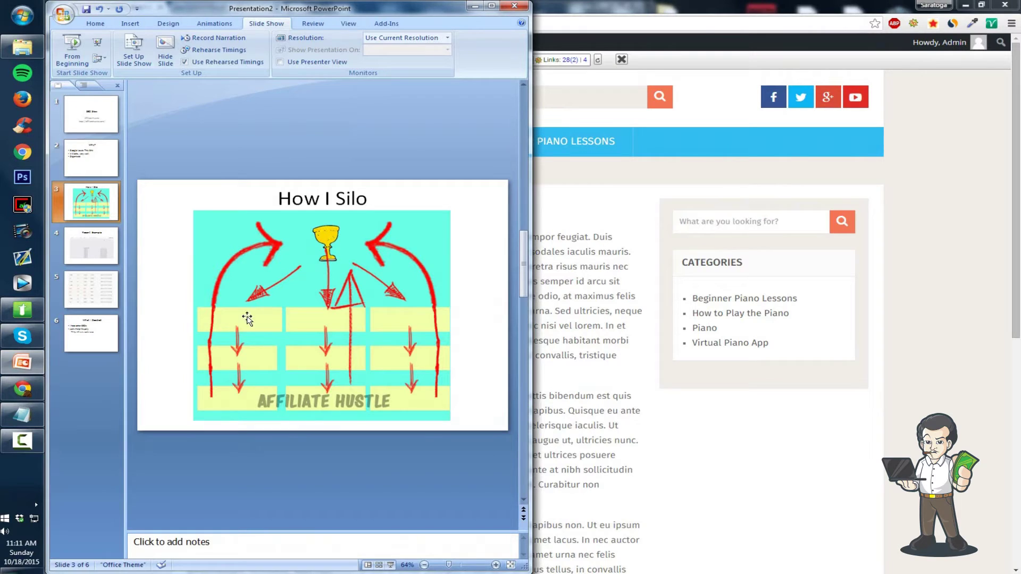
# - Switch back to the browser and visit the Virtual Piano App, How to Play the Piano and Beginner Piano Lessons pages, ending on the home page
pyautogui.click(615, 203)
pyautogui.click(269, 147)
pyautogui.click(451, 154)
pyautogui.click(606, 138)
pyautogui.click(266, 109)
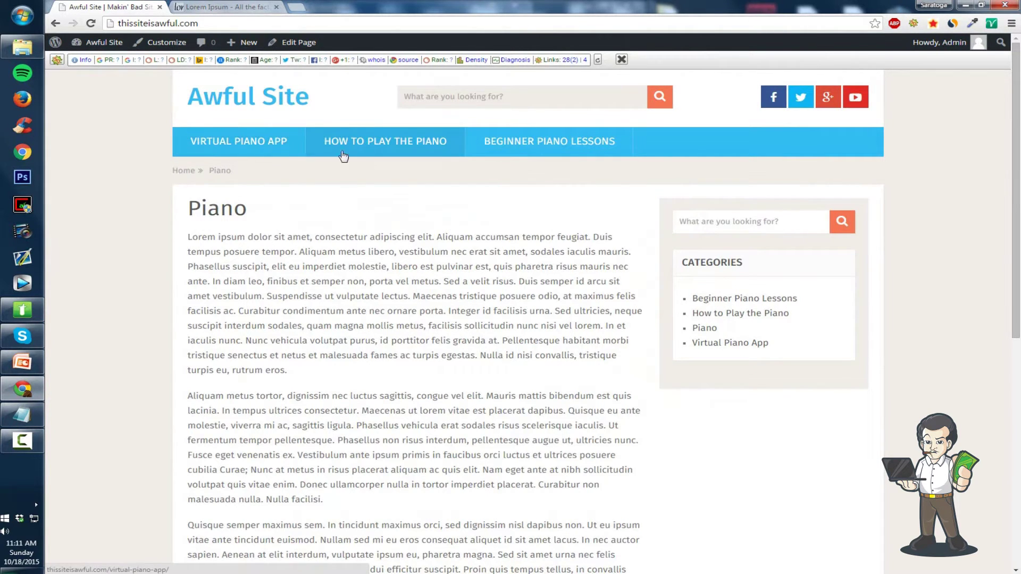
# - Open the Piano front page for editing and replace "viverra mi ac" in the second paragraph with "beginner piano lessons"
pyautogui.scroll(-4, 343, 324)
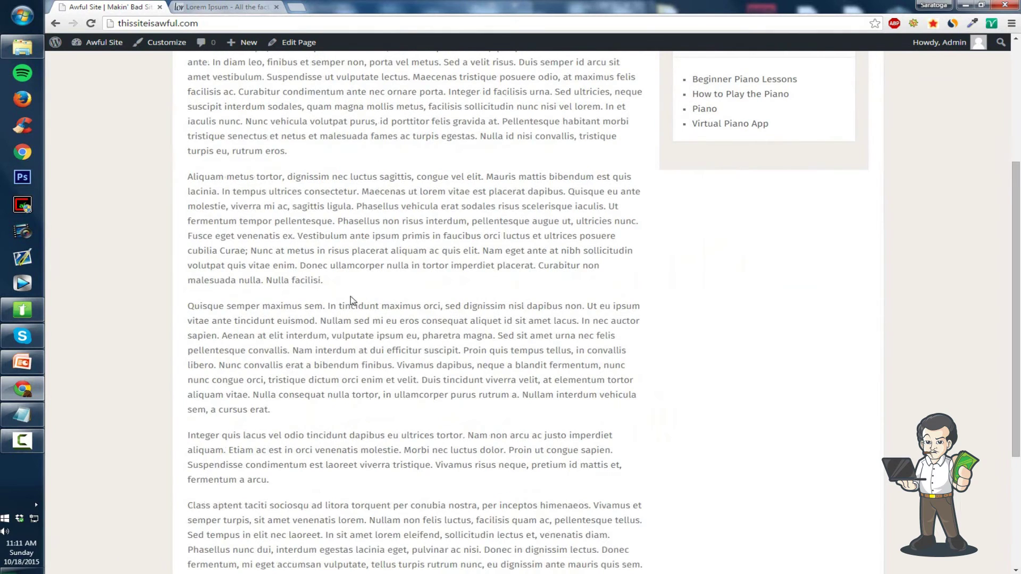
pyautogui.scroll(4, 426, 335)
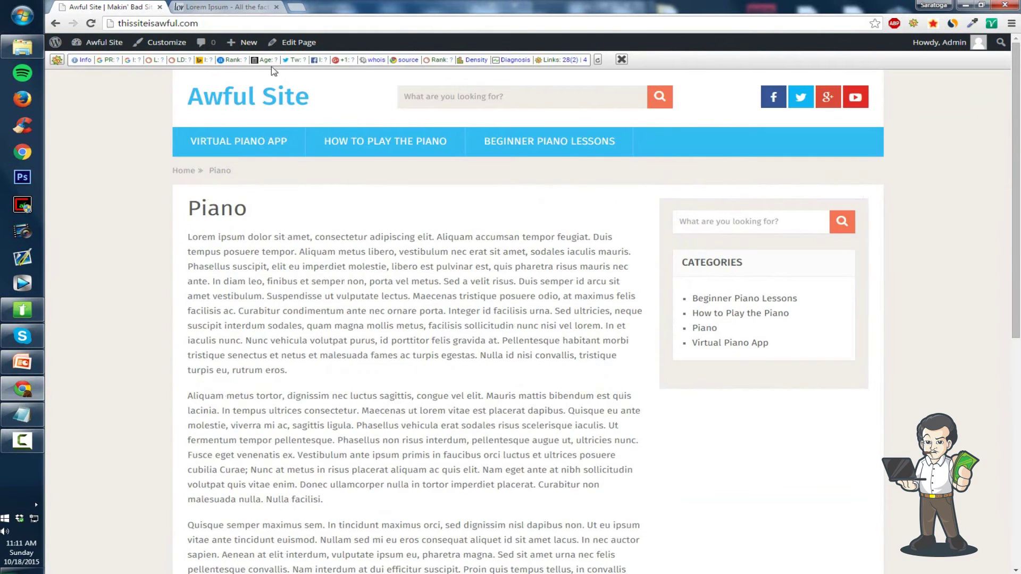
pyautogui.click(314, 44)
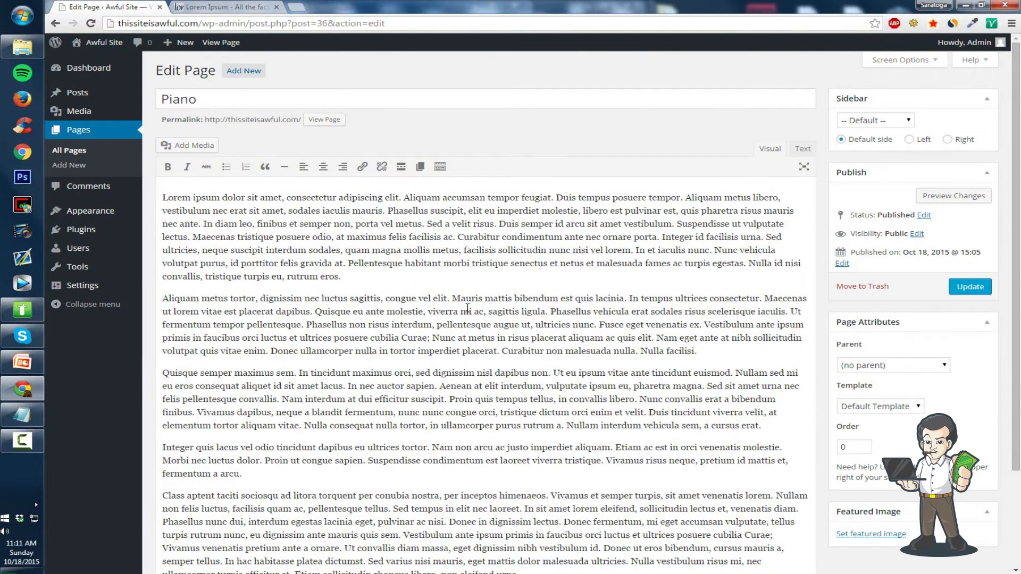
pyautogui.moveTo(433, 310)
pyautogui.mouseDown()
pyautogui.moveTo(483, 312)
pyautogui.moveTo(440, 311)
pyautogui.mouseUp()
pyautogui.click(487, 313)
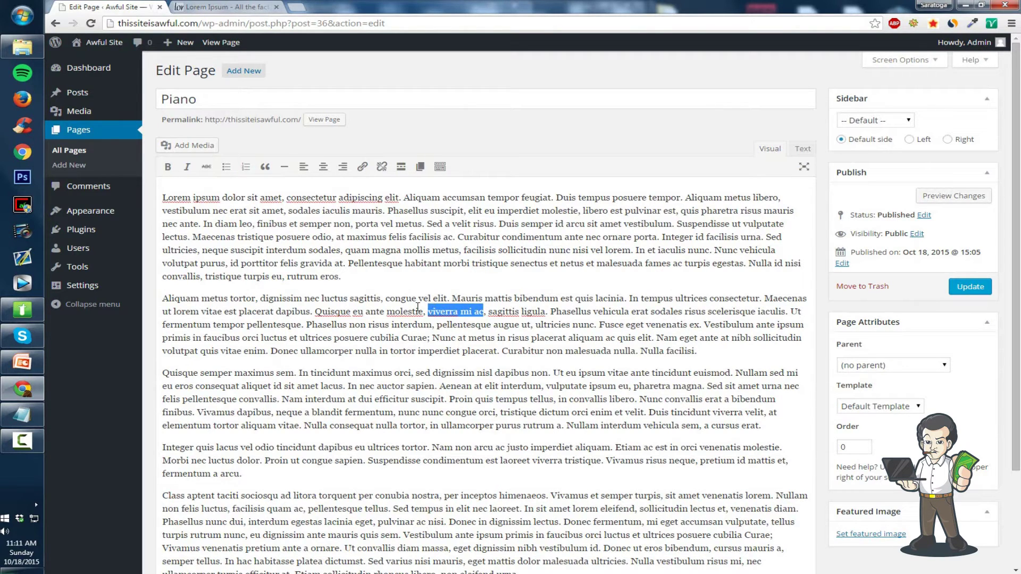
pyautogui.click(19, 422)
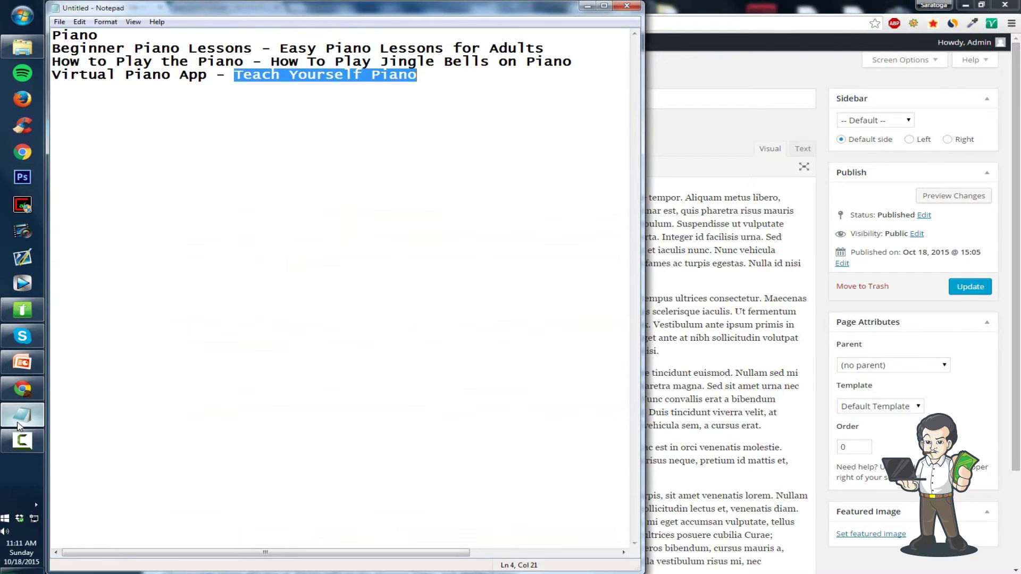
pyautogui.click(17, 422)
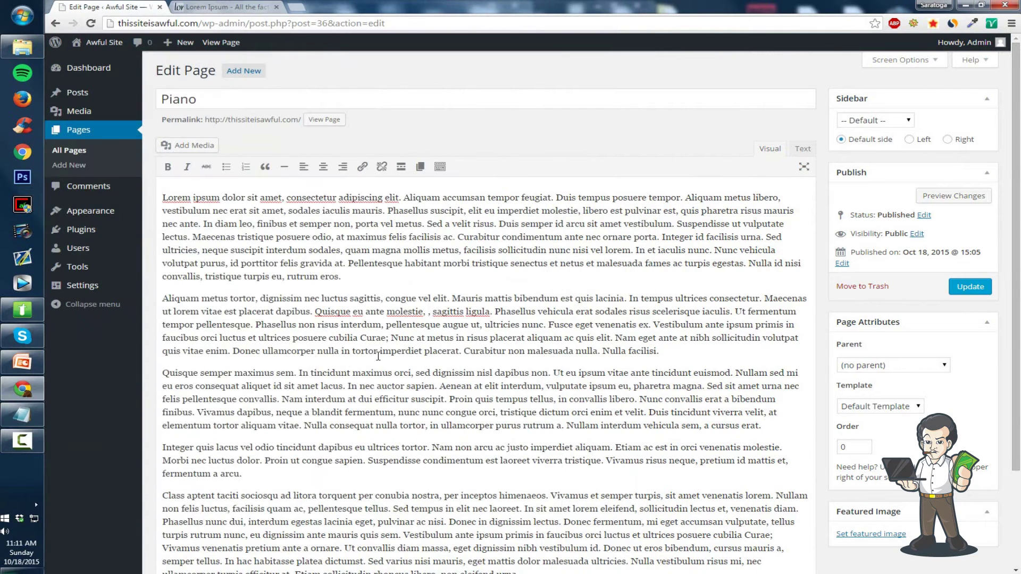
pyautogui.write('beginner ')
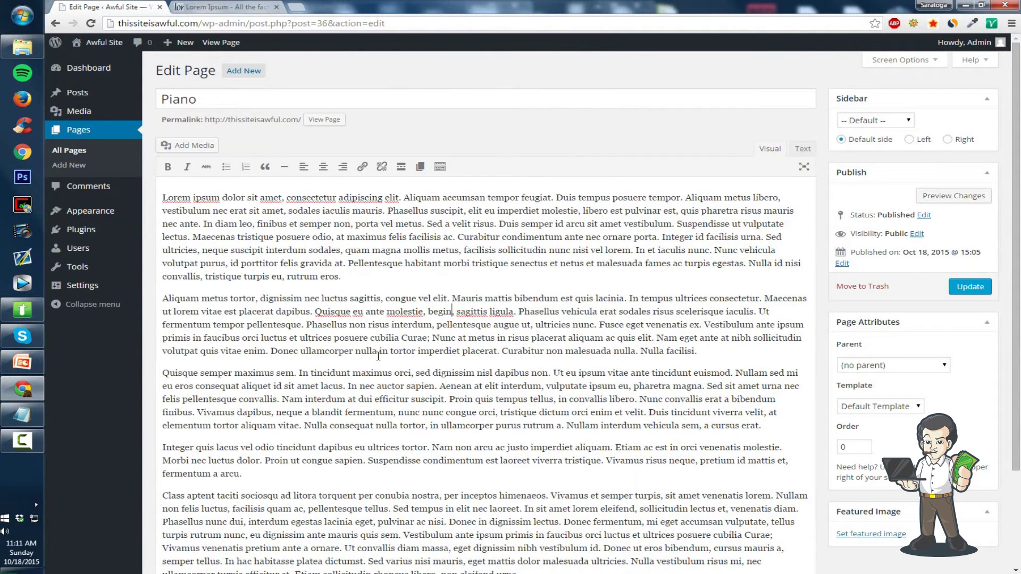
pyautogui.write('piano lessons')
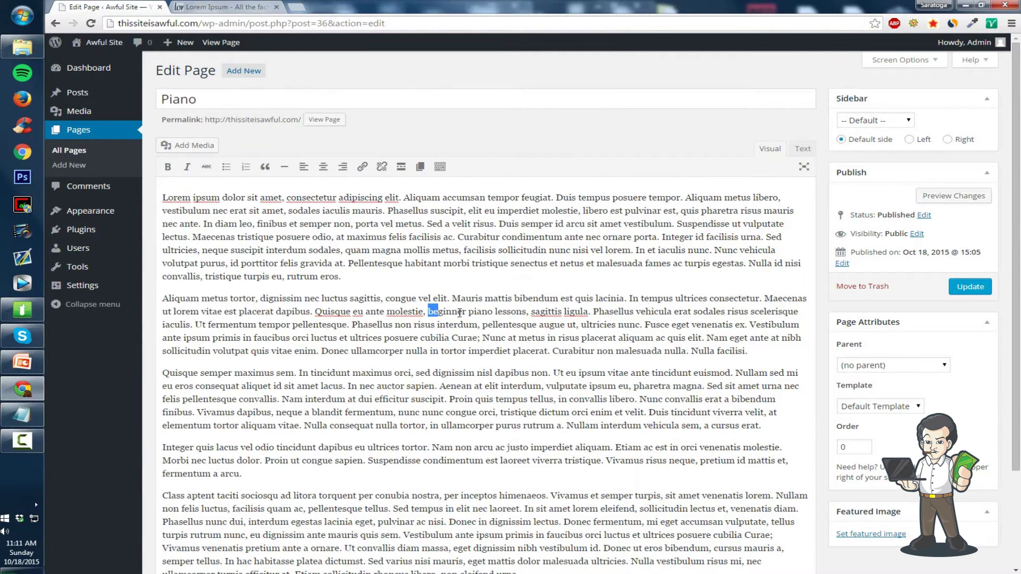
# - Link the words "beginner piano lessons" to the Beginner Piano Lessons page, using the address copied from the Pages list in a second browser tab
pyautogui.moveTo(460, 313); pyautogui.dragTo(529, 313)
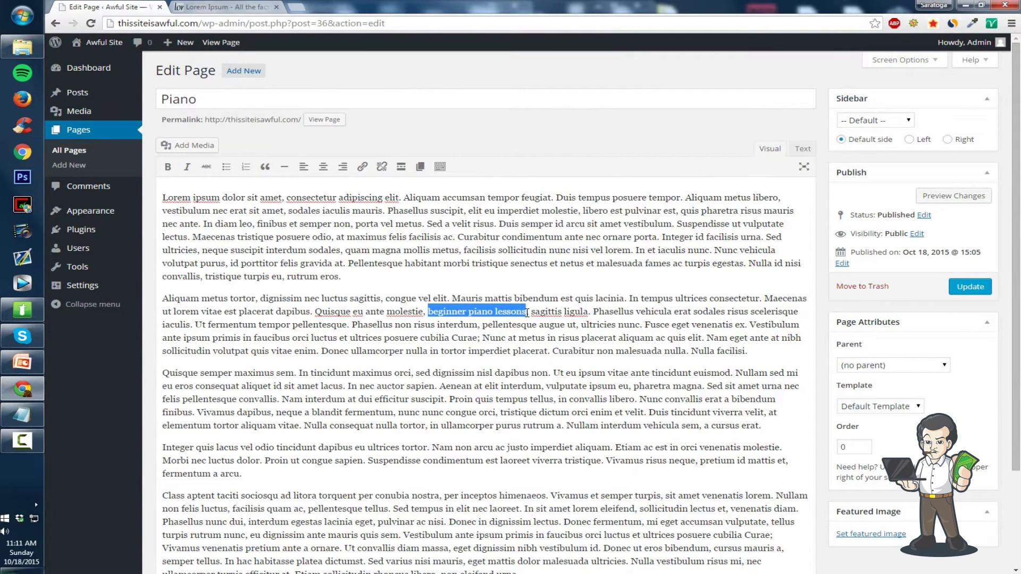
pyautogui.rightClick(103, 134)
pyautogui.click(133, 136)
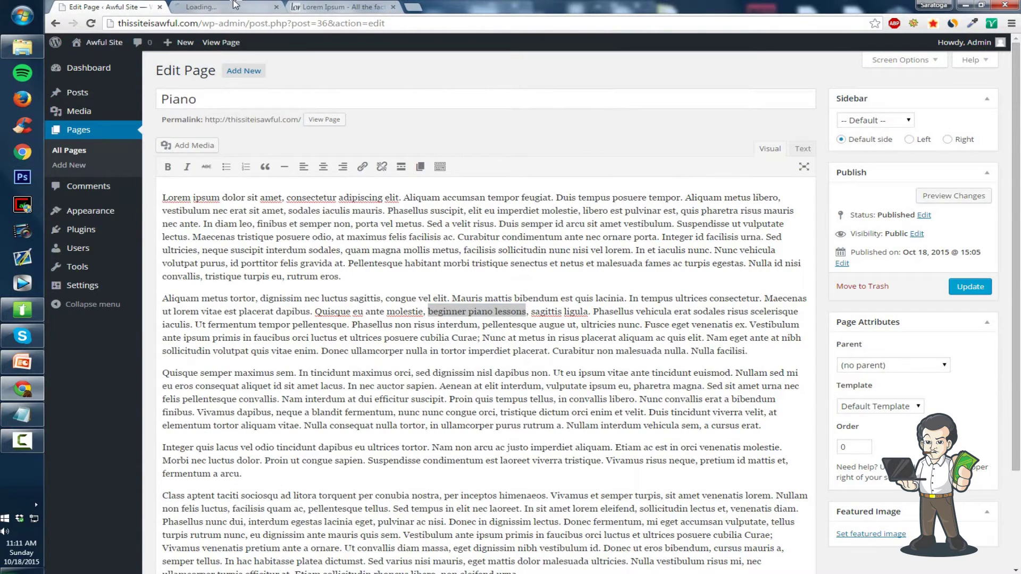
pyautogui.click(223, 6)
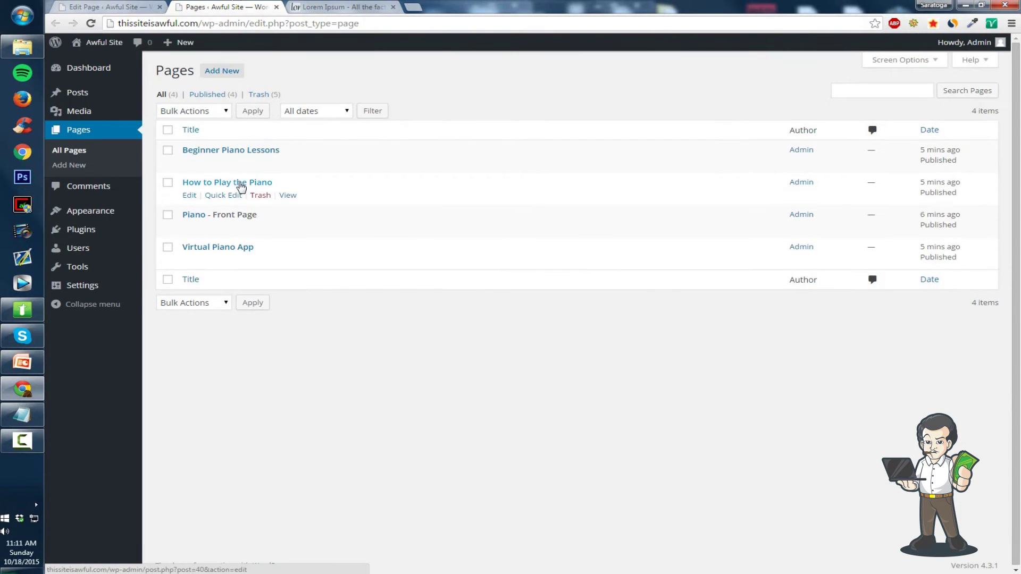
pyautogui.moveTo(221, 165)
pyautogui.click(324, 219)
pyautogui.hotkey('ctrl', 'shift', 'Tab')
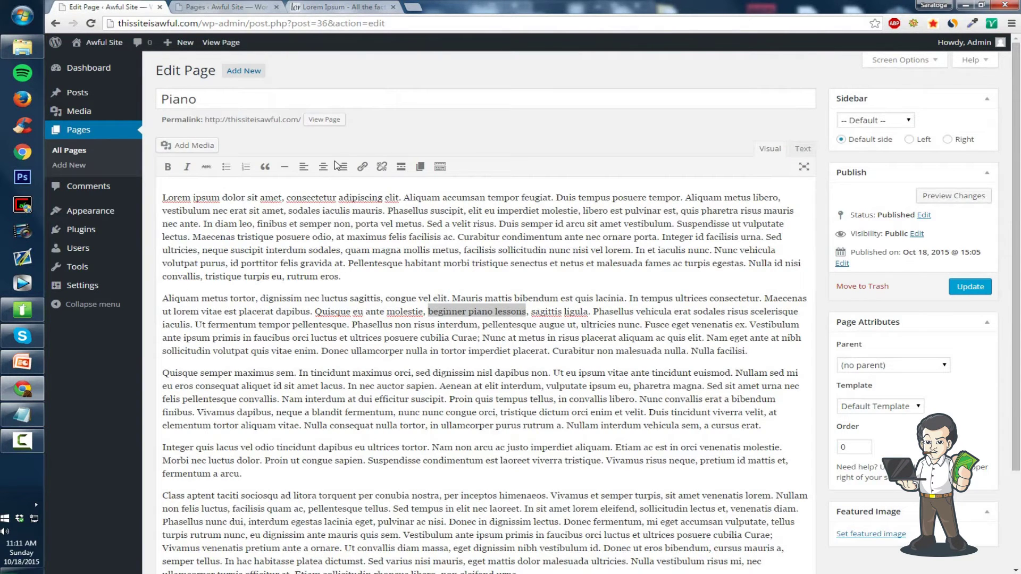
pyautogui.click(362, 166)
pyautogui.hotkey('ctrl', 'v')
pyautogui.click(652, 360)
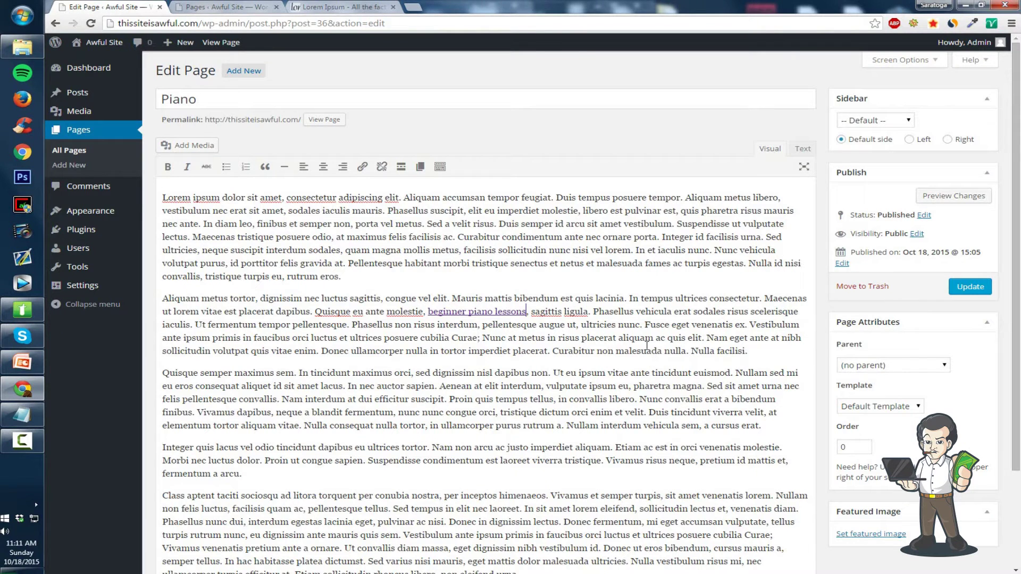
# - Replace "Nullam interdum" in the last line of the third paragraph with "Virtual Piano App"
pyautogui.moveTo(567, 426); pyautogui.dragTo(641, 429)
pyautogui.write('Virtual Pa')
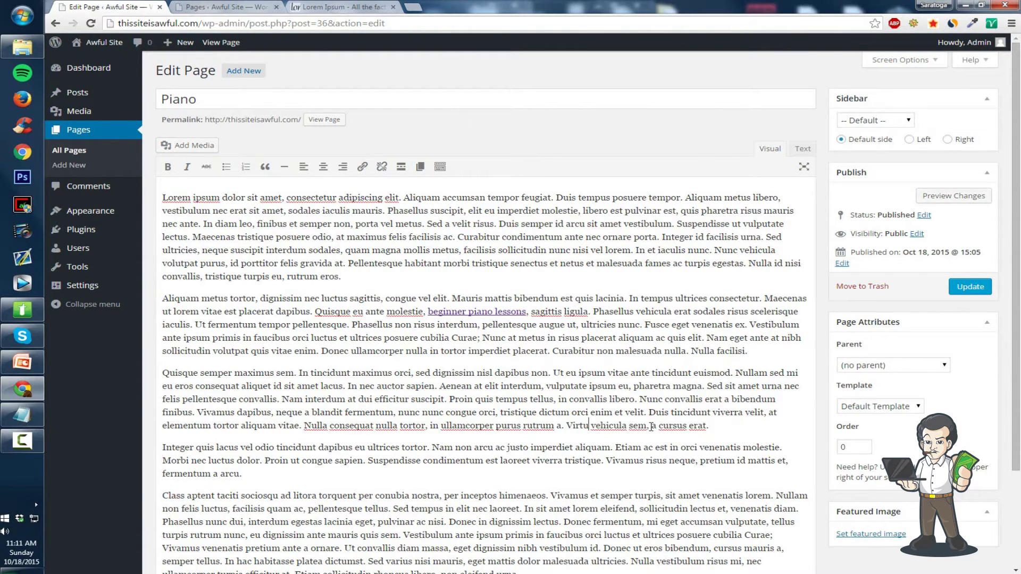
pyautogui.write('iano App')
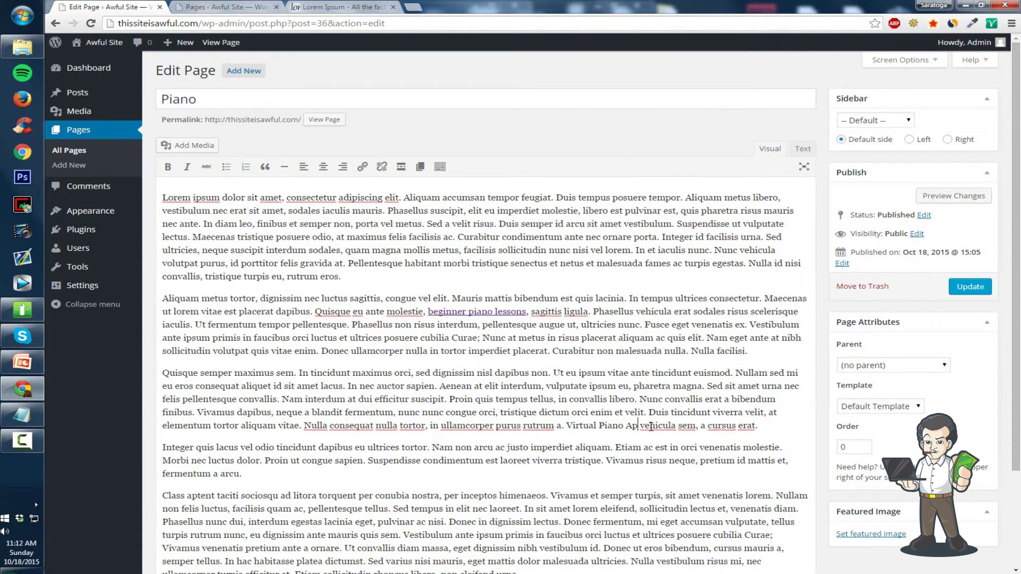
pyautogui.click(255, 7)
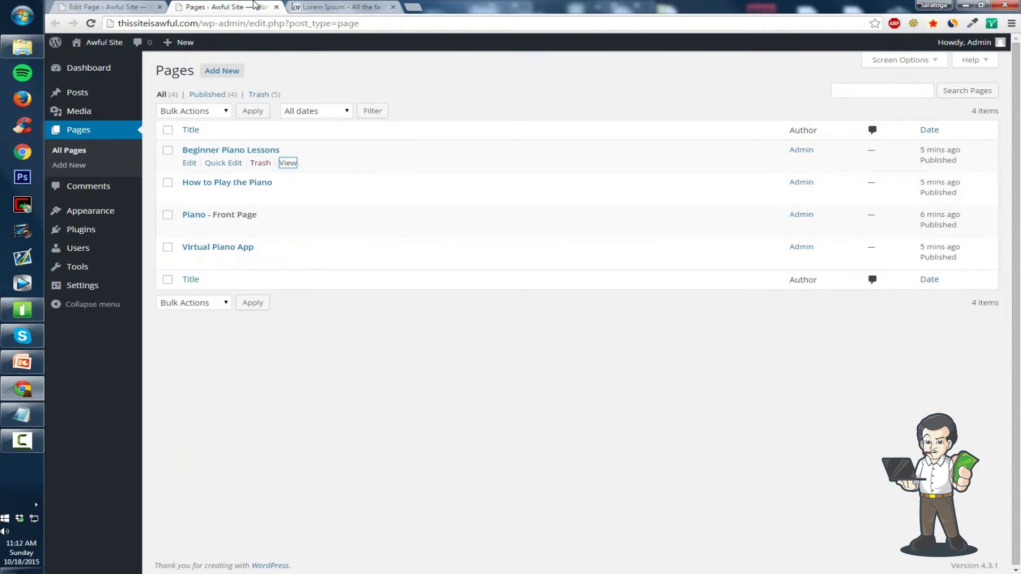
pyautogui.rightClick(294, 260)
pyautogui.click(324, 320)
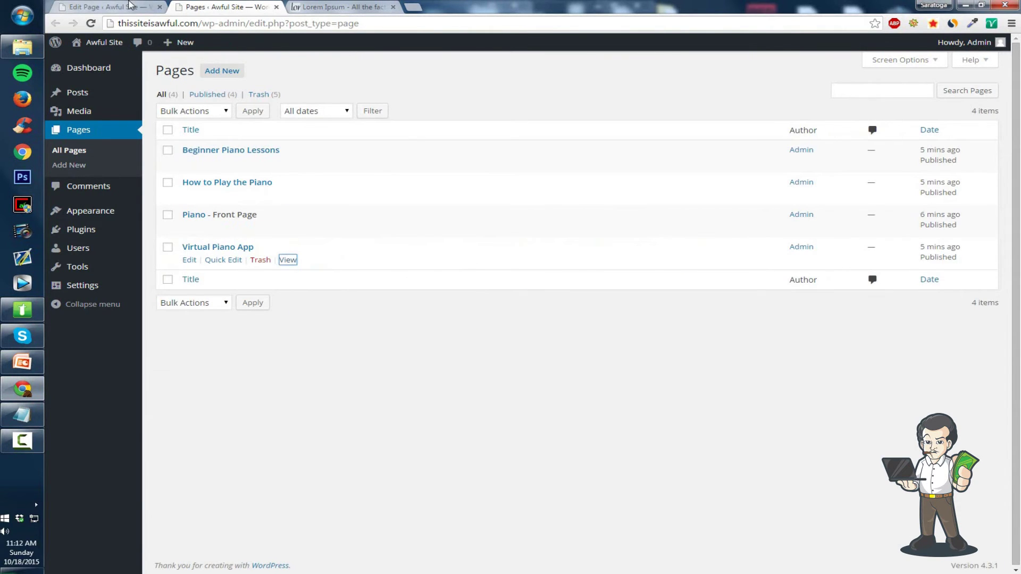
pyautogui.click(104, 6)
pyautogui.moveTo(568, 425); pyautogui.dragTo(644, 431)
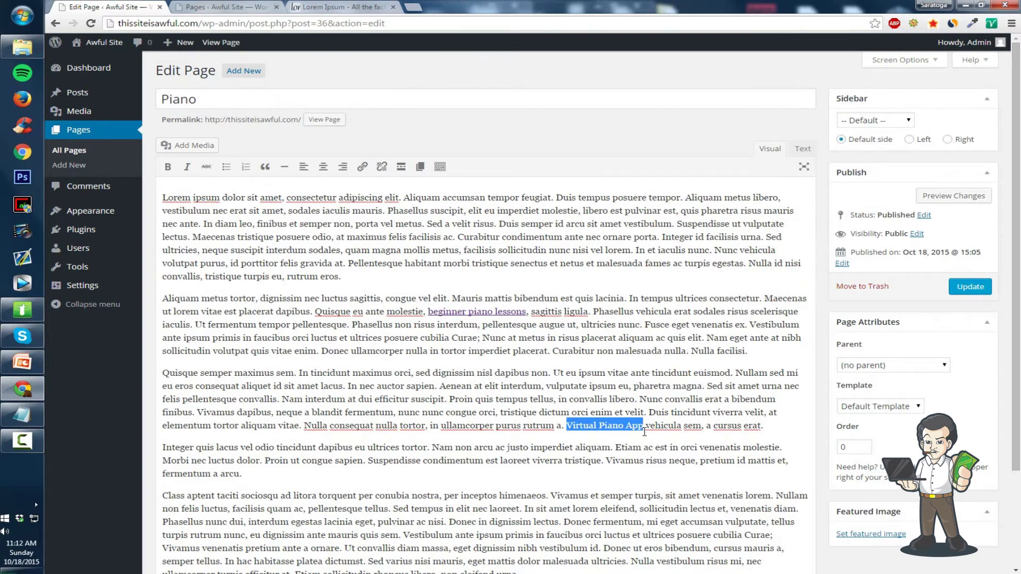
pyautogui.click(362, 166)
pyautogui.hotkey('ctrl', 'v')
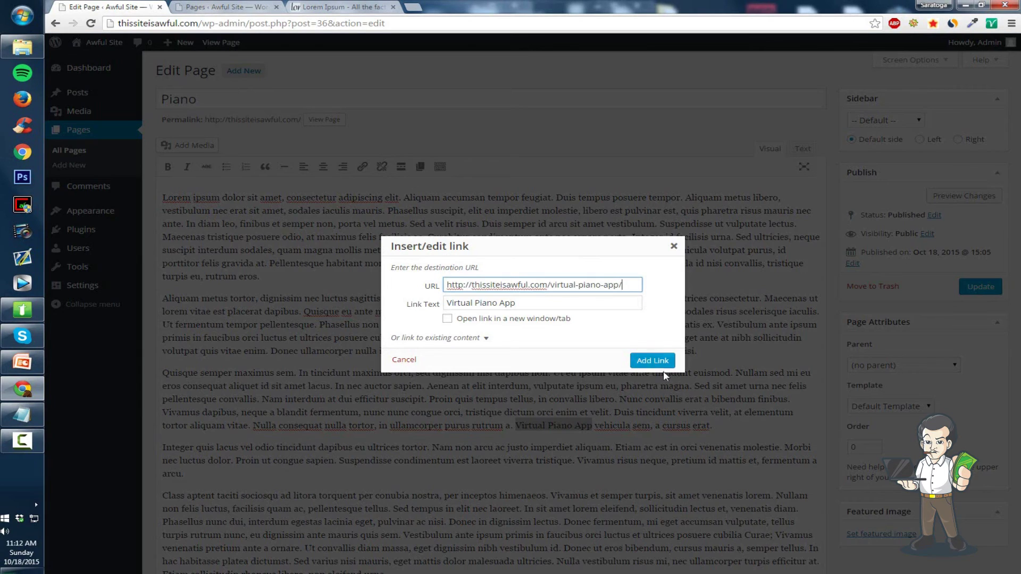
pyautogui.click(659, 362)
# - Add a "How To Play the Piano" line above the last paragraph and replace that paragraph's opening words with "Learning how to play the piano yadaada"
pyautogui.click(217, 4)
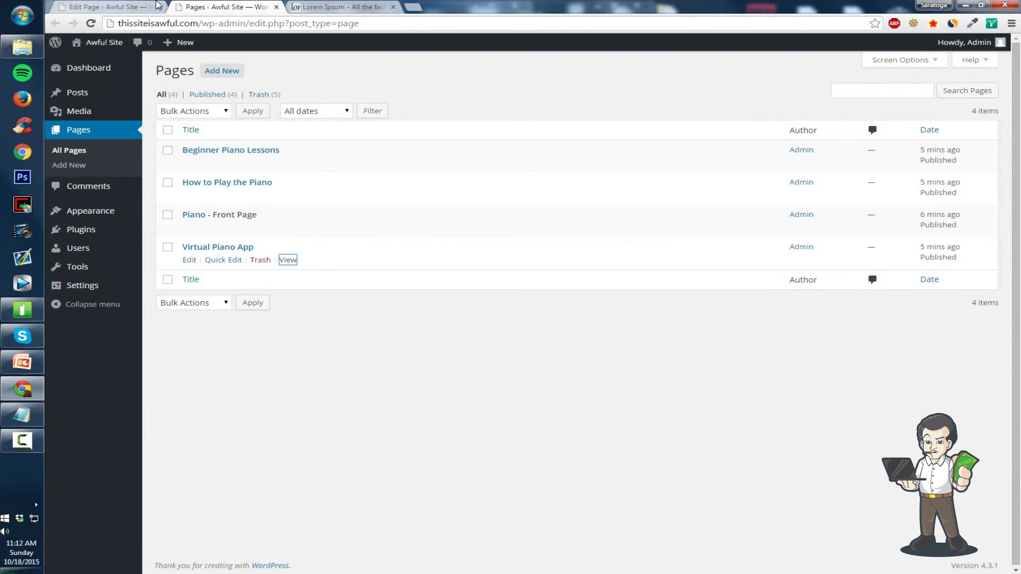
pyautogui.click(156, 5)
pyautogui.scroll(-5, 447, 338)
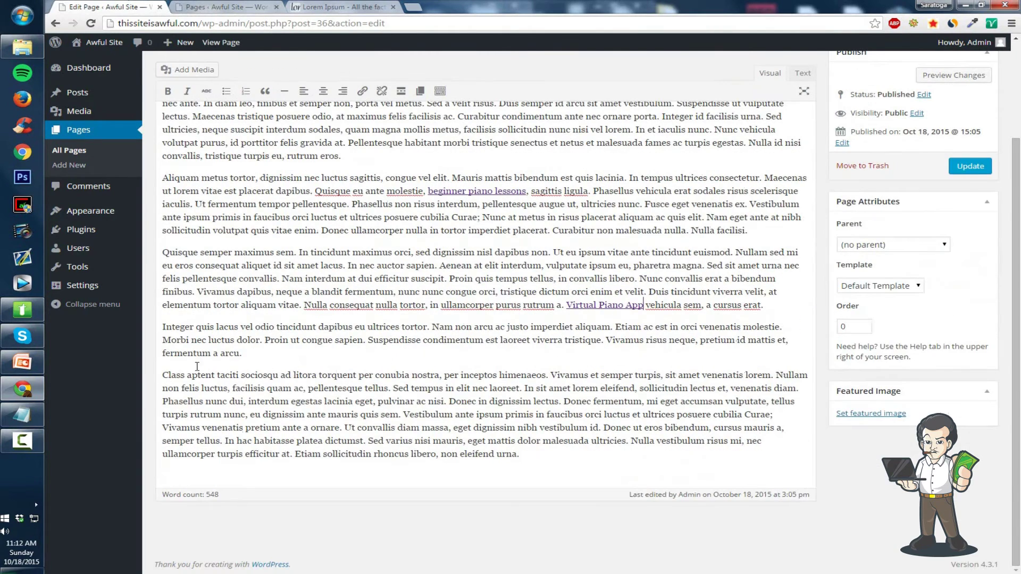
pyautogui.click(267, 353)
pyautogui.press('Return')
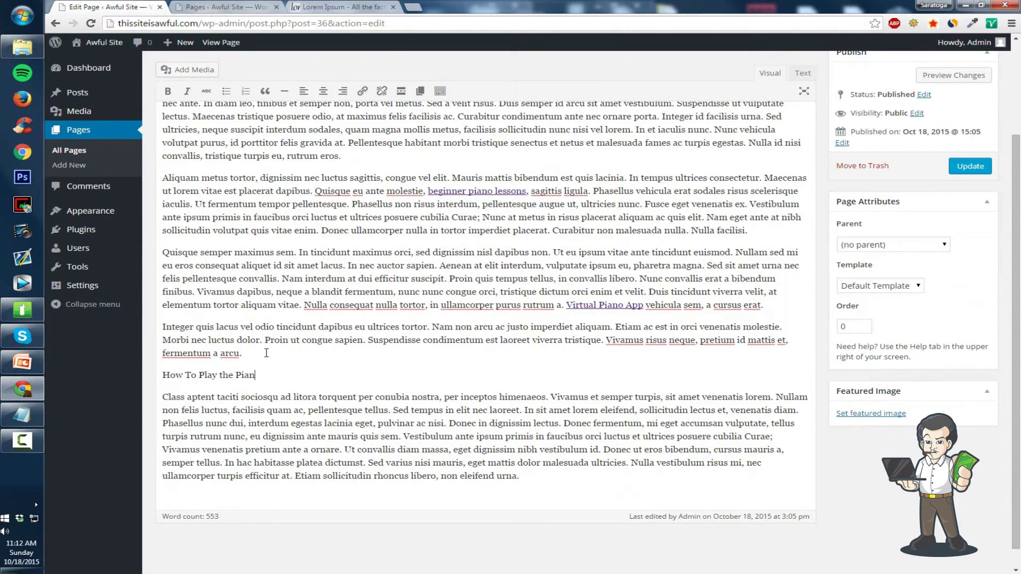
pyautogui.moveTo(360, 397); pyautogui.dragTo(99, 394)
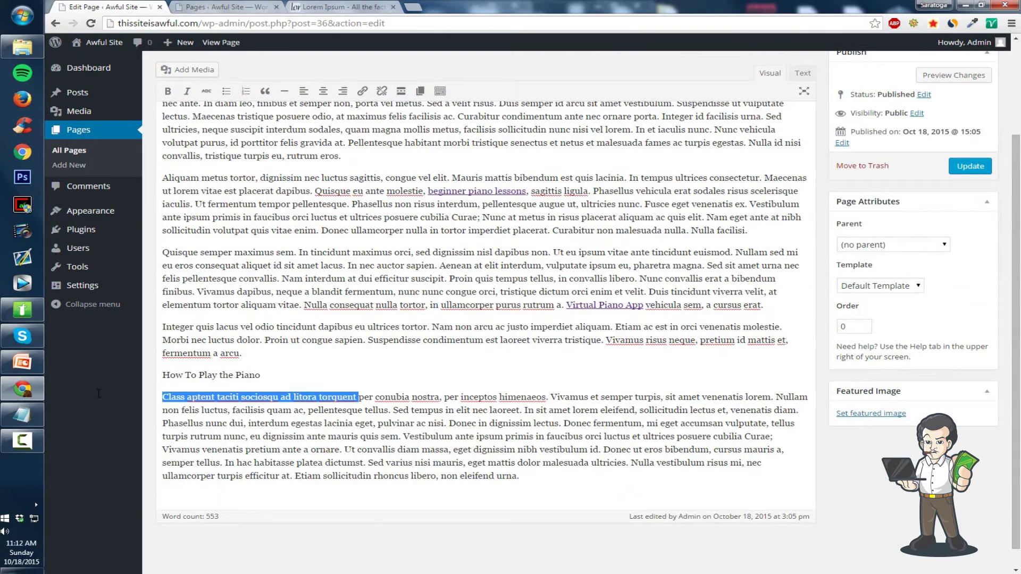
pyautogui.write('Learning')
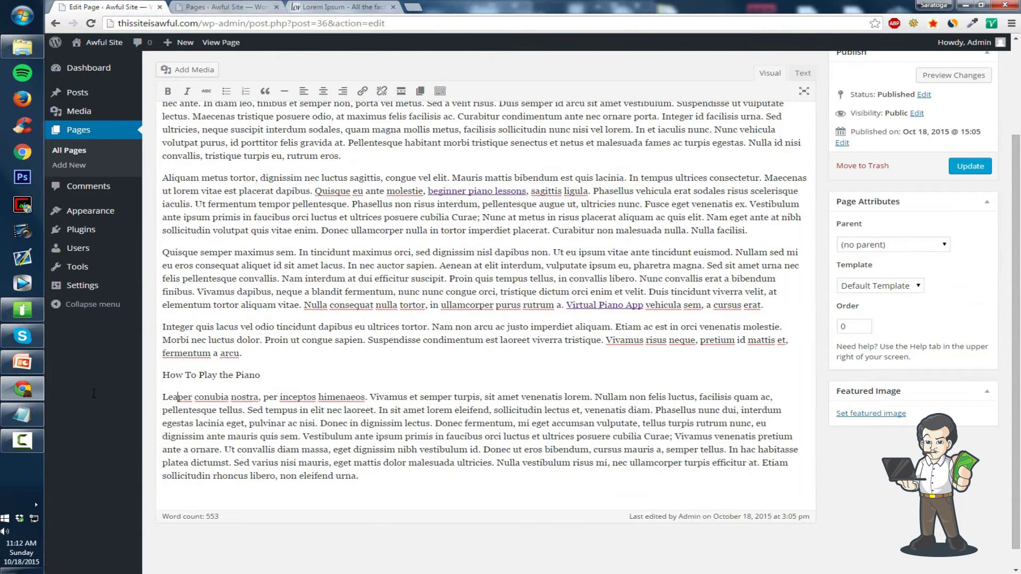
pyautogui.write(' how to play the pia')
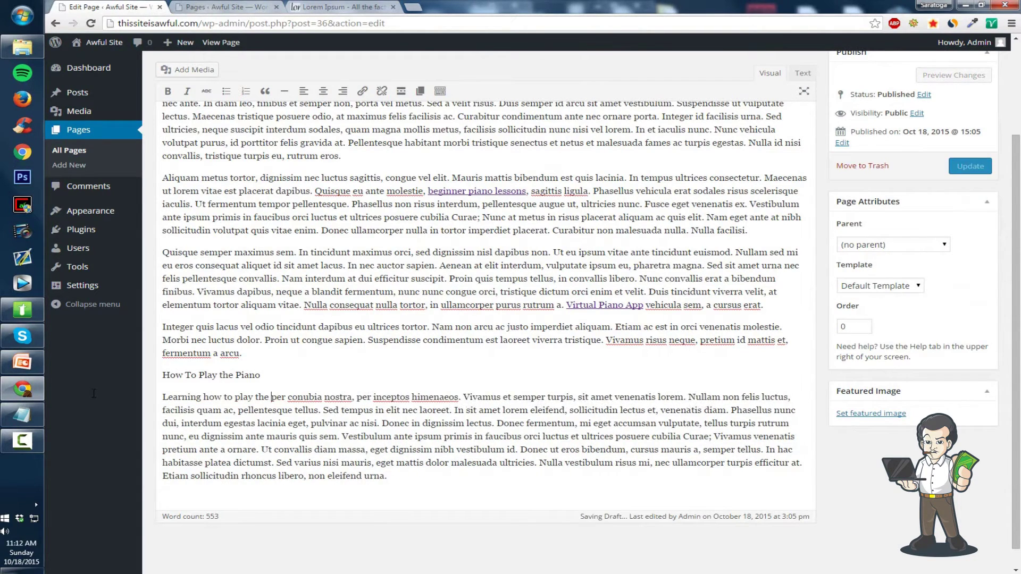
pyautogui.write('no yadaada')
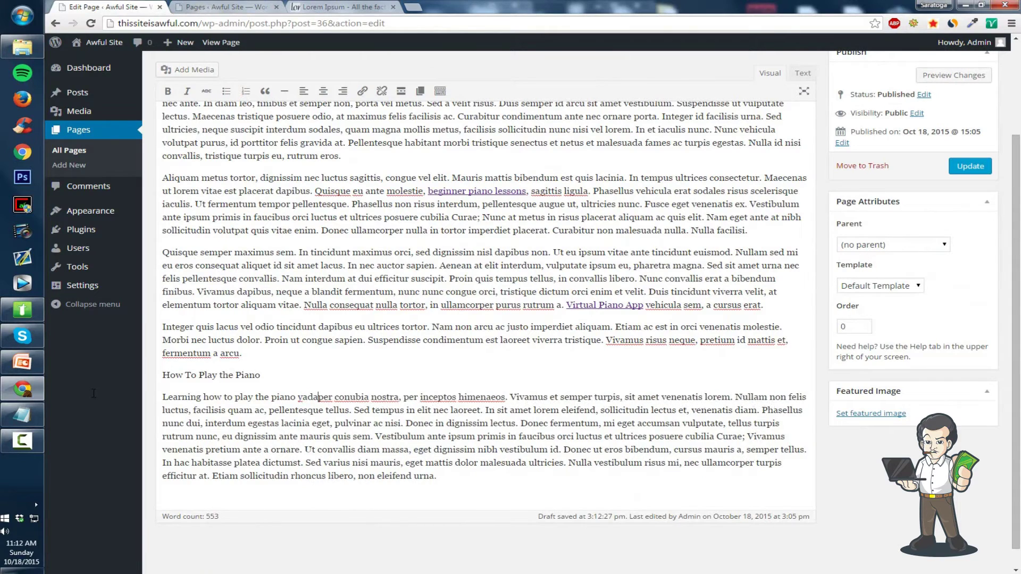
# - Link "how to play the piano" in the last paragraph to the How to Play the Piano page's address and update the Piano page
pyautogui.moveTo(201, 397)
pyautogui.mouseDown()
pyautogui.moveTo(337, 410)
pyautogui.moveTo(208, 396)
pyautogui.mouseUp()
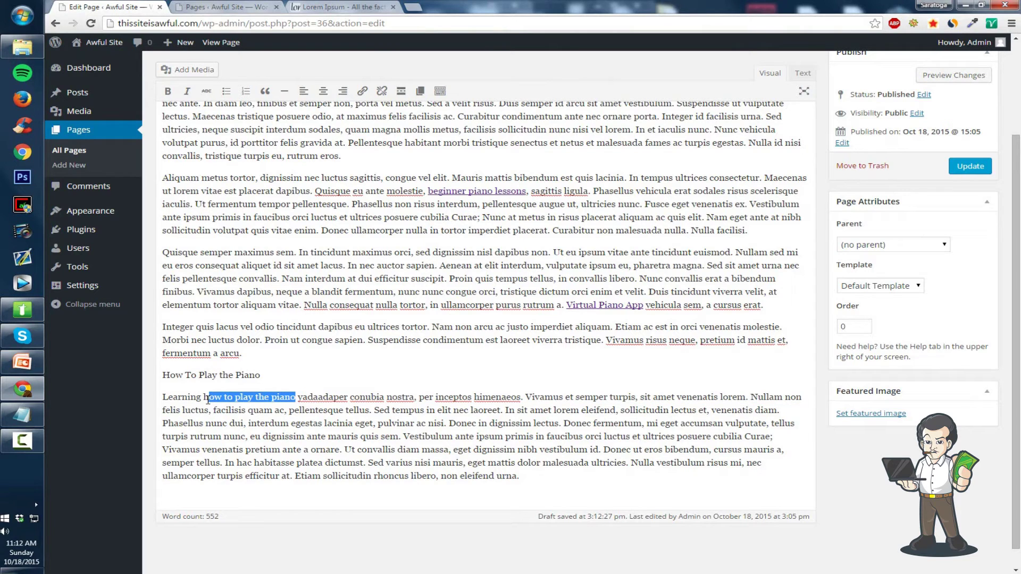
pyautogui.click(251, 6)
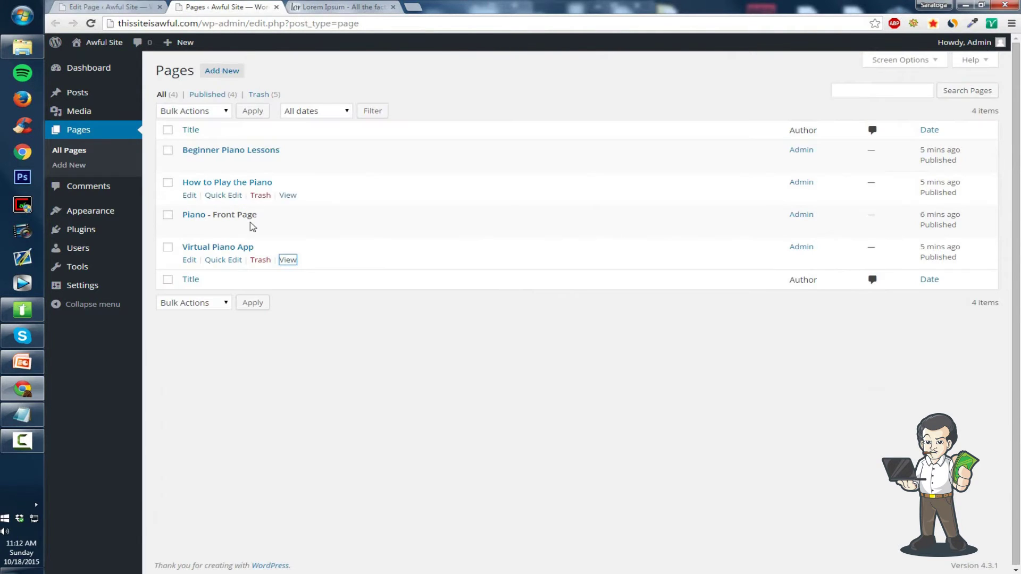
pyautogui.rightClick(285, 196)
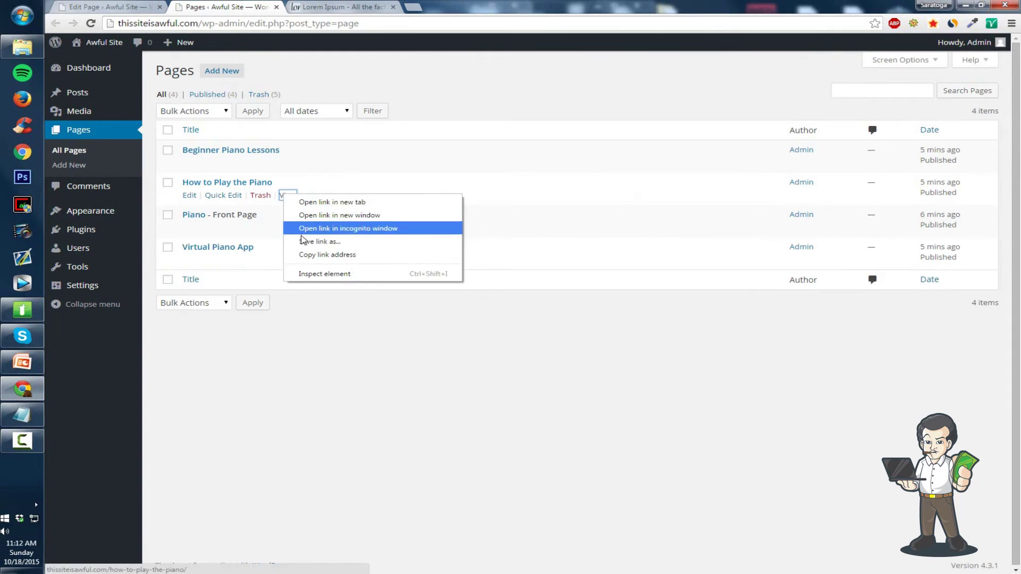
pyautogui.click(313, 254)
pyautogui.click(160, 8)
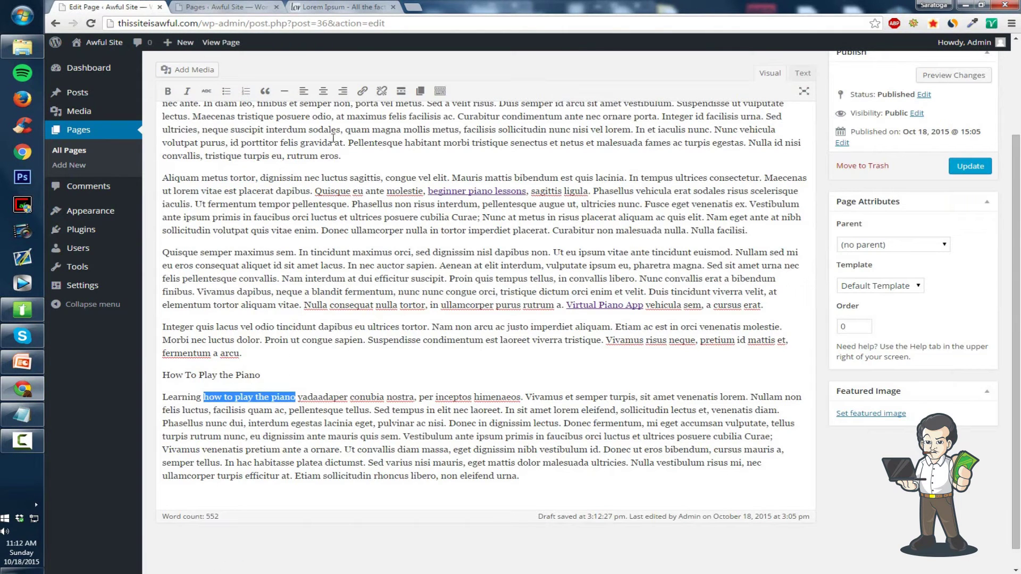
pyautogui.click(362, 91)
pyautogui.hotkey('ctrl', 'v')
pyautogui.click(664, 356)
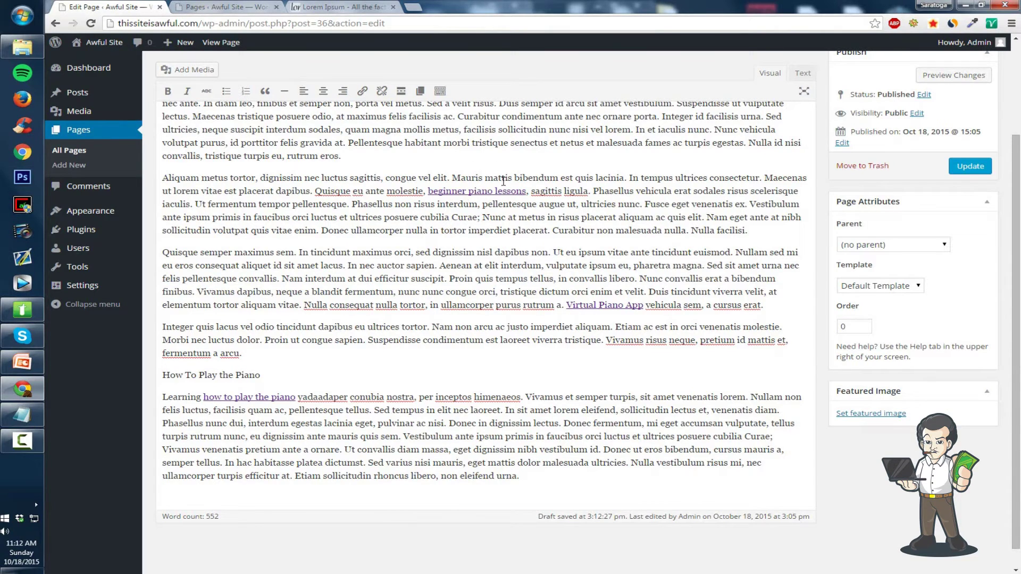
pyautogui.click(970, 165)
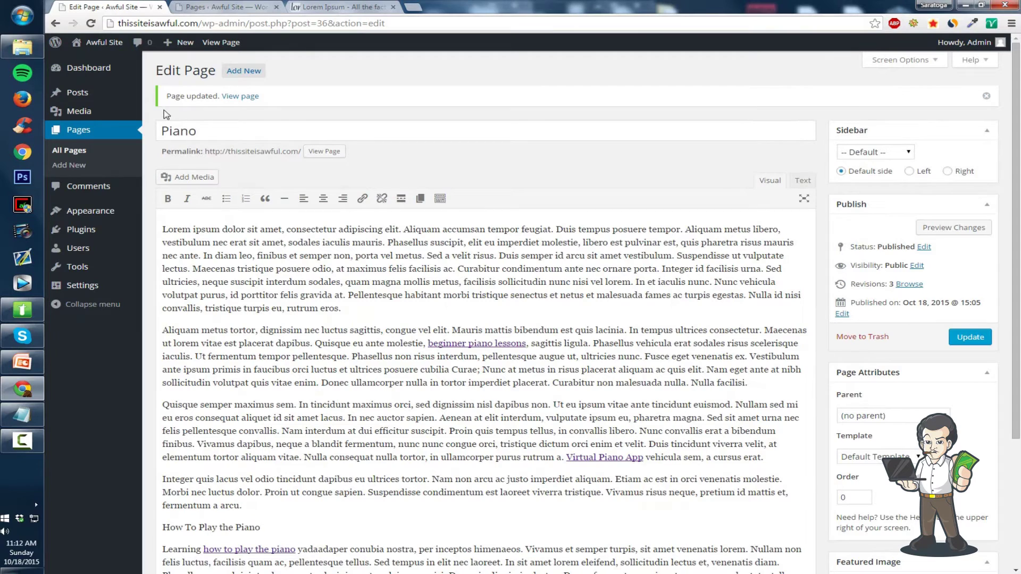
# - Search the installed plugins for "widgets on pages"
pyautogui.moveTo(74, 207)
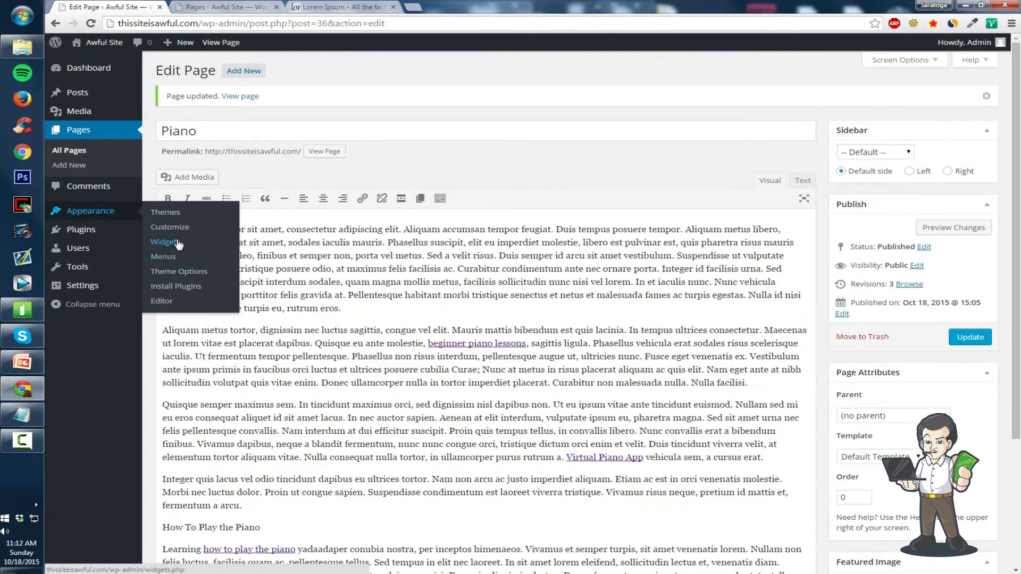
pyautogui.click(147, 233)
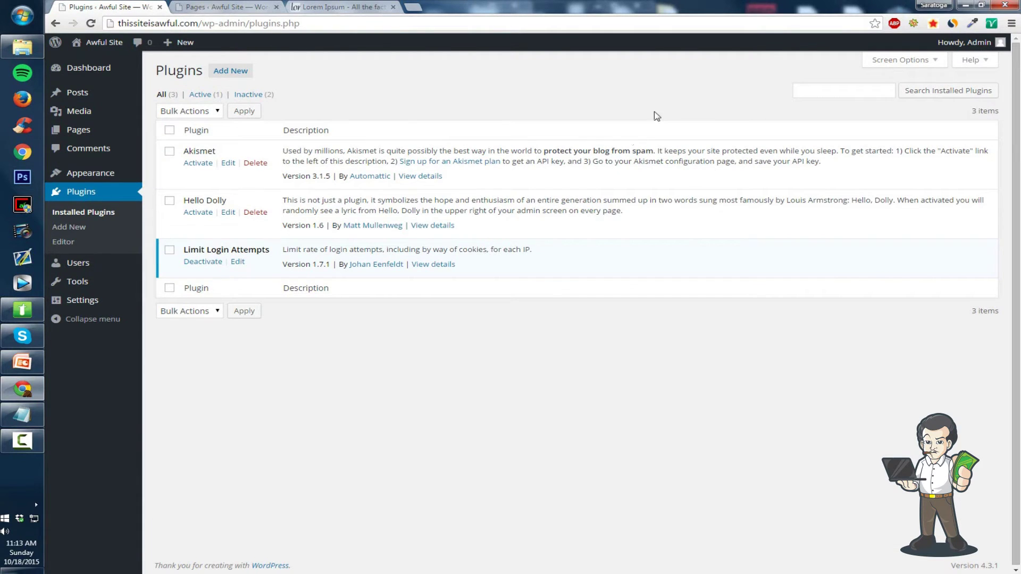
pyautogui.click(817, 98)
pyautogui.write('widet')
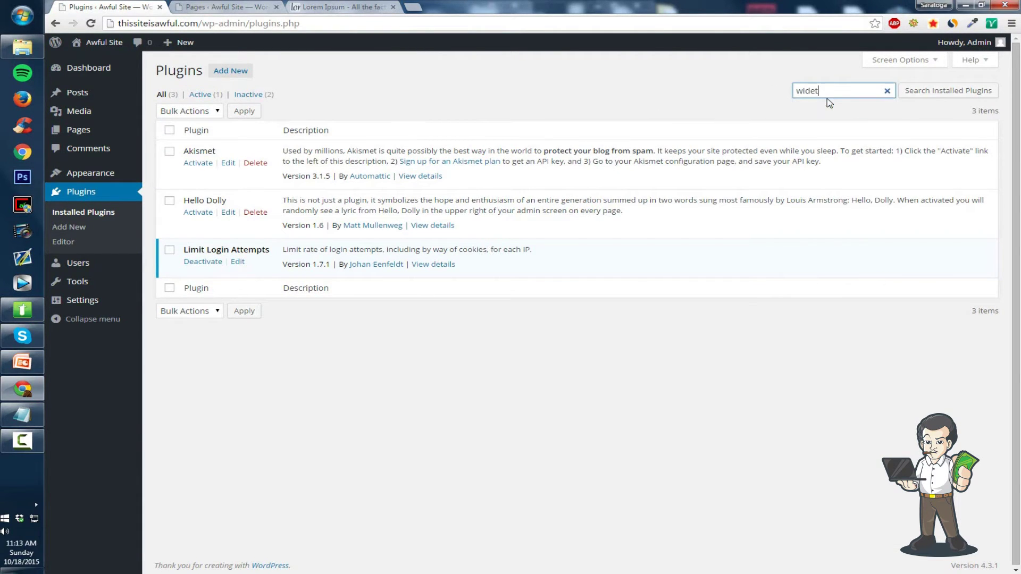
pyautogui.press('BackSpace')
pyautogui.press('BackSpace')
pyautogui.write('gets on')
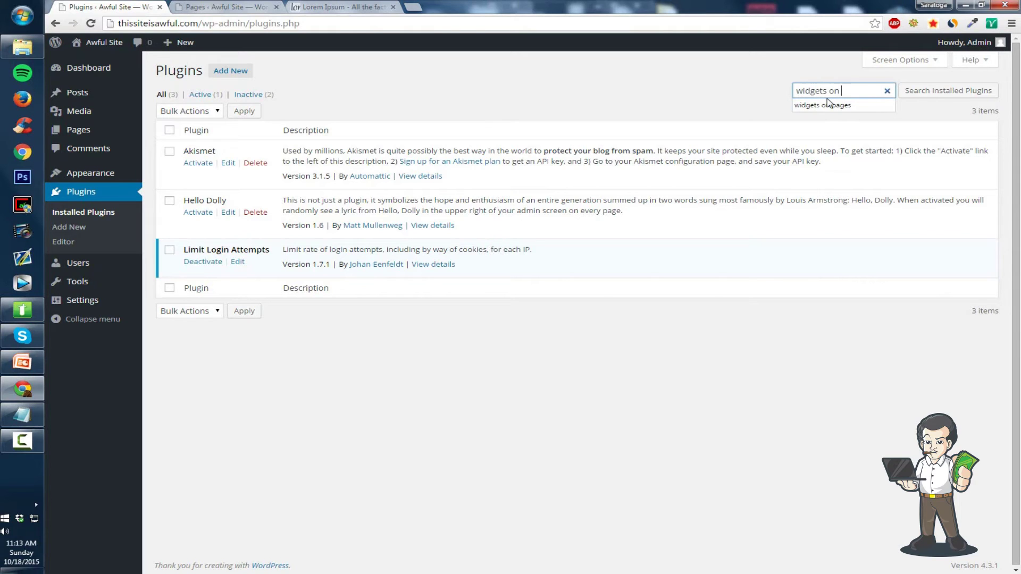
pyautogui.click(827, 105)
pyautogui.press('Return')
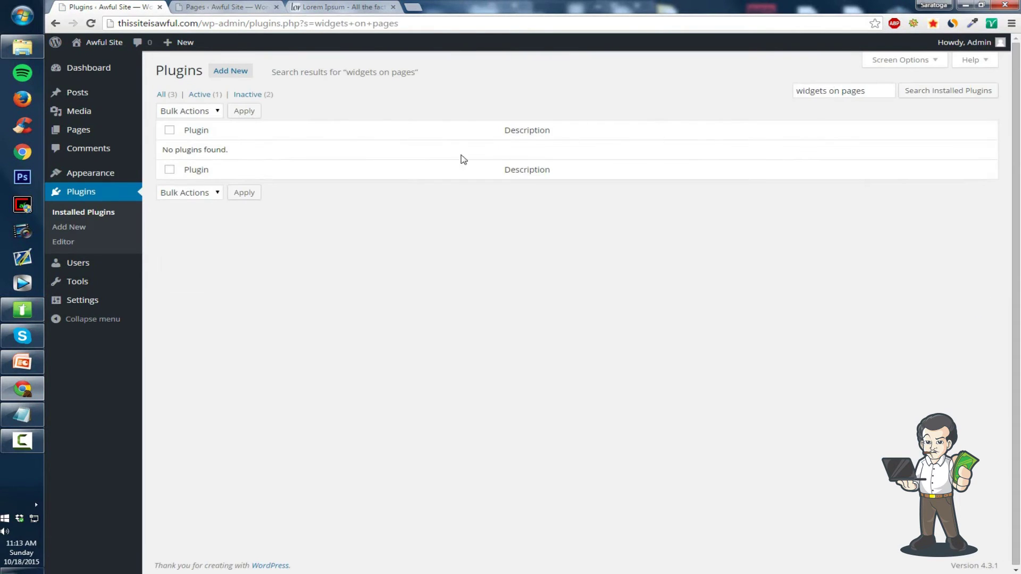
# - Find the Widgets on Pages plugin by searching new plugins for "widgets on pages", then install and activate it
pyautogui.click(230, 71)
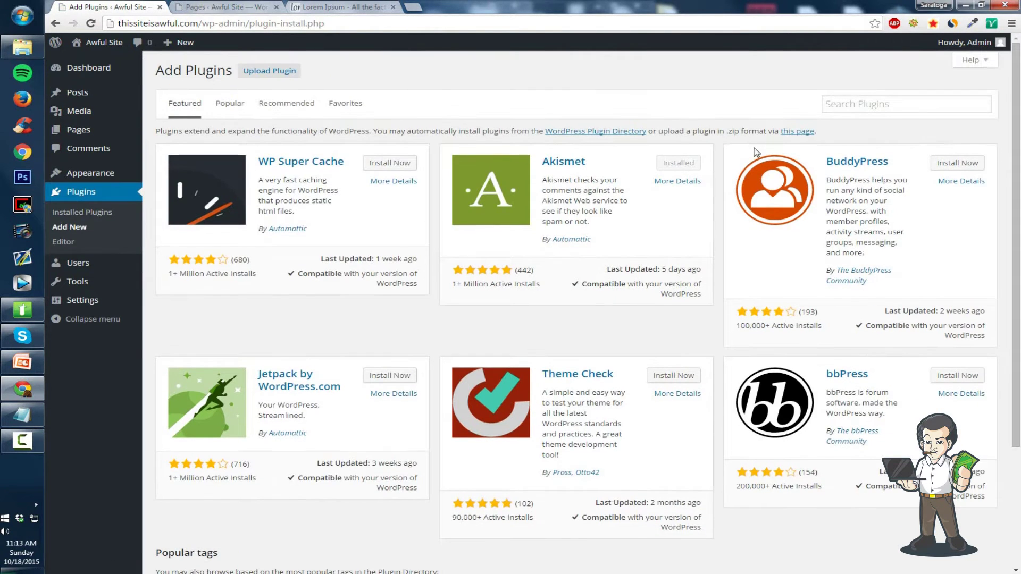
pyautogui.click(849, 105)
pyautogui.write('wide')
pyautogui.write('et')
pyautogui.press('Down')
pyautogui.press('Return')
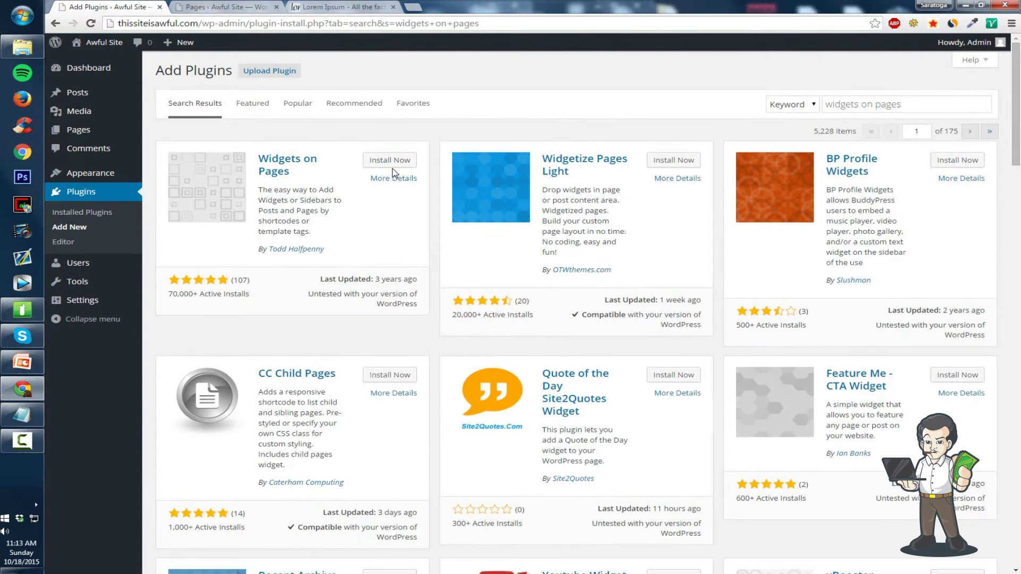
pyautogui.click(391, 161)
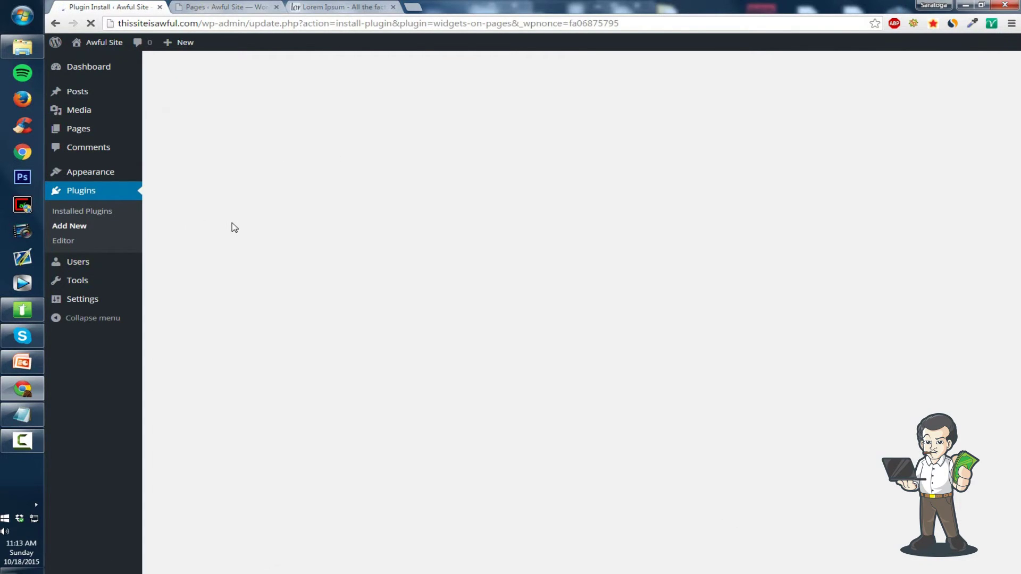
pyautogui.click(182, 164)
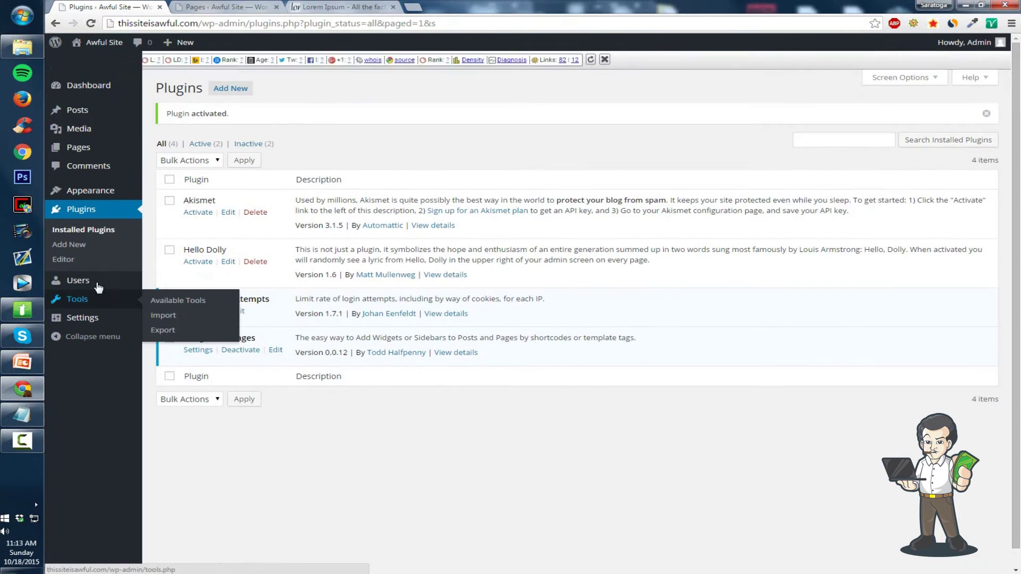
# - Open the Widgets on Pages settings and clear the name of WoP sidebar 1
pyautogui.moveTo(95, 300)
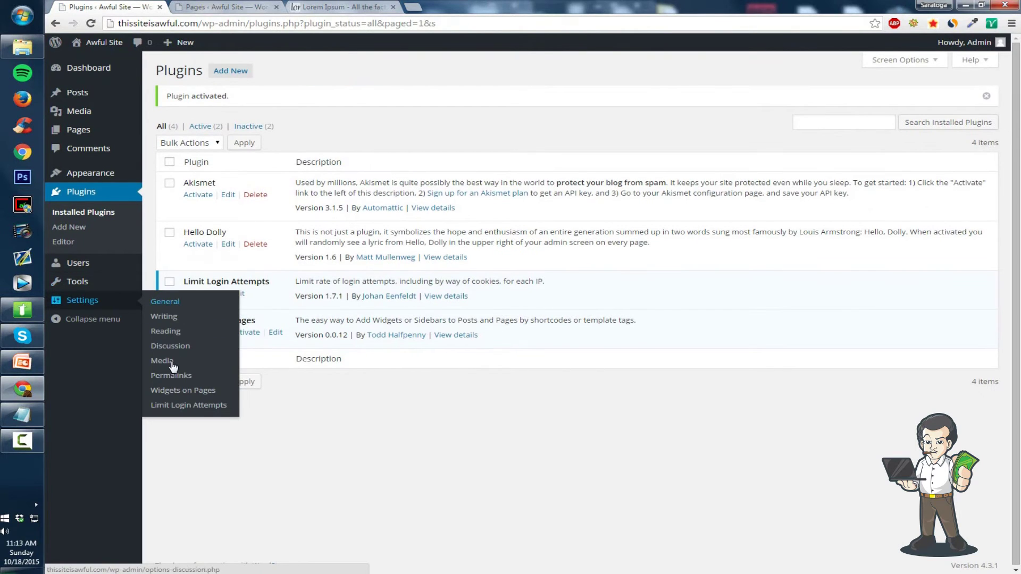
pyautogui.click(177, 391)
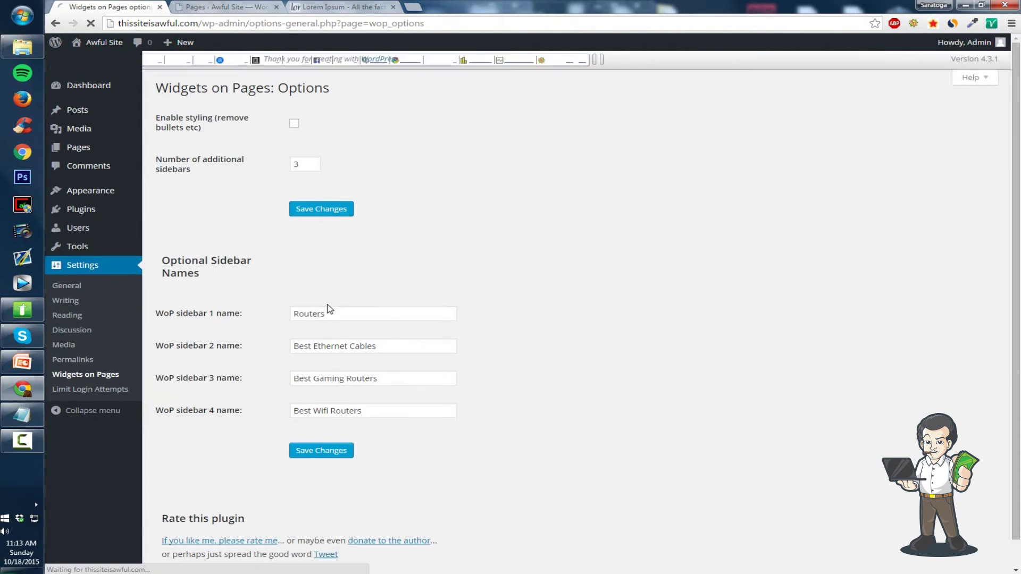
pyautogui.moveTo(367, 297); pyautogui.dragTo(192, 277)
pyautogui.press('BackSpace')
# - Try 1 and 5 as the number of additional sidebars and set it back to 3
pyautogui.click(306, 147)
pyautogui.press('BackSpace')
pyautogui.write('1')
pyautogui.press('BackSpace')
pyautogui.write('3')
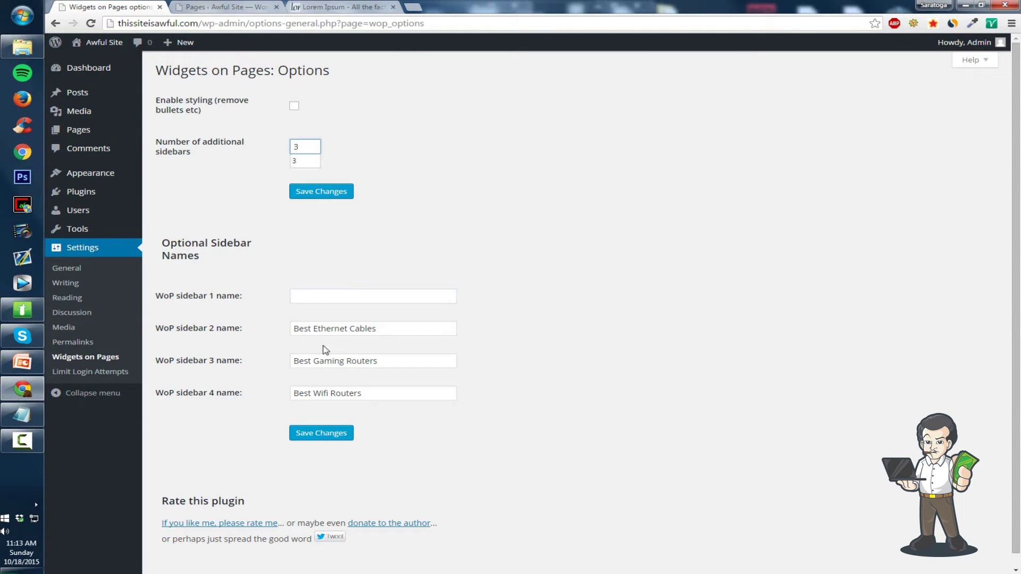
pyautogui.moveTo(301, 147); pyautogui.dragTo(236, 151)
pyautogui.press('BackSpace')
pyautogui.write('5')
pyautogui.press('BackSpace')
pyautogui.write('3')
pyautogui.click(406, 392)
# - Name WoP sidebar 1 "Piano"
pyautogui.click(389, 296)
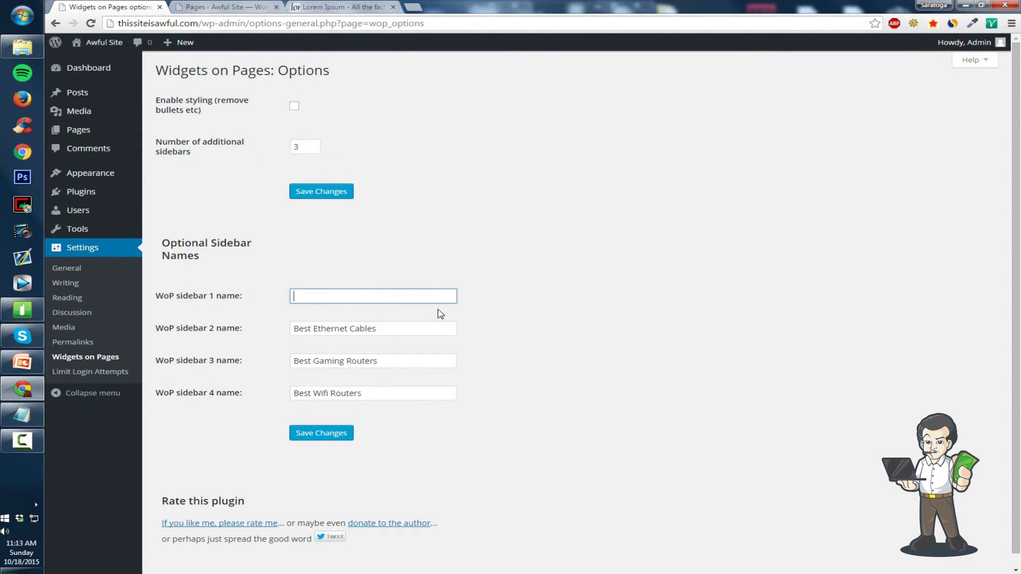
pyautogui.press('BackSpace')
pyautogui.write('Piano')
# - Copy "Beginner Piano Lessons" from the Notepad outline and use it as the name of WoP sidebar 2
pyautogui.click(32, 413)
pyautogui.click(33, 414)
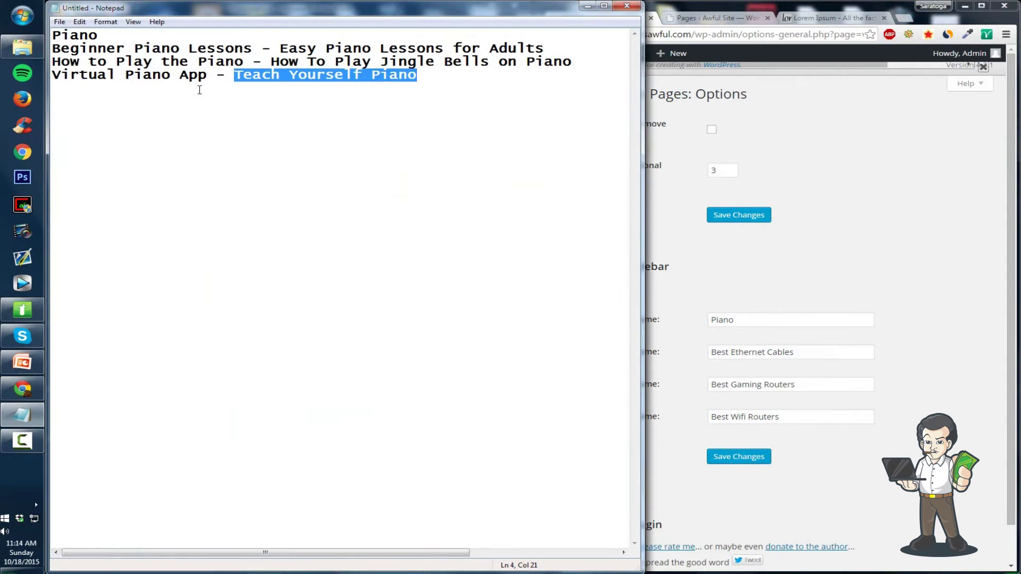
pyautogui.moveTo(252, 48); pyautogui.dragTo(52, 48)
pyautogui.hotkey('ctrl', 'c')
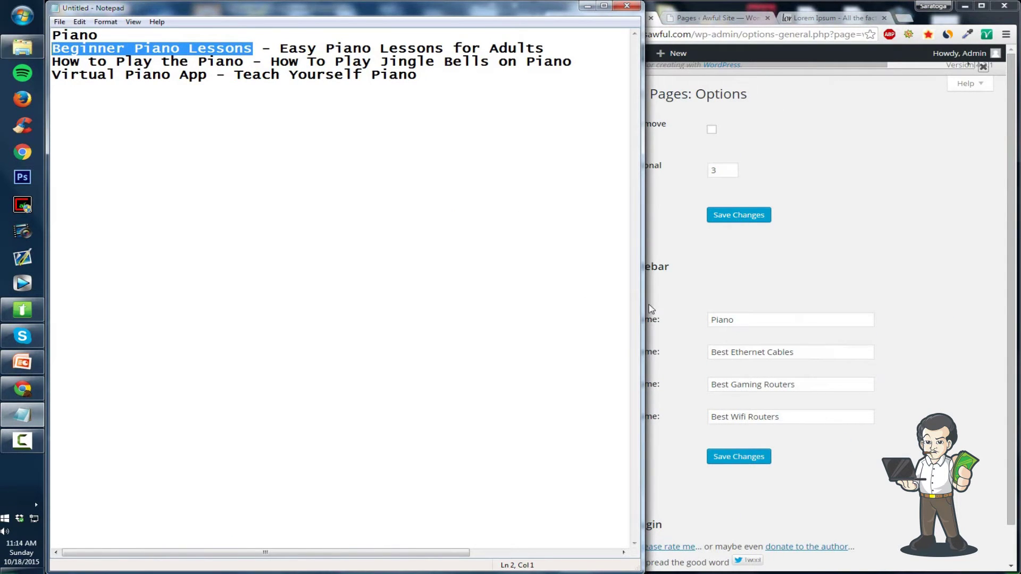
pyautogui.click(788, 354)
pyautogui.tripleClick(788, 354)
pyautogui.hotkey('ctrl', 'v')
# - Copy "How to Play the Piano" from the outline and use it as the name of WoP sidebar 3
pyautogui.moveTo(244, 62); pyautogui.dragTo(52, 61)
pyautogui.hotkey('ctrl', 'c')
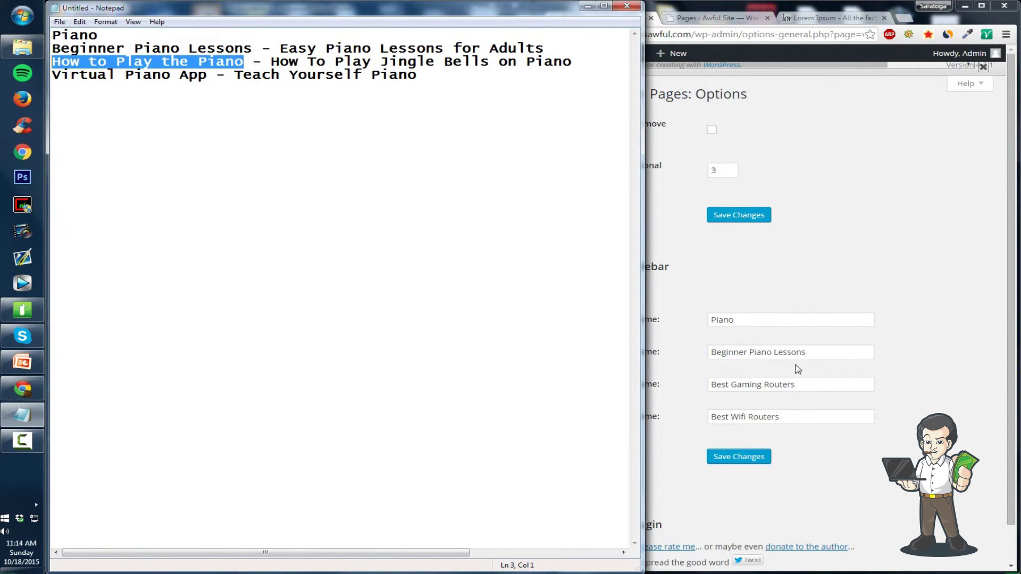
pyautogui.click(820, 385)
pyautogui.tripleClick(821, 385)
pyautogui.hotkey('ctrl', 'v')
# - Name WoP sidebar 4 "Virtual Piano App" from the outline and save the plugin options
pyautogui.moveTo(207, 74); pyautogui.dragTo(52, 75)
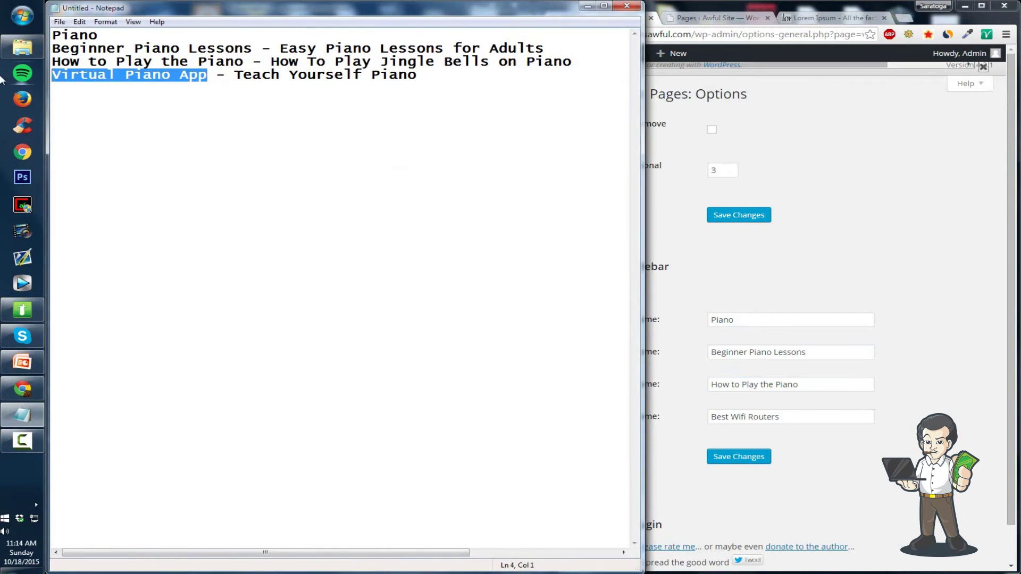
pyautogui.click(781, 418)
pyautogui.tripleClick(781, 417)
pyautogui.write('Virtual Piano App')
pyautogui.click(736, 459)
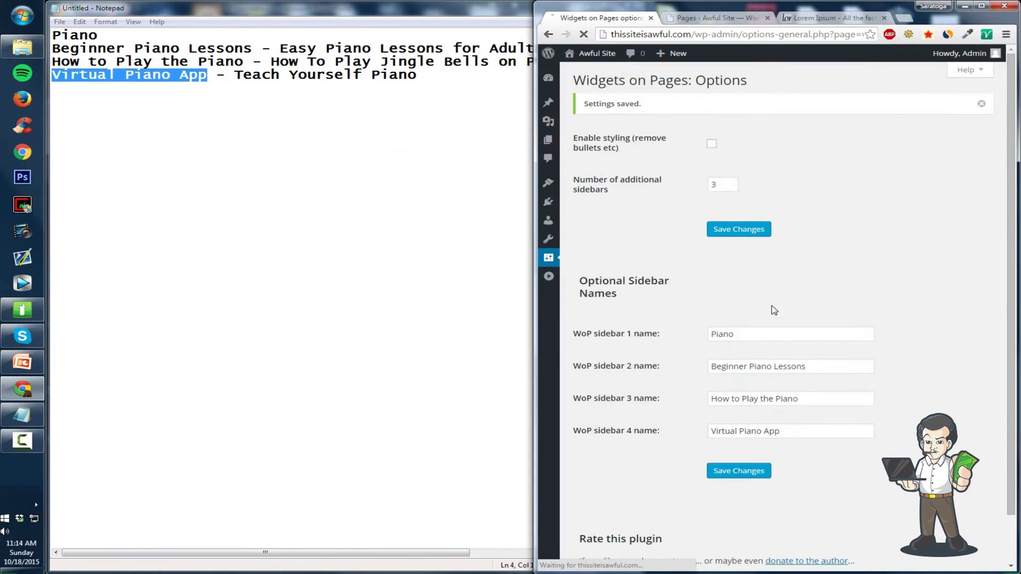
# - Open the Widgets page in a maximized browser window and delete the Best Ethernet Cables widget from the Beginner Piano Lessons sidebar
pyautogui.moveTo(545, 199)
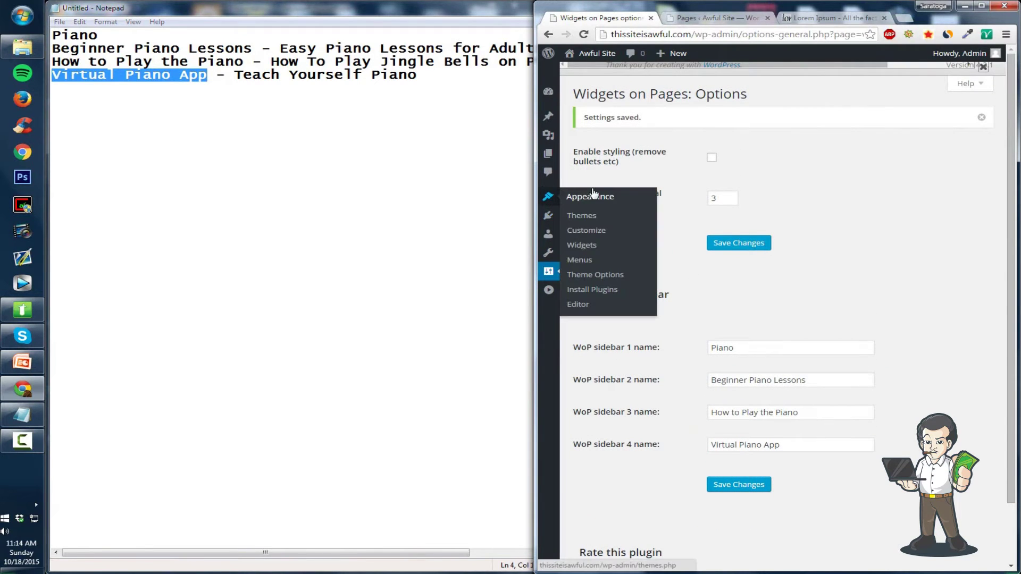
pyautogui.click(583, 247)
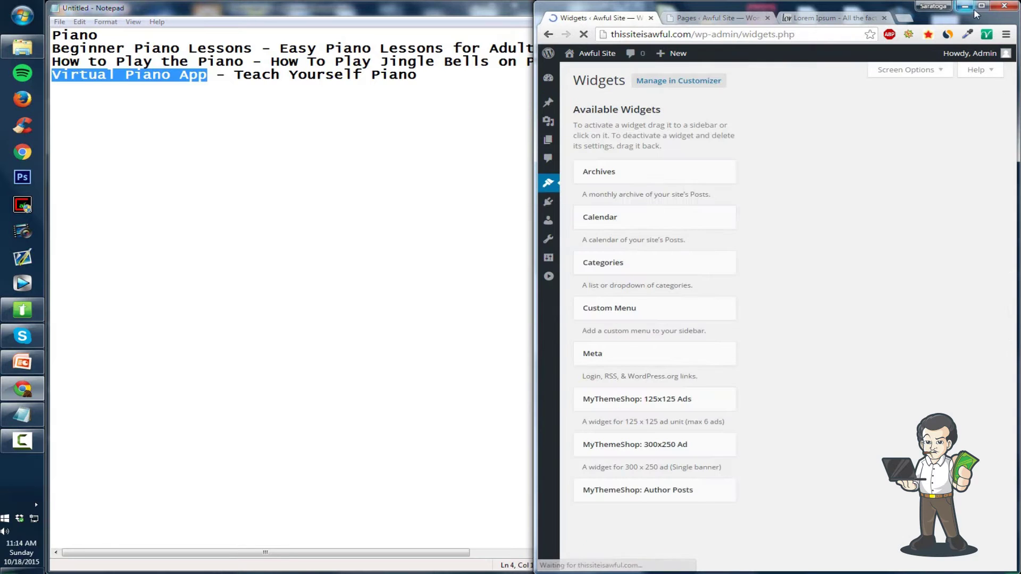
pyautogui.click(976, 6)
pyautogui.click(822, 105)
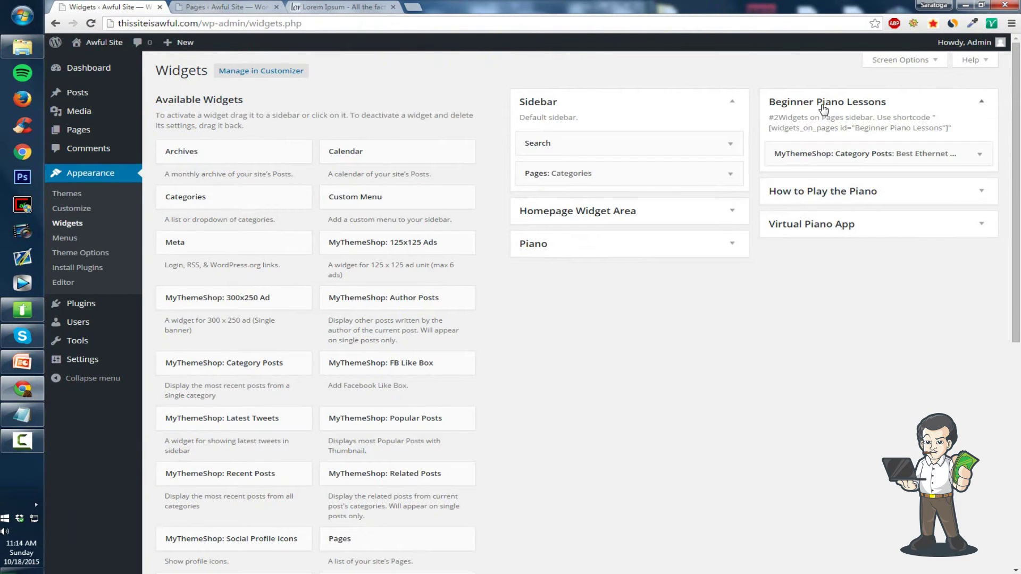
pyautogui.click(870, 153)
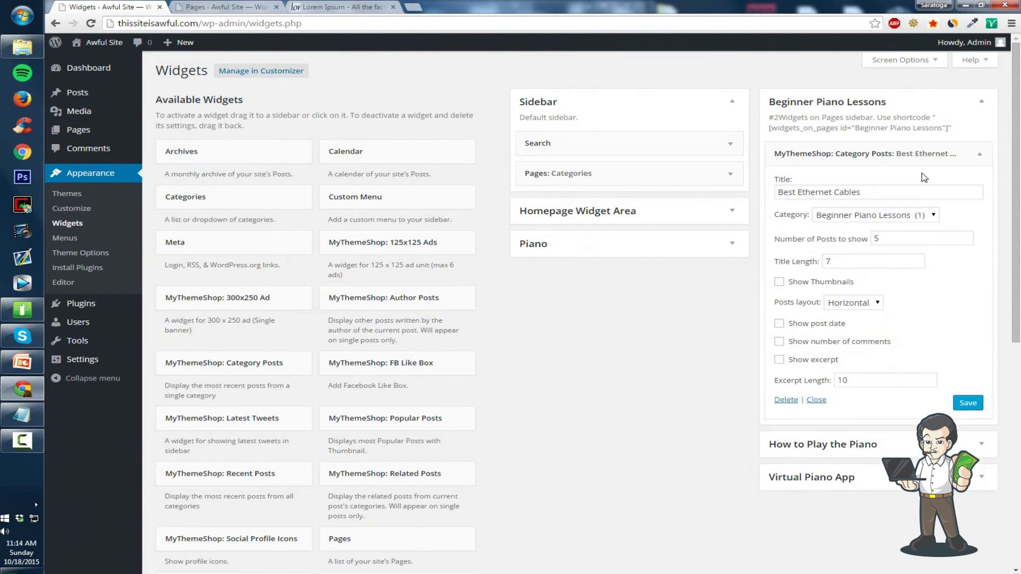
pyautogui.click(785, 399)
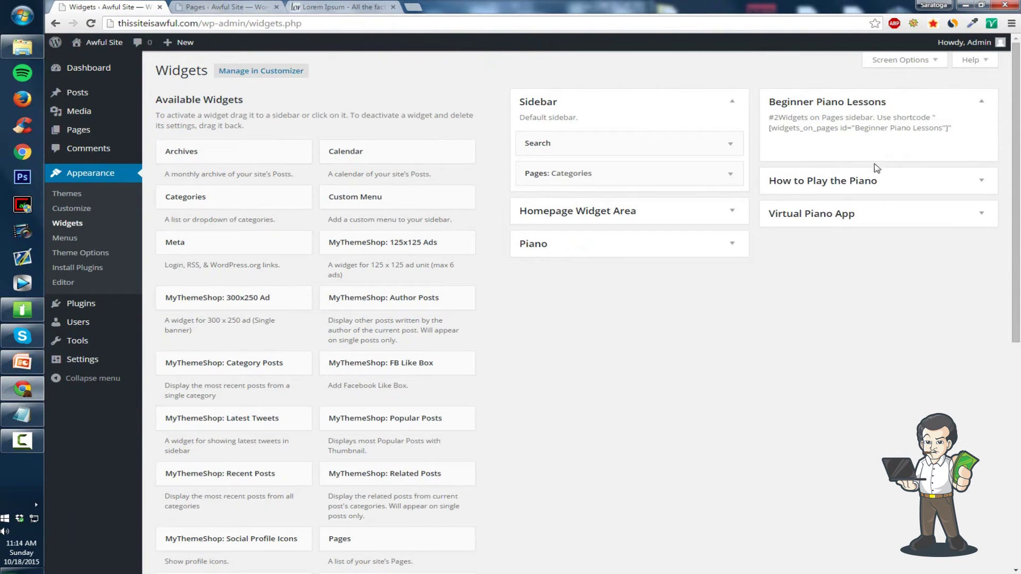
# - Delete the leftover widgets from the How to Play the Piano and Virtual Piano App sidebars
pyautogui.click(855, 182)
pyautogui.click(798, 254)
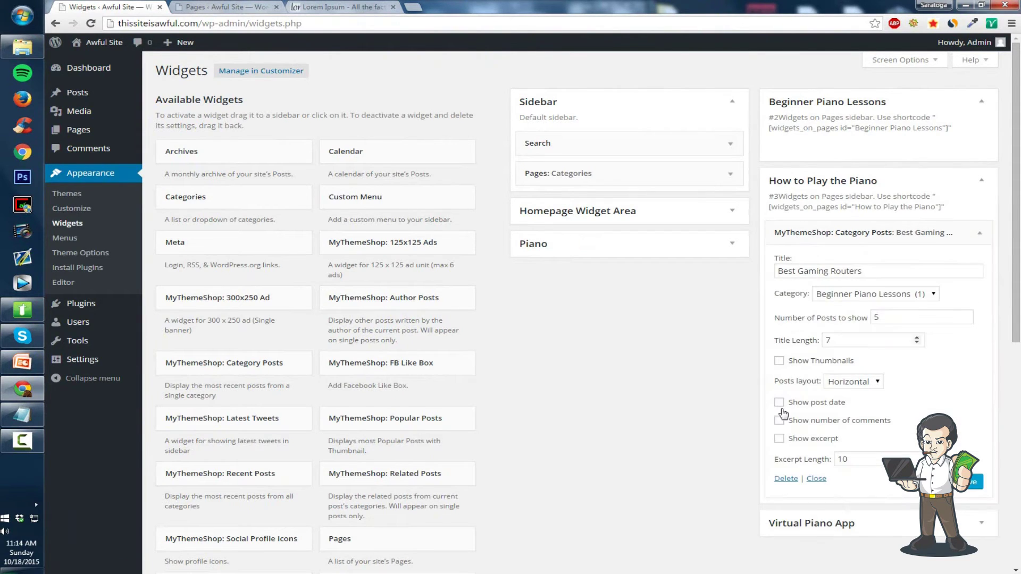
pyautogui.click(785, 478)
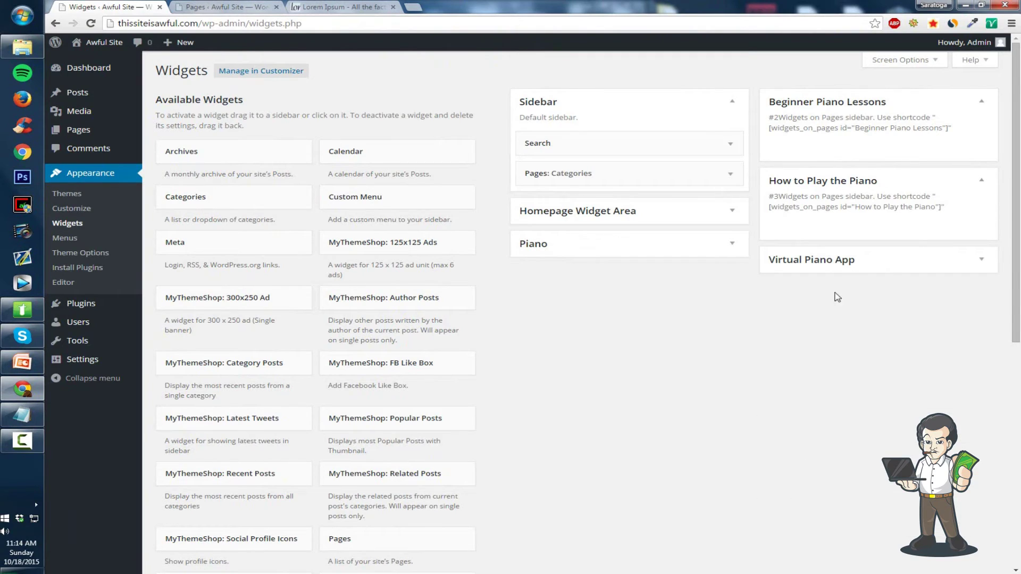
pyautogui.click(836, 266)
pyautogui.click(795, 313)
pyautogui.click(786, 557)
# - Review the Pages widget settings in the Piano sidebar and look through the available widgets for one that lists category posts
pyautogui.click(614, 243)
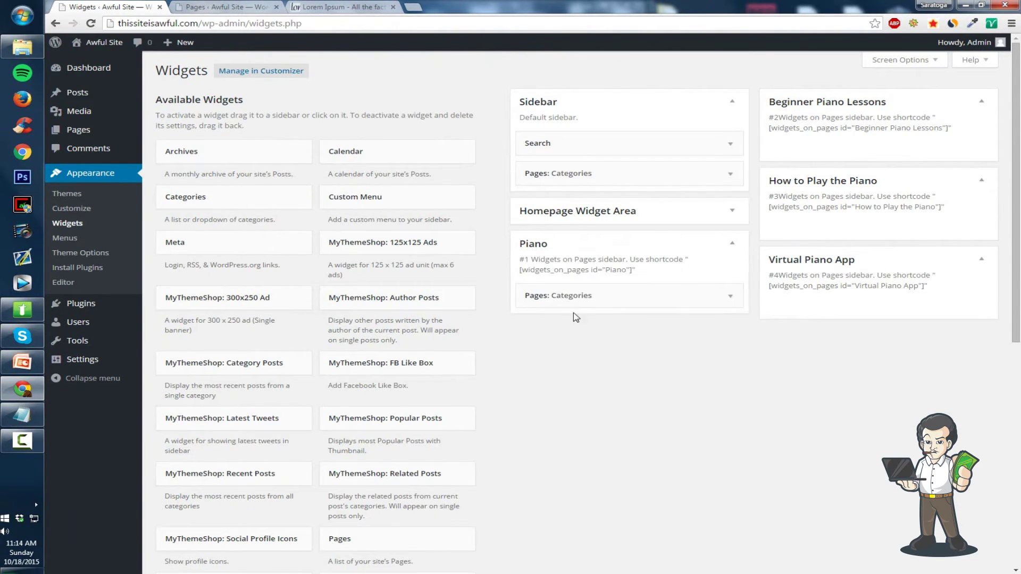
pyautogui.click(609, 299)
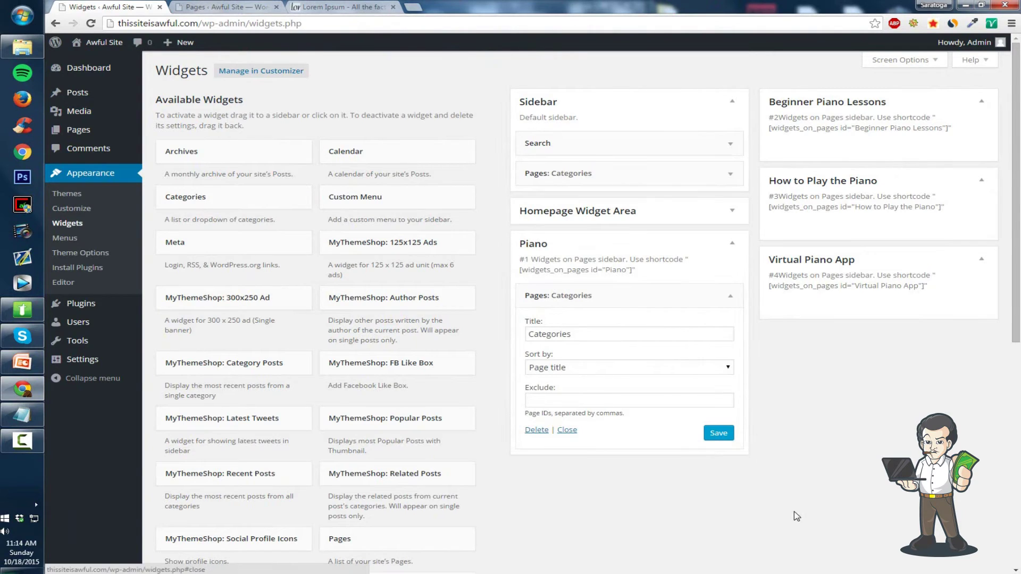
pyautogui.scroll(-5, 764, 476)
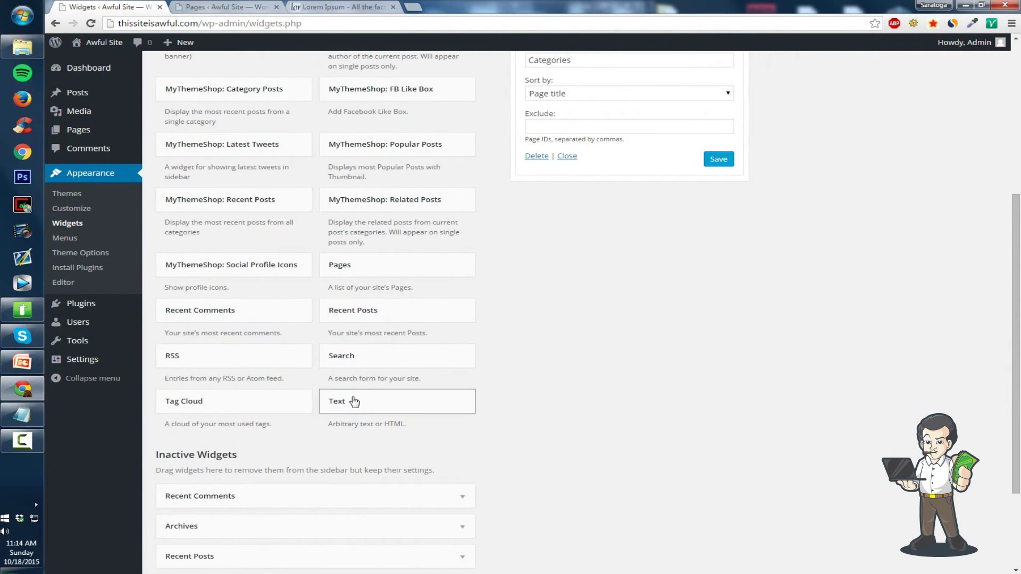
pyautogui.scroll(2, 354, 402)
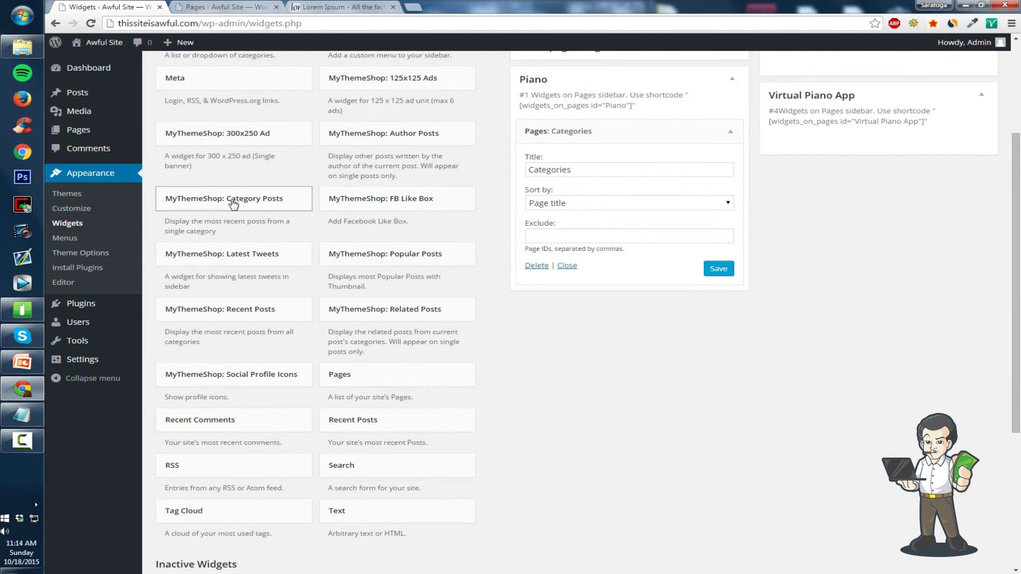
pyautogui.scroll(2, 203, 198)
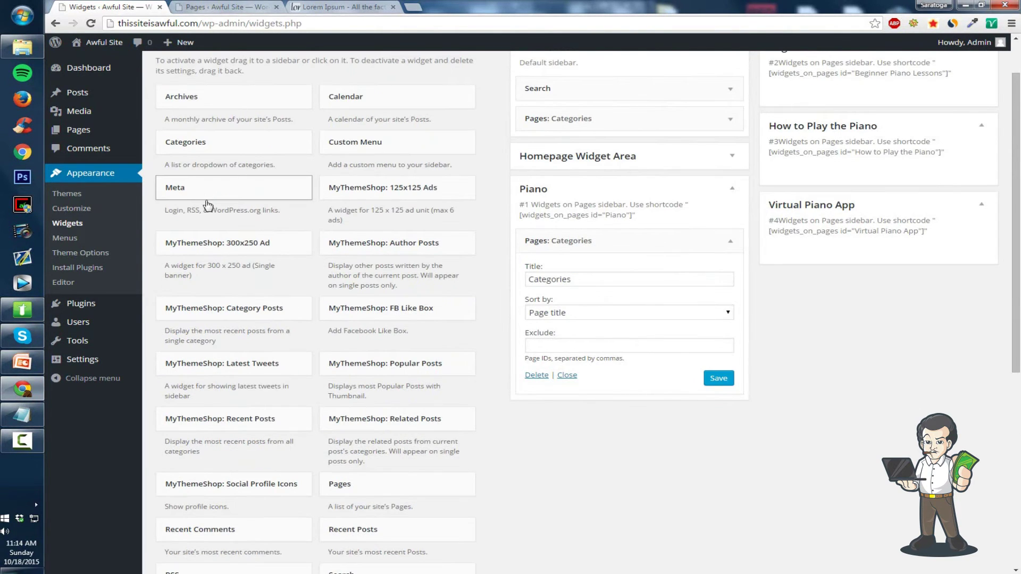
pyautogui.click(224, 141)
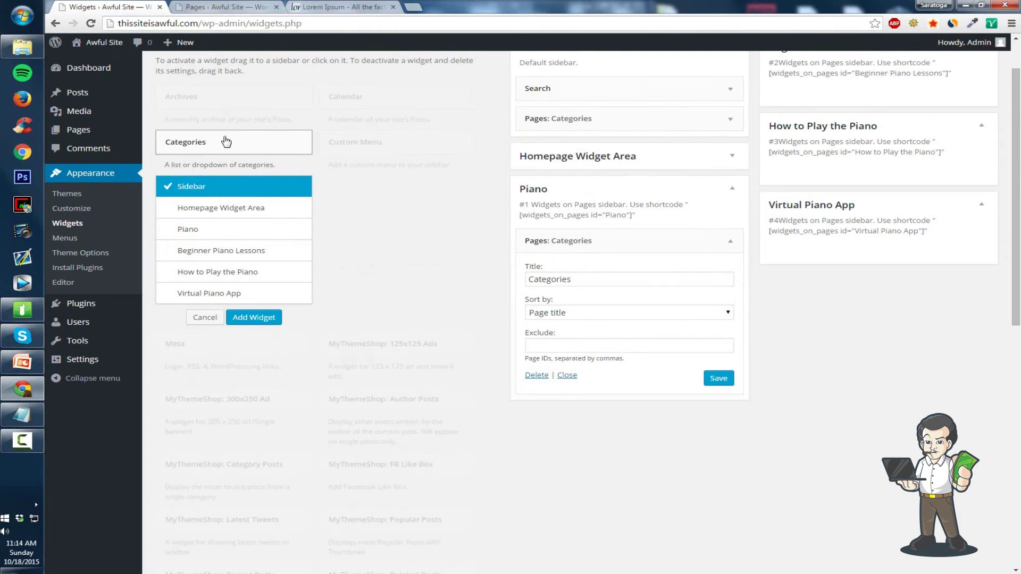
pyautogui.click(229, 145)
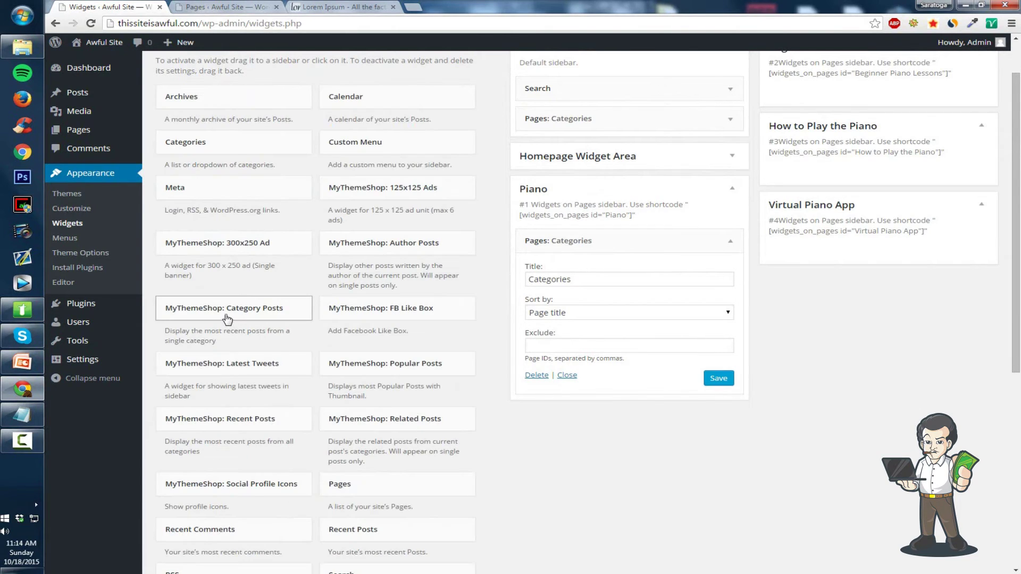
# - Add a MyThemeShop: Category Posts widget to the Beginner Piano Lessons sidebar with Beginner Piano Lessons as its category
pyautogui.moveTo(222, 316); pyautogui.dragTo(869, 212)
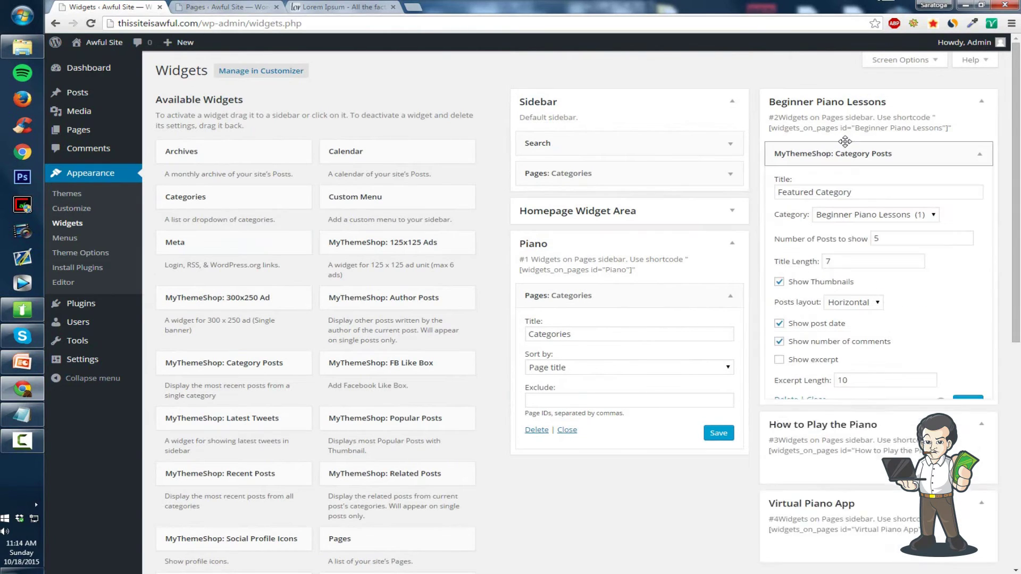
pyautogui.click(870, 214)
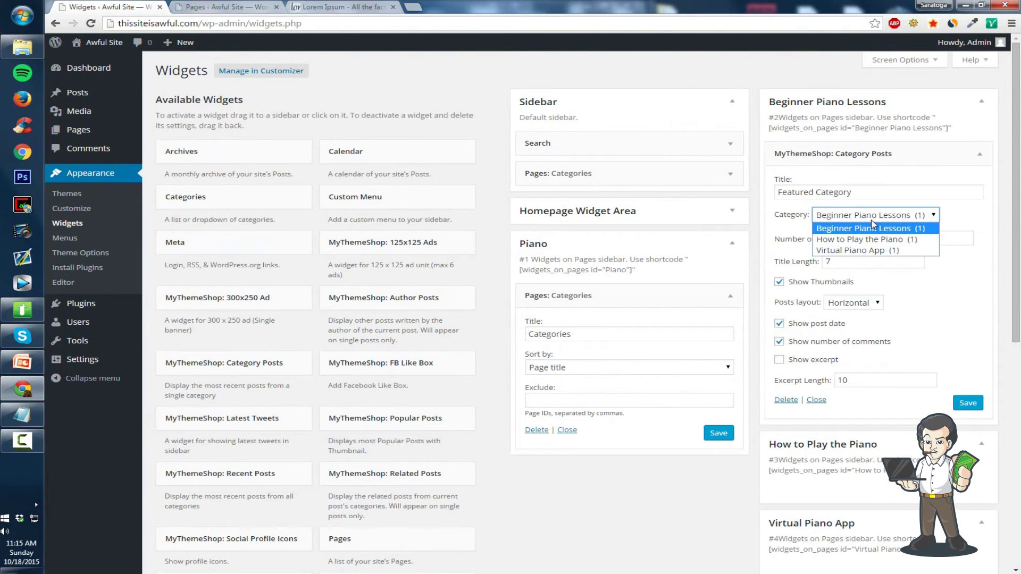
pyautogui.click(872, 228)
pyautogui.click(880, 215)
pyautogui.click(880, 215)
# - Turn off thumbnails, post date and number of comments in the new Category Posts widget
pyautogui.click(814, 284)
pyautogui.click(815, 322)
pyautogui.click(824, 342)
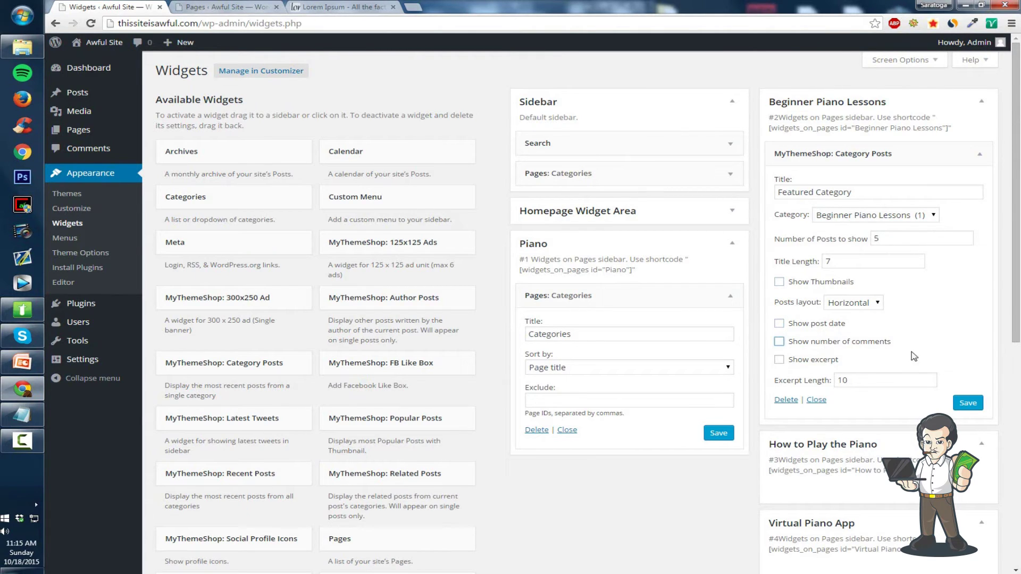
# - Save the Category Posts widget in the Beginner Piano Lessons sidebar and highlight that sidebar's shortcode
pyautogui.click(972, 403)
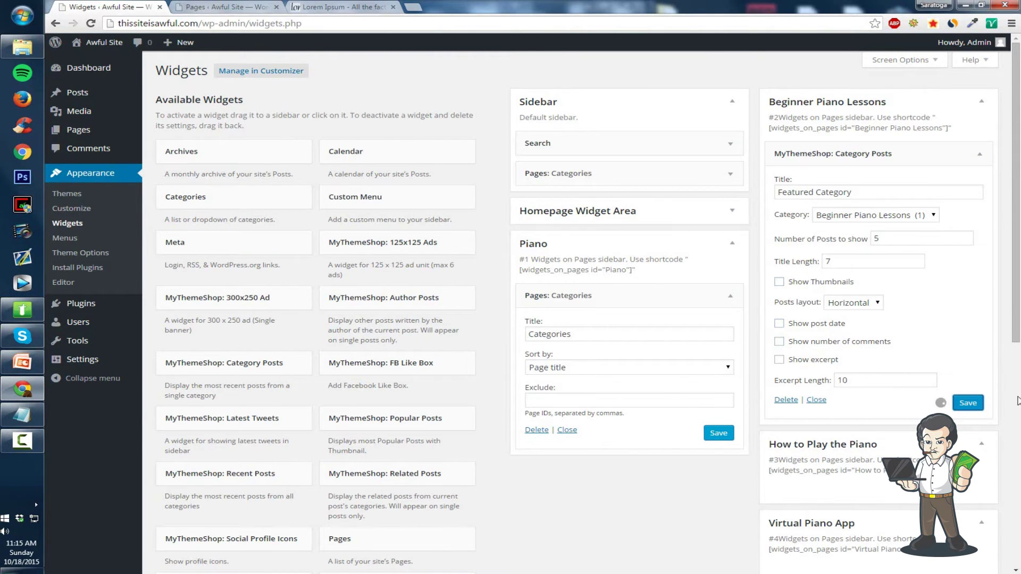
pyautogui.moveTo(966, 135); pyautogui.dragTo(772, 130)
pyautogui.click(800, 131)
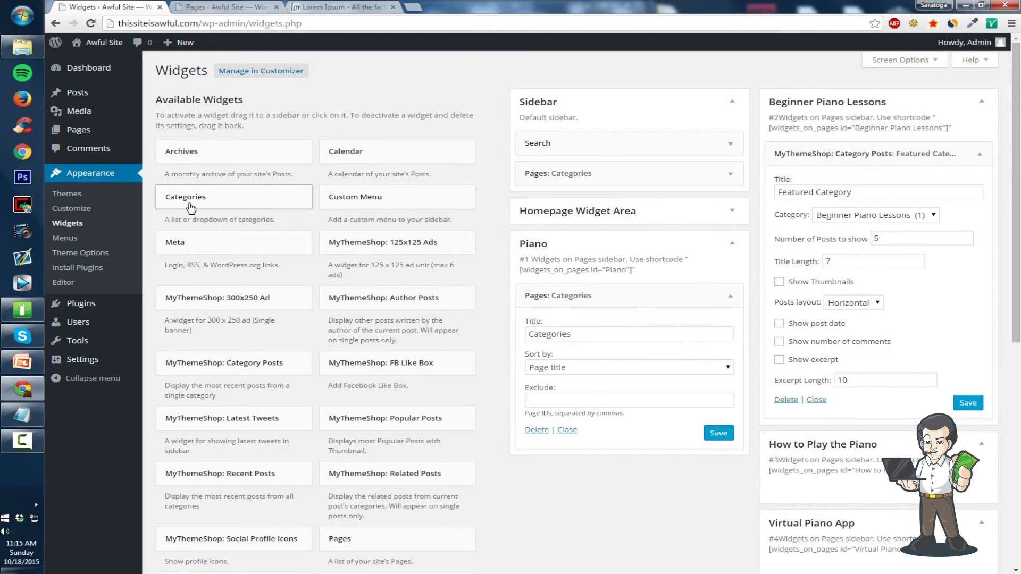
# - Switch to Notepad and write the shortcode [widgets_on_page id="Beginner Piano Lessons"] below the list of categories and posts
pyautogui.click(22, 415)
pyautogui.click(498, 109)
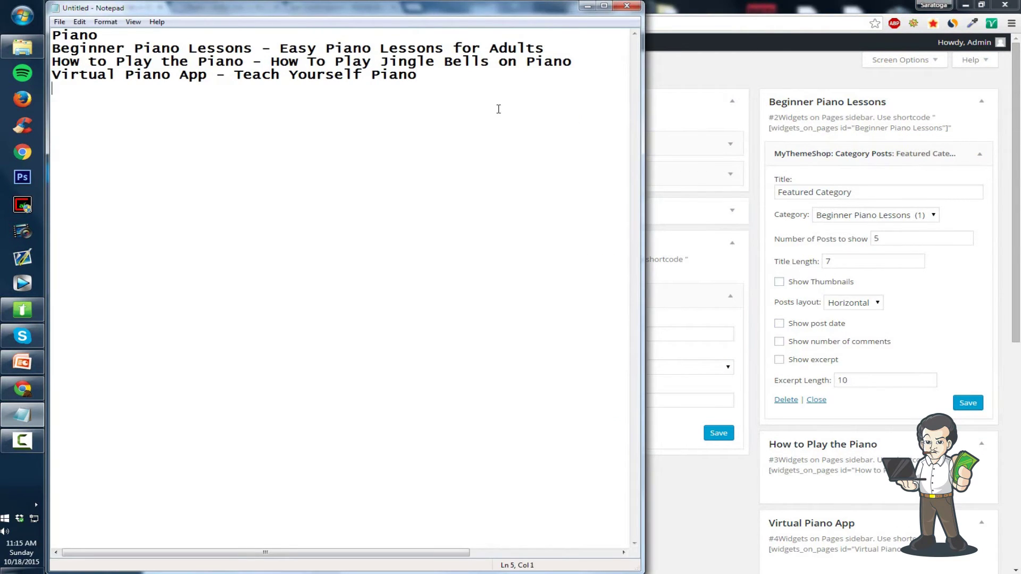
pyautogui.write('[widgets_on_page')
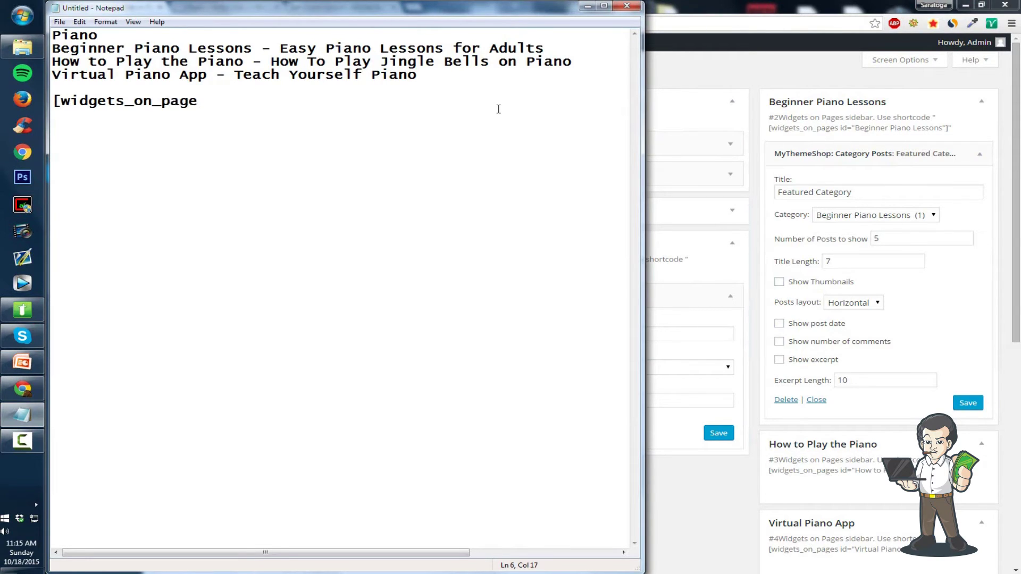
pyautogui.write(' id="Beginner Piano Lessons"')
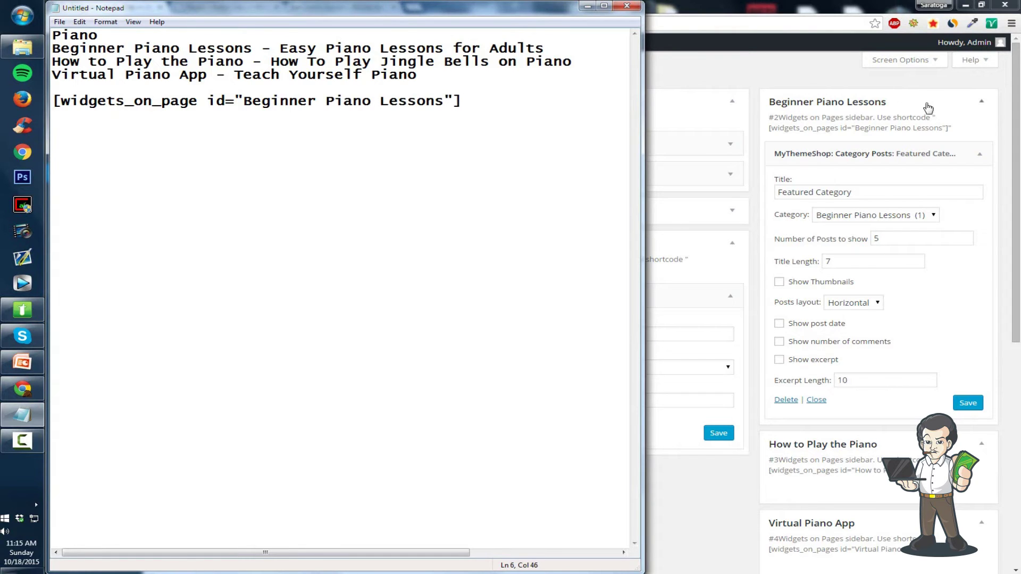
# - Add a MyThemeShop: Category Posts widget to the How to Play the Piano sidebar with post date, number of comments and thumbnails turned off
pyautogui.click(904, 154)
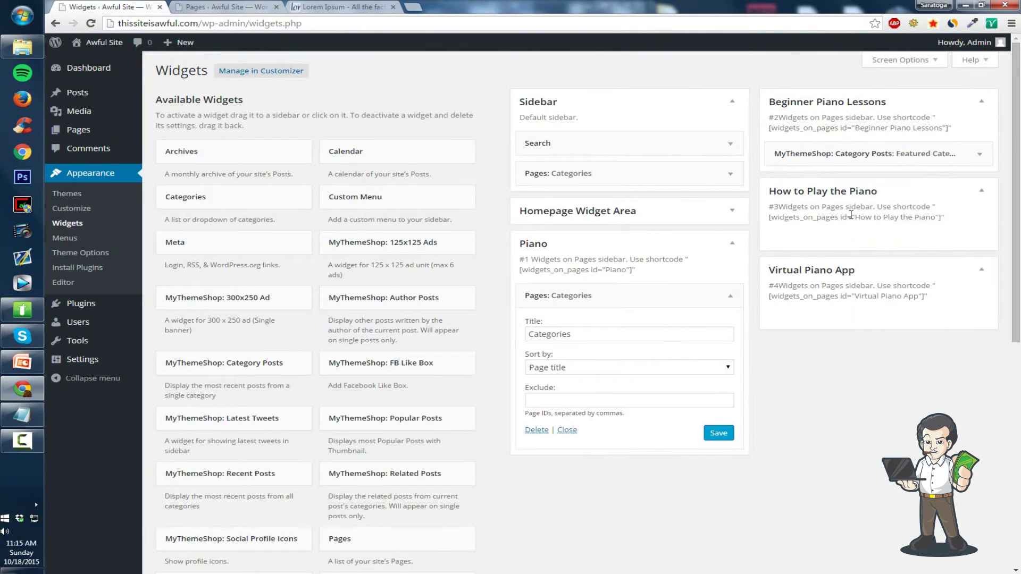
pyautogui.moveTo(248, 372); pyautogui.dragTo(853, 243)
pyautogui.click(797, 412)
pyautogui.click(816, 430)
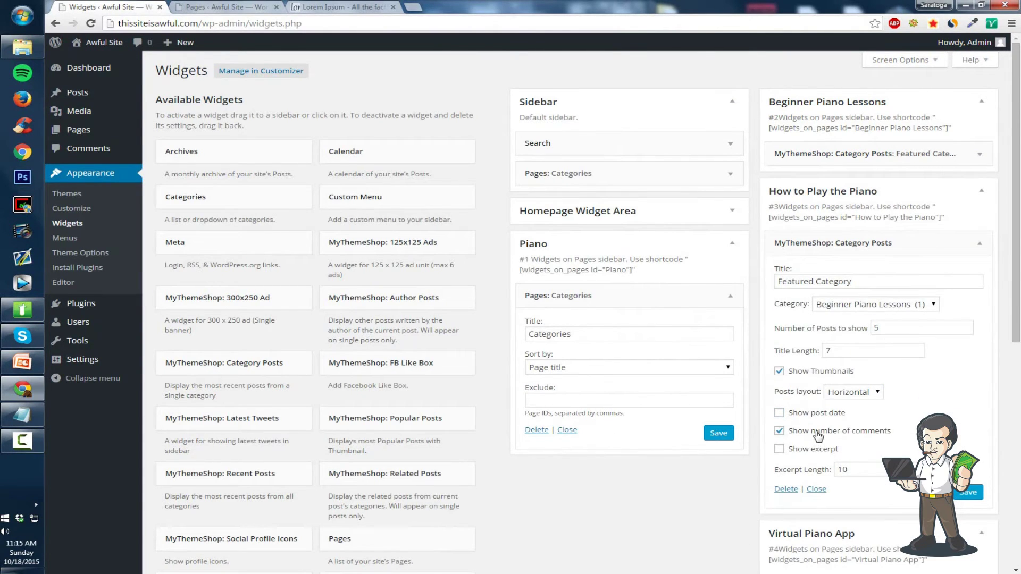
pyautogui.click(802, 376)
# - Set both the category and the title of the new widget to How to Play the Piano
pyautogui.click(835, 305)
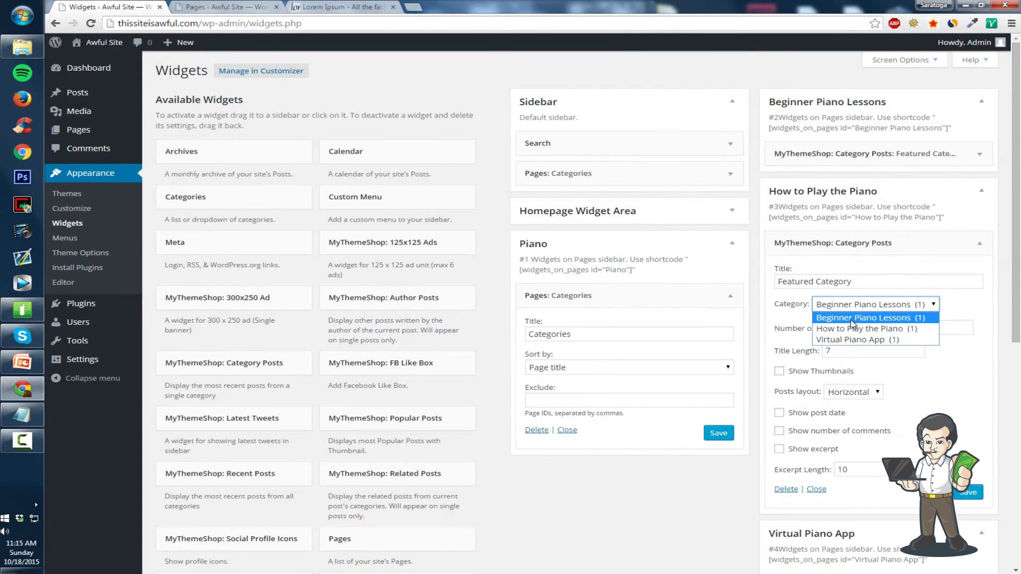
pyautogui.click(849, 334)
pyautogui.tripleClick(876, 280)
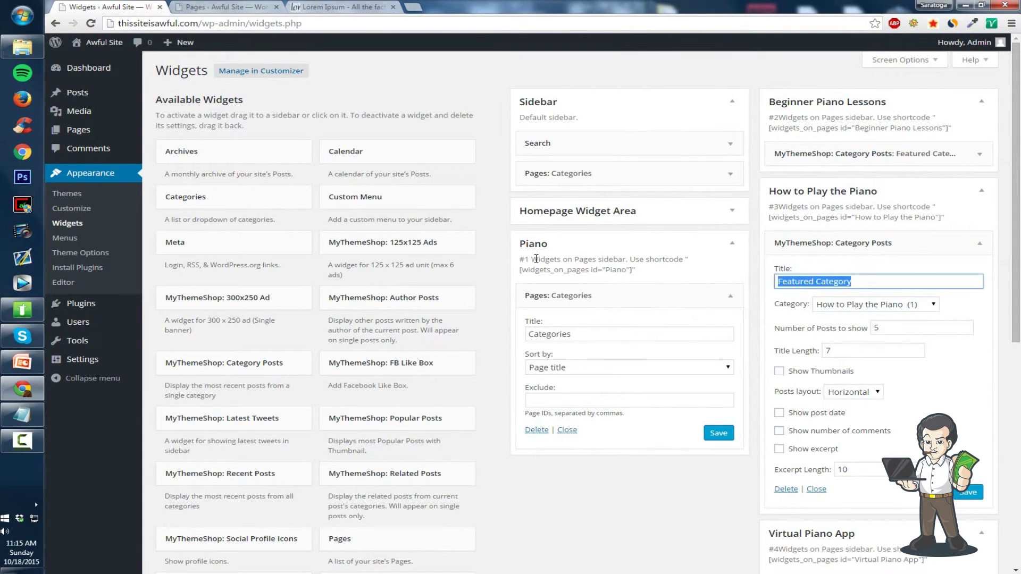
pyautogui.write('How to Play the Piano')
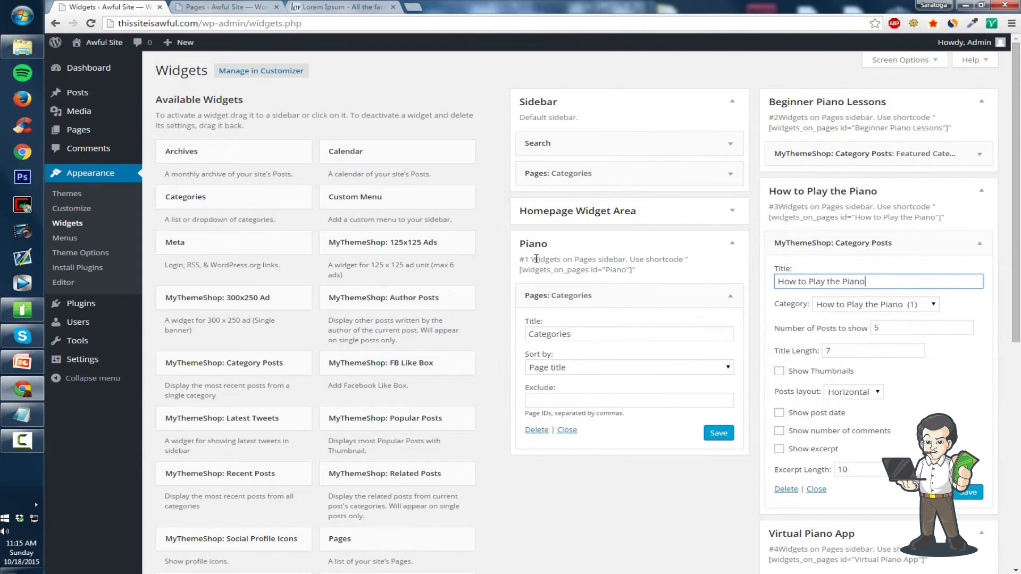
# - Title the Beginner Piano Lessons sidebar's widget Beginner Piano Lessons, and save both it and the How to Play the Piano widget
pyautogui.click(831, 151)
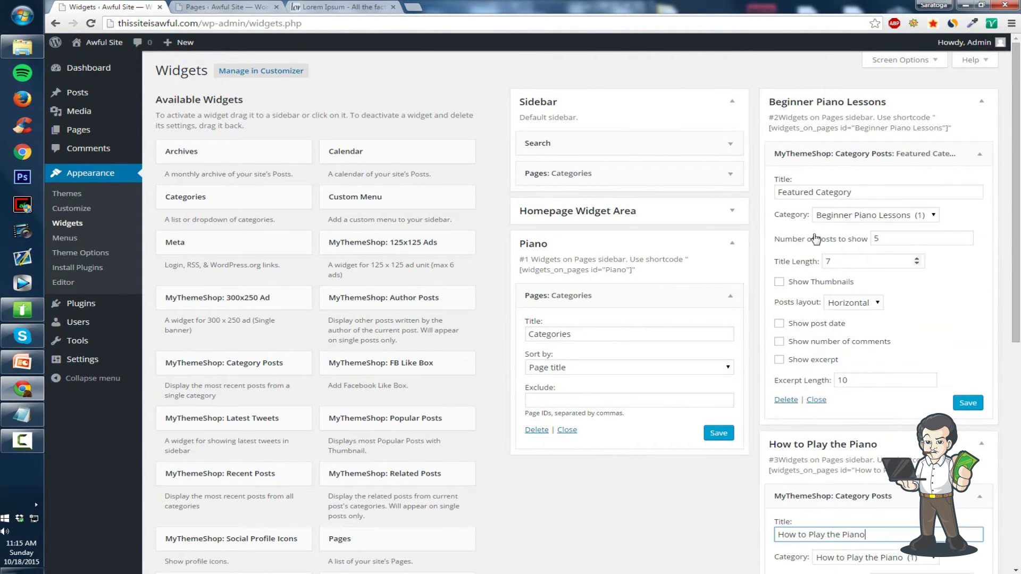
pyautogui.tripleClick(871, 187)
pyautogui.write('Beginner Piano Lessons')
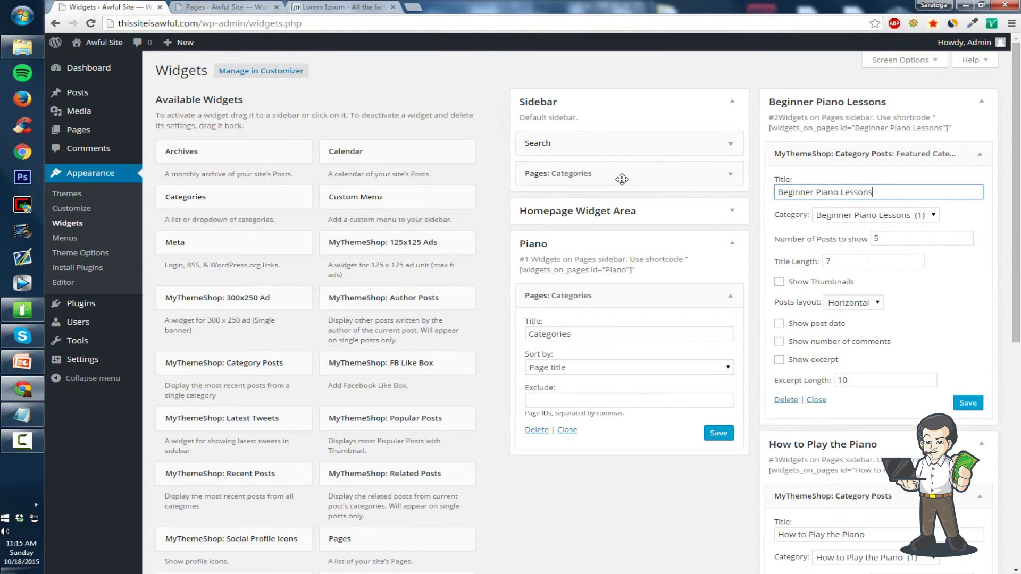
pyautogui.click(970, 403)
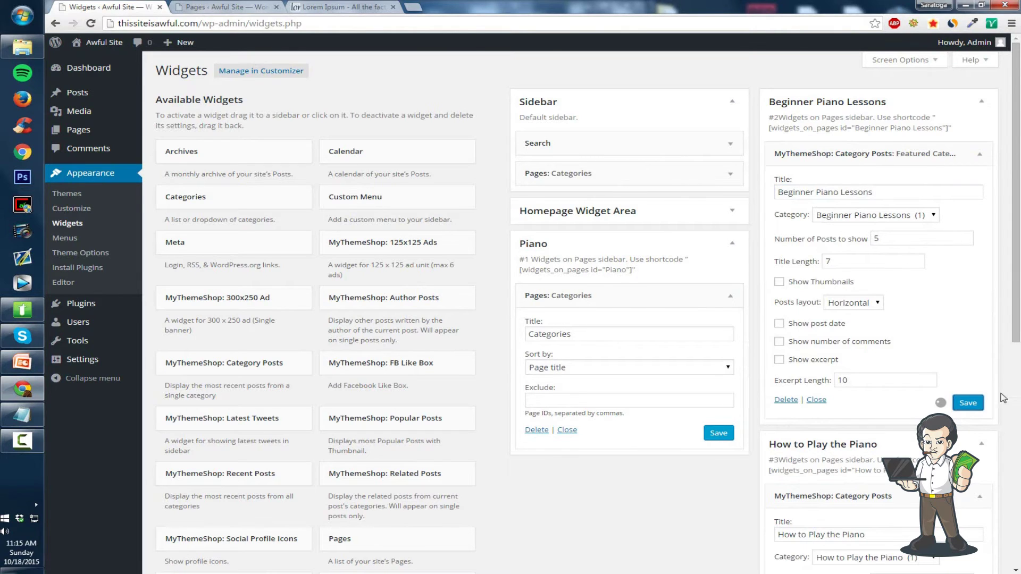
pyautogui.scroll(-7, 982, 381)
pyautogui.click(967, 362)
# - Add a MyThemeShop: Category Posts widget to the Virtual Piano App sidebar with thumbnails, post date and number of comments turned off
pyautogui.scroll(2, 266, 155)
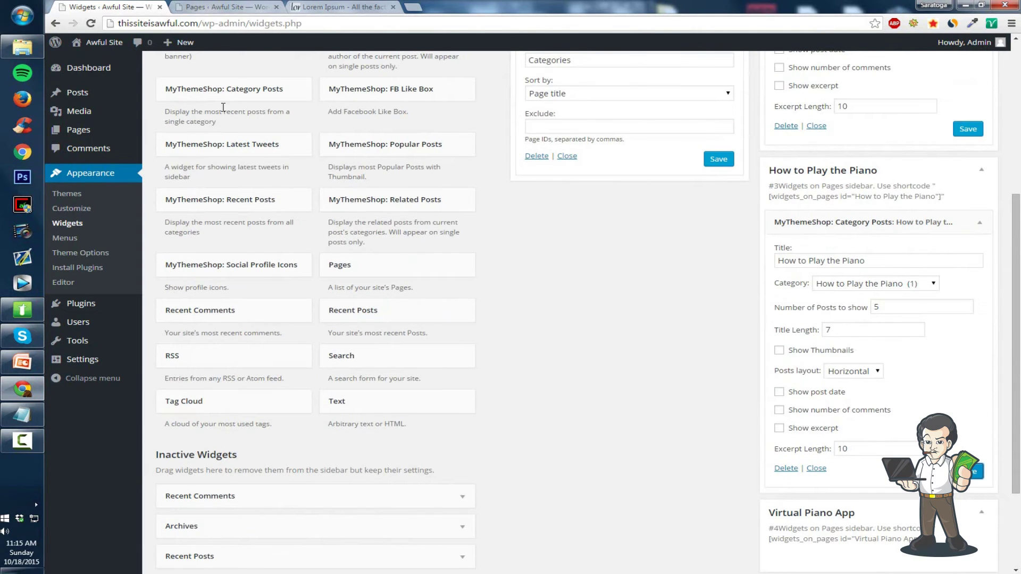
pyautogui.moveTo(237, 91); pyautogui.dragTo(869, 482)
pyautogui.click(801, 396)
pyautogui.click(799, 438)
pyautogui.click(810, 456)
# - Set the new widget's category and title to Virtual Piano App and save it
pyautogui.click(853, 334)
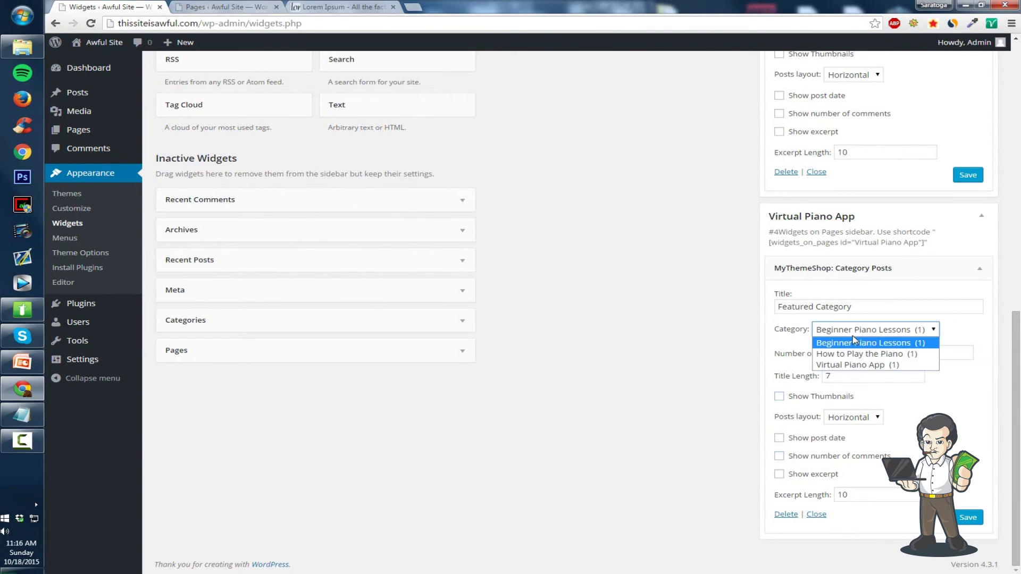
pyautogui.click(857, 364)
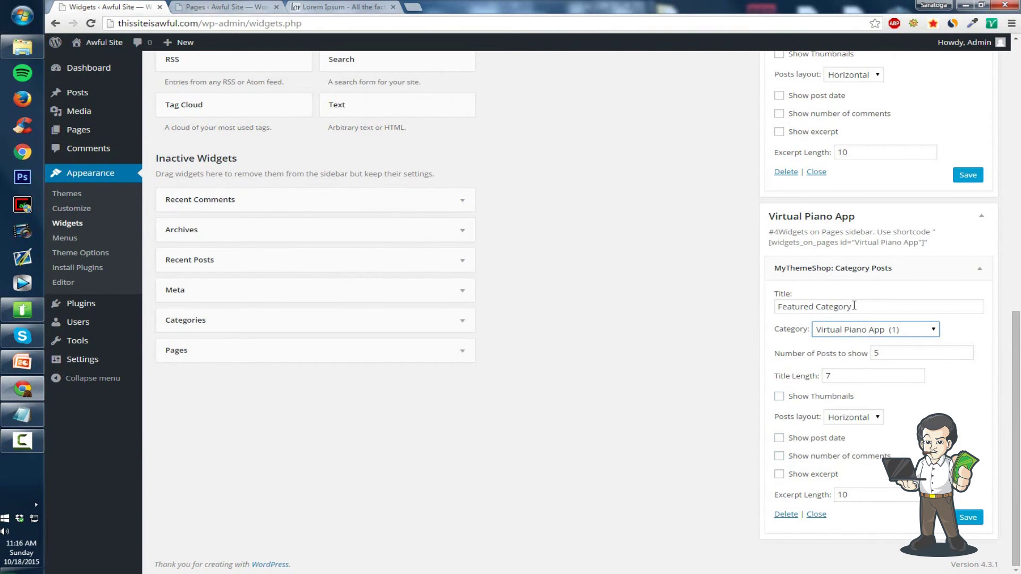
pyautogui.moveTo(863, 305); pyautogui.dragTo(489, 283)
pyautogui.write('Virtual Piano App')
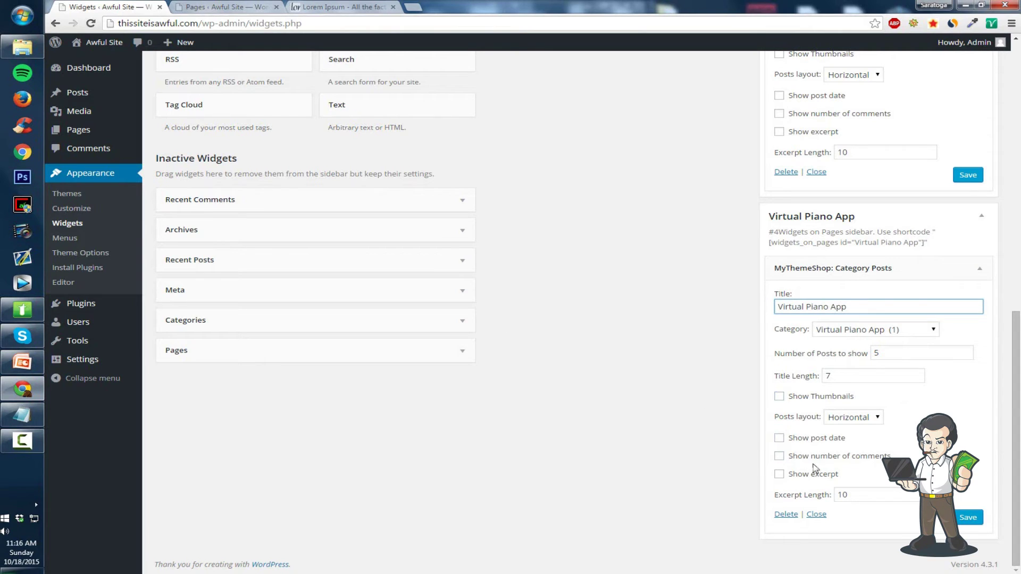
pyautogui.click(966, 516)
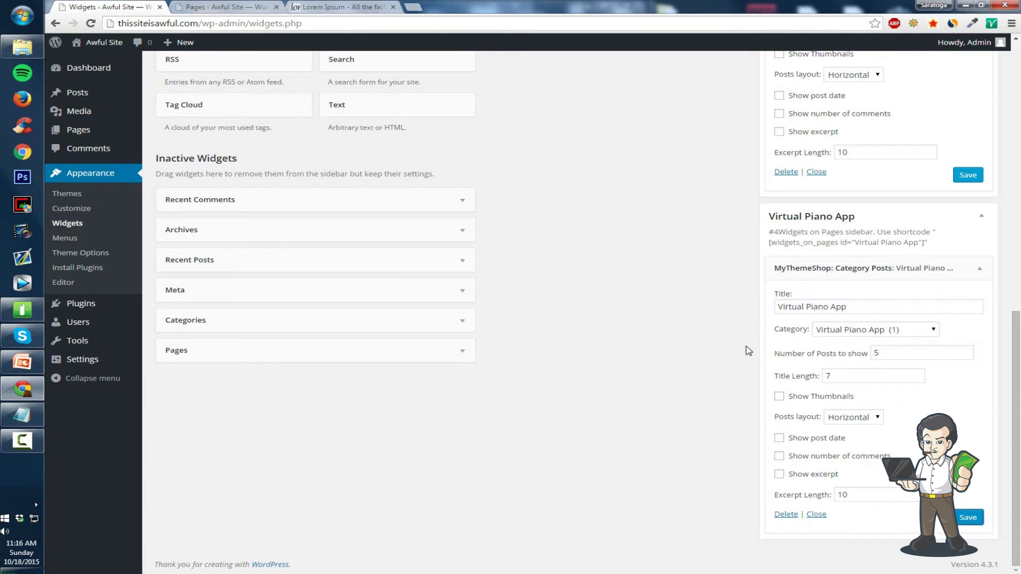
# - Review the navigation, sidebar and footer links on the live site's home page and Virtual Piano App page
pyautogui.scroll(15, 802, 280)
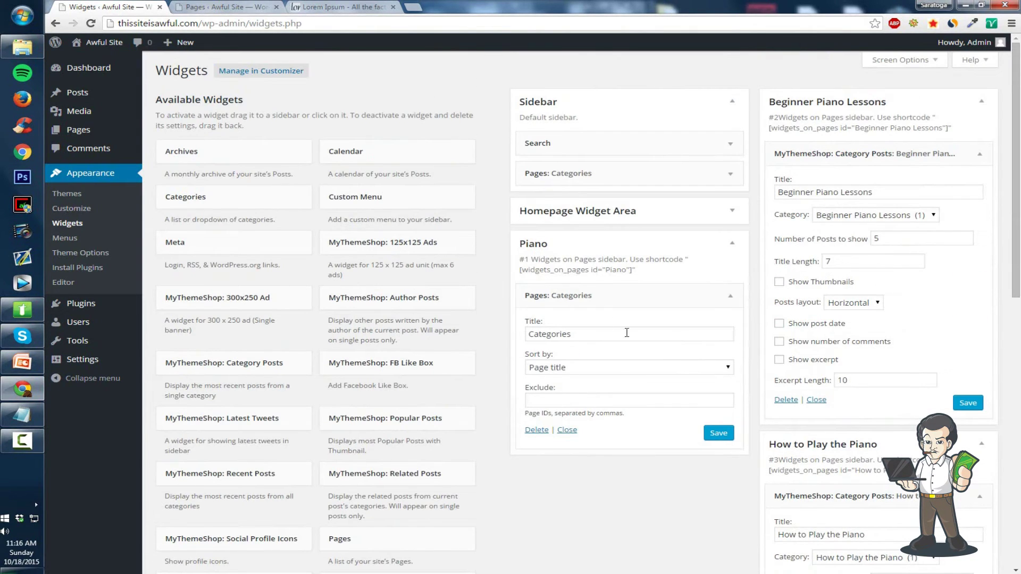
pyautogui.click(98, 42)
pyautogui.scroll(-10, 887, 341)
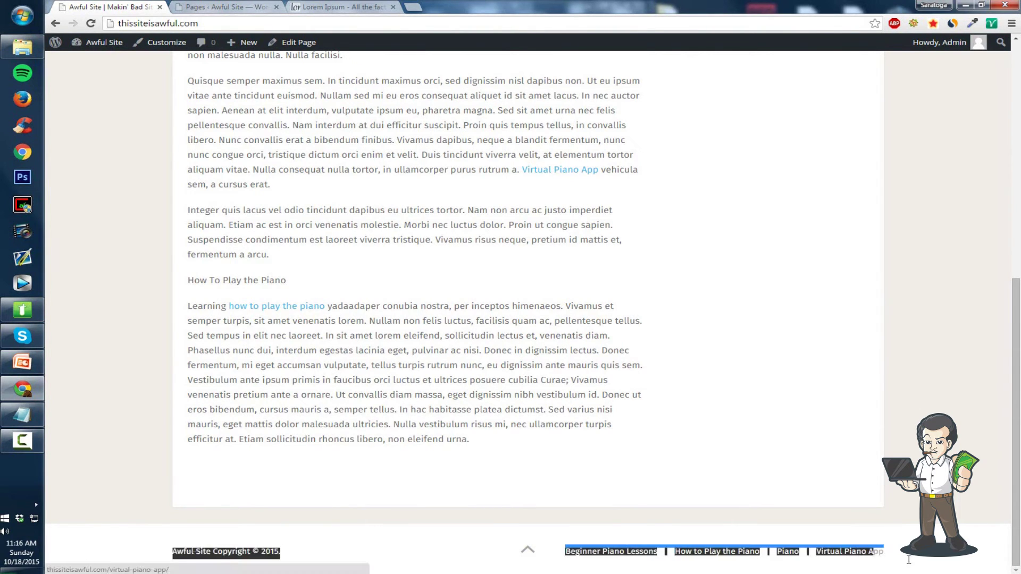
pyautogui.scroll(10, 863, 468)
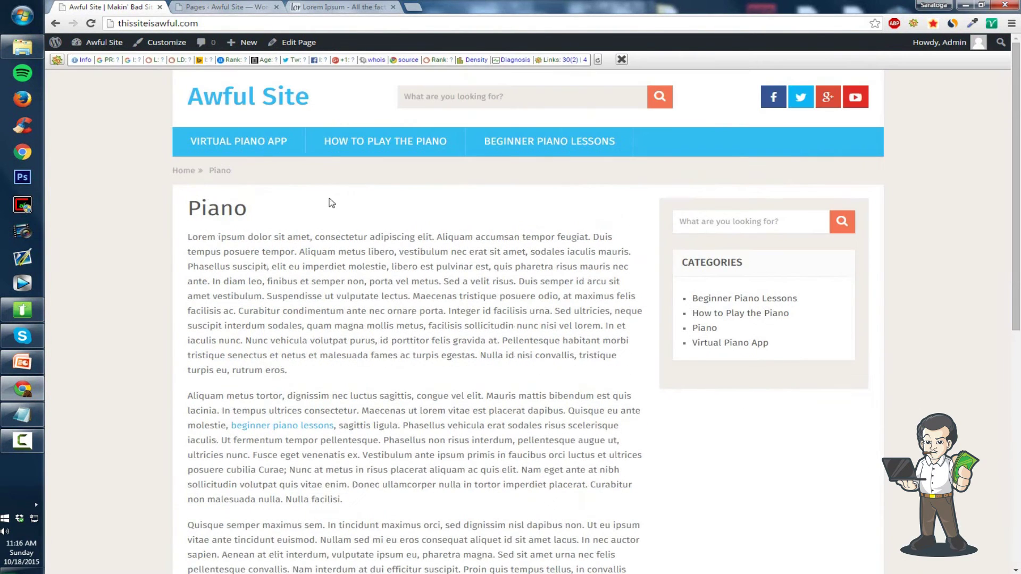
pyautogui.click(280, 127)
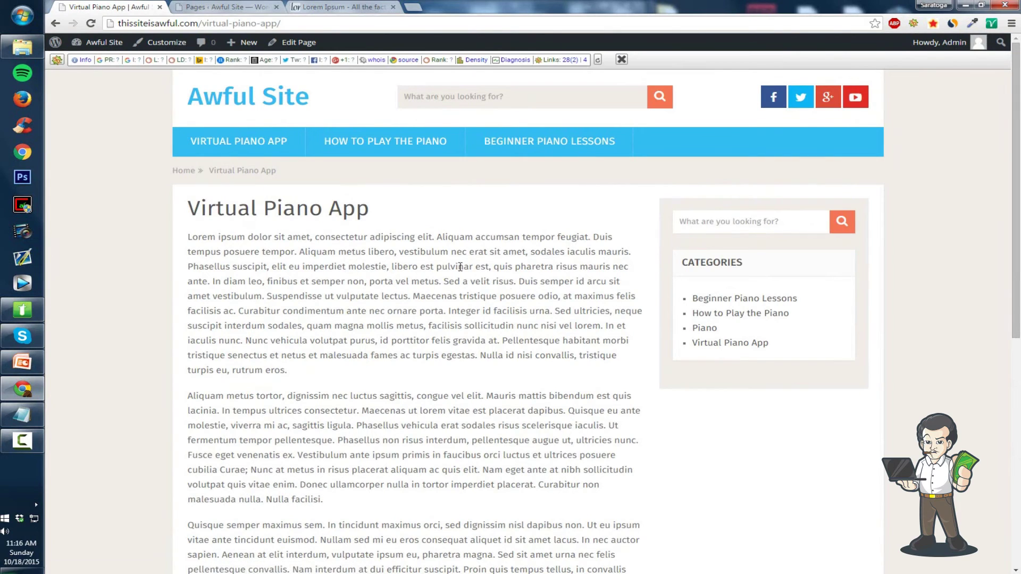
pyautogui.moveTo(370, 207); pyautogui.dragTo(180, 205)
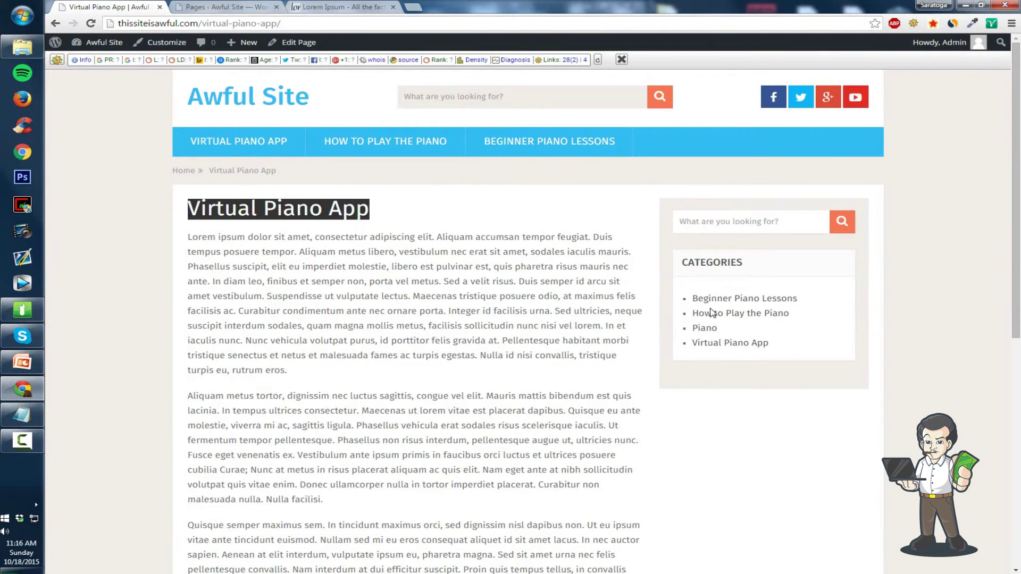
pyautogui.scroll(-8, 913, 405)
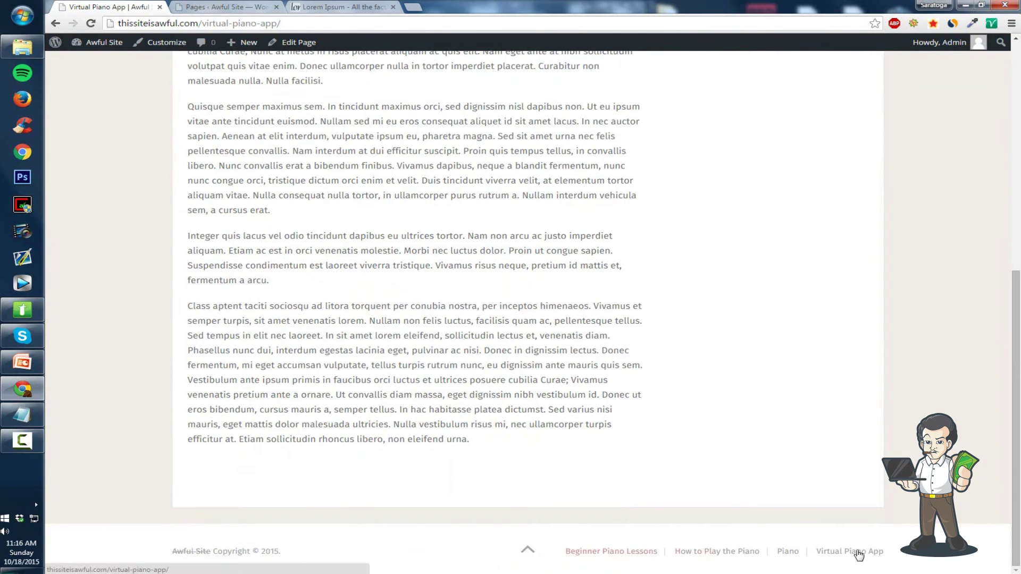
pyautogui.scroll(8, 182, 393)
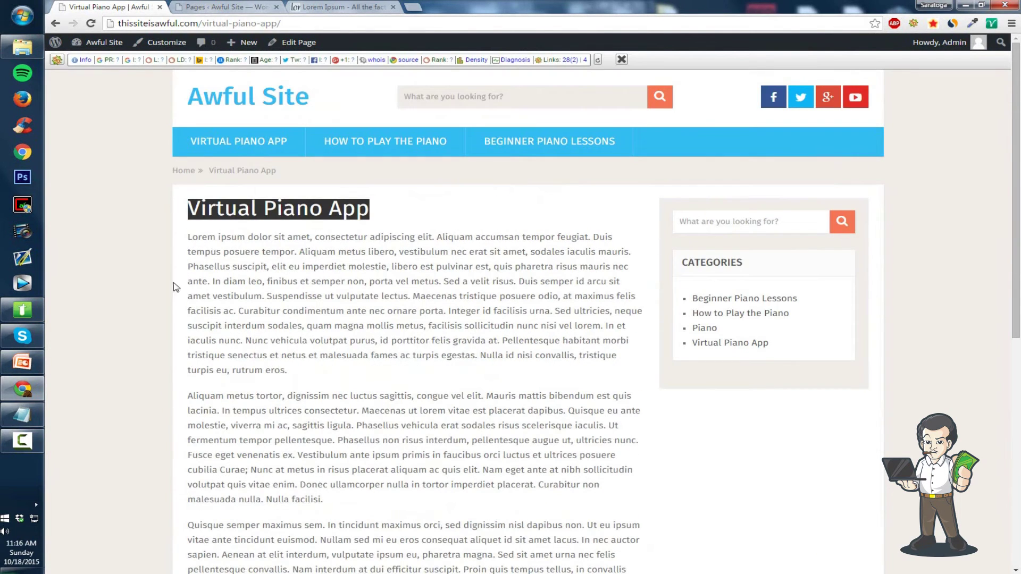
pyautogui.click(220, 115)
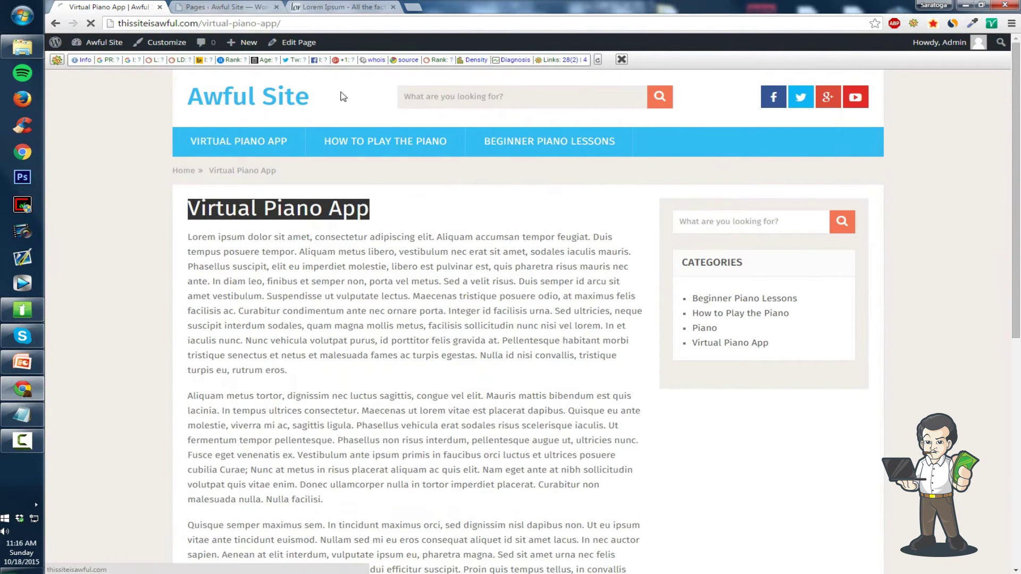
# - Return to the site's admin area, open the Home menu for editing and list all pages available to add
pyautogui.click(122, 44)
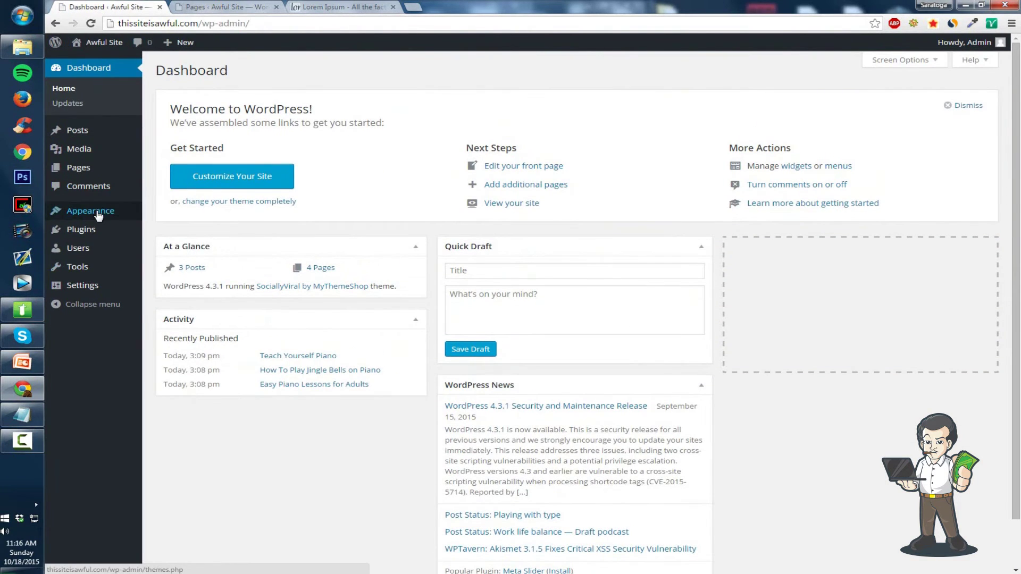
pyautogui.moveTo(91, 210)
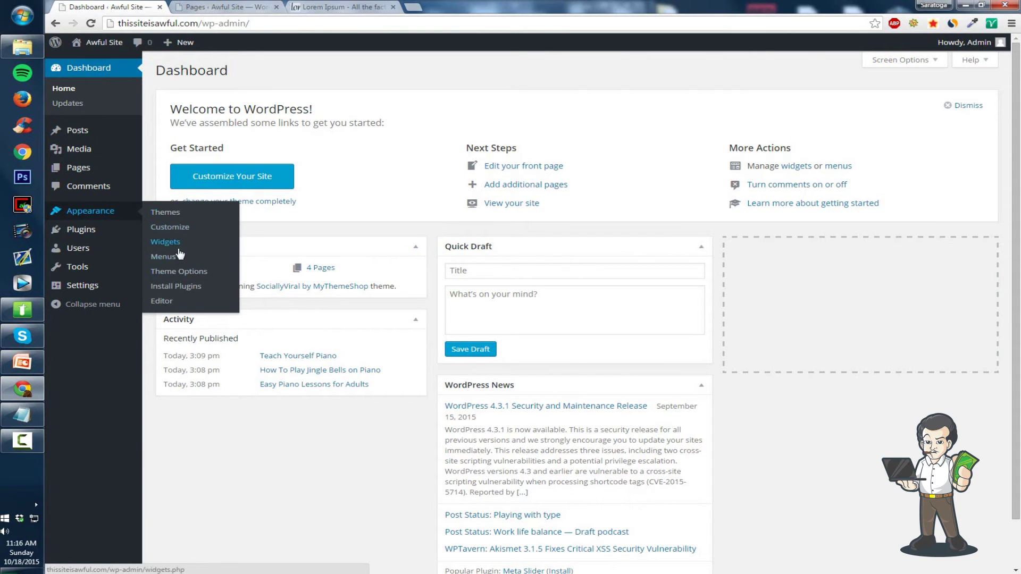
pyautogui.click(164, 257)
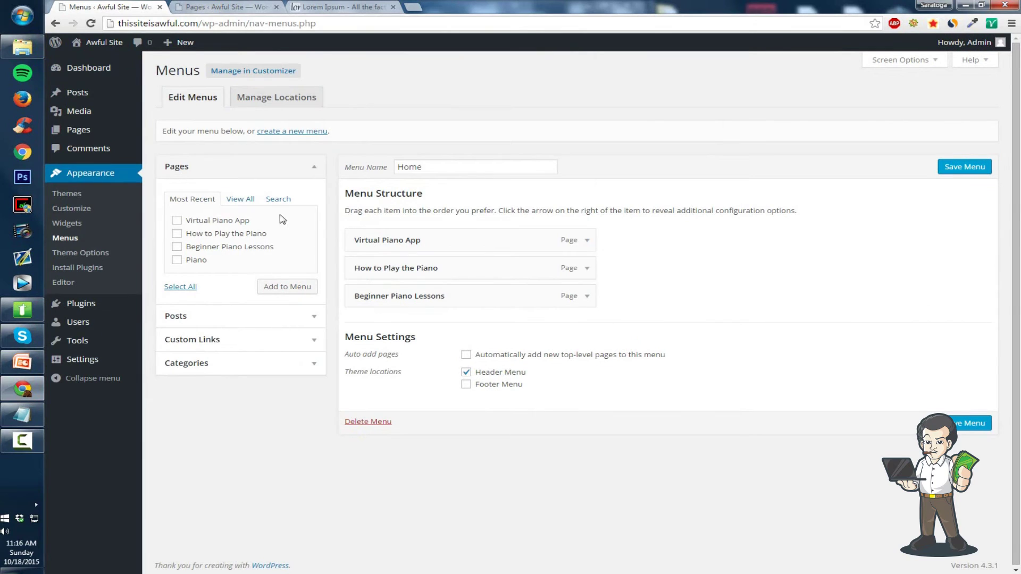
pyautogui.click(248, 201)
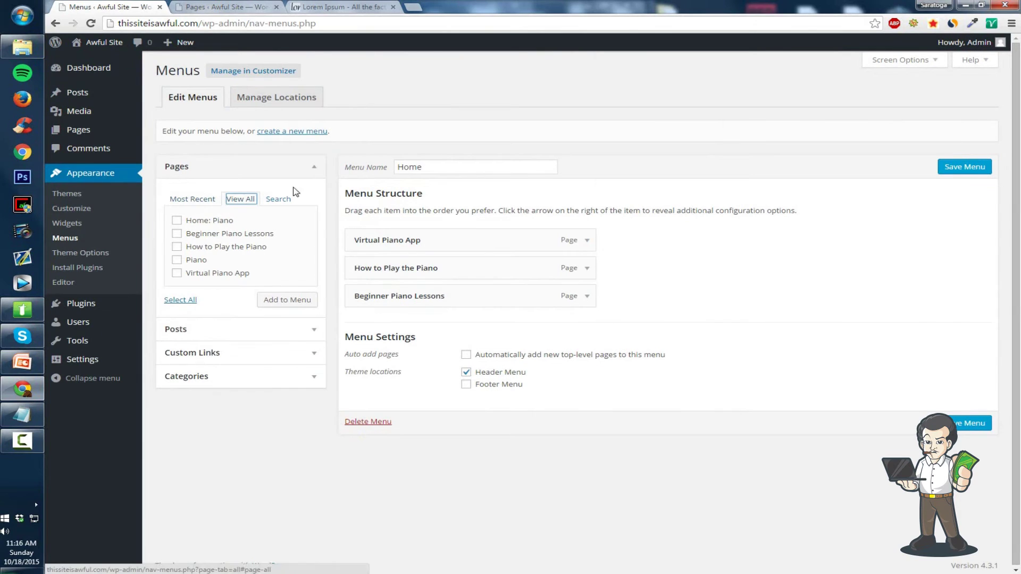
pyautogui.click(278, 99)
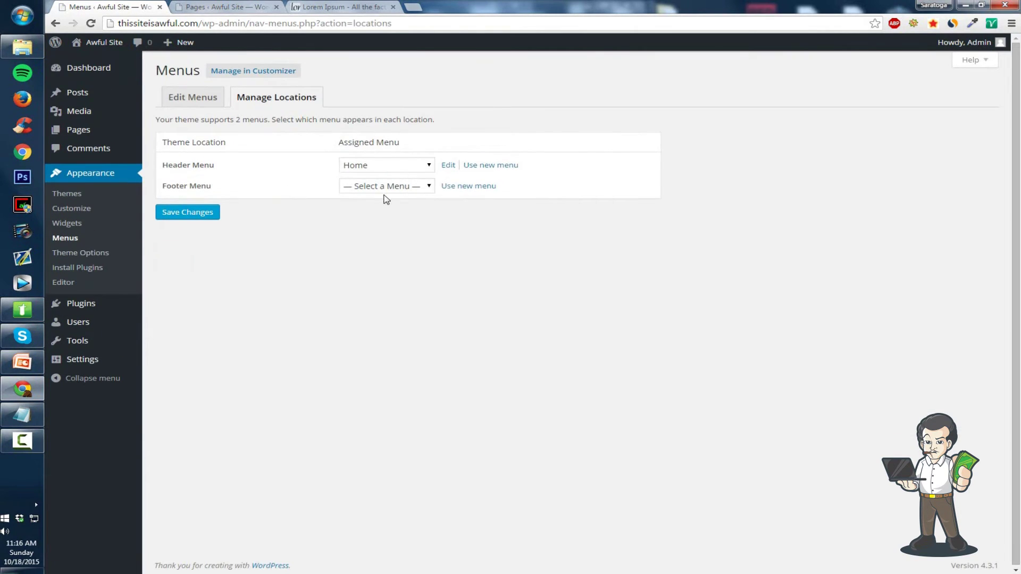
pyautogui.click(377, 187)
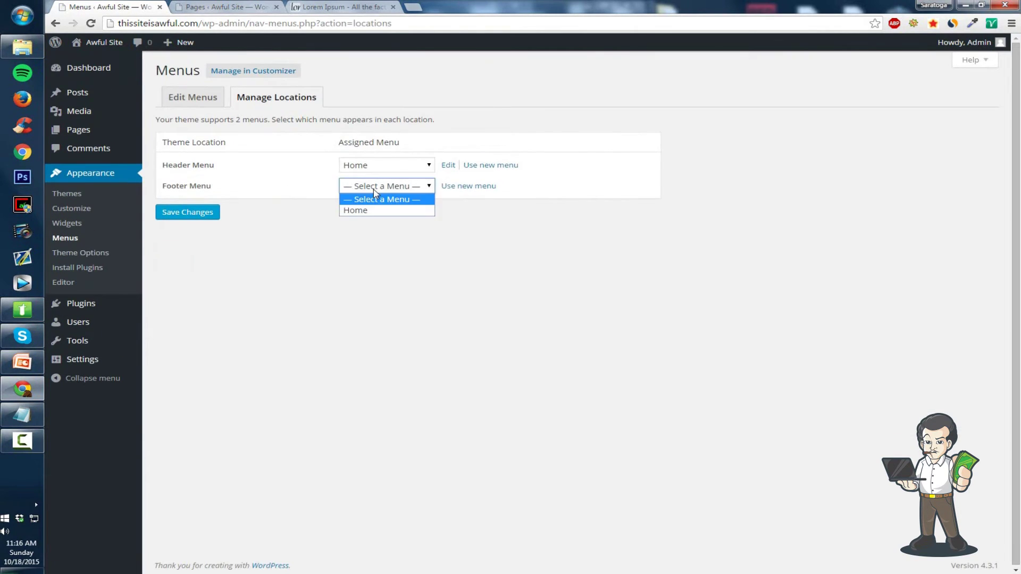
pyautogui.click(345, 209)
pyautogui.click(392, 187)
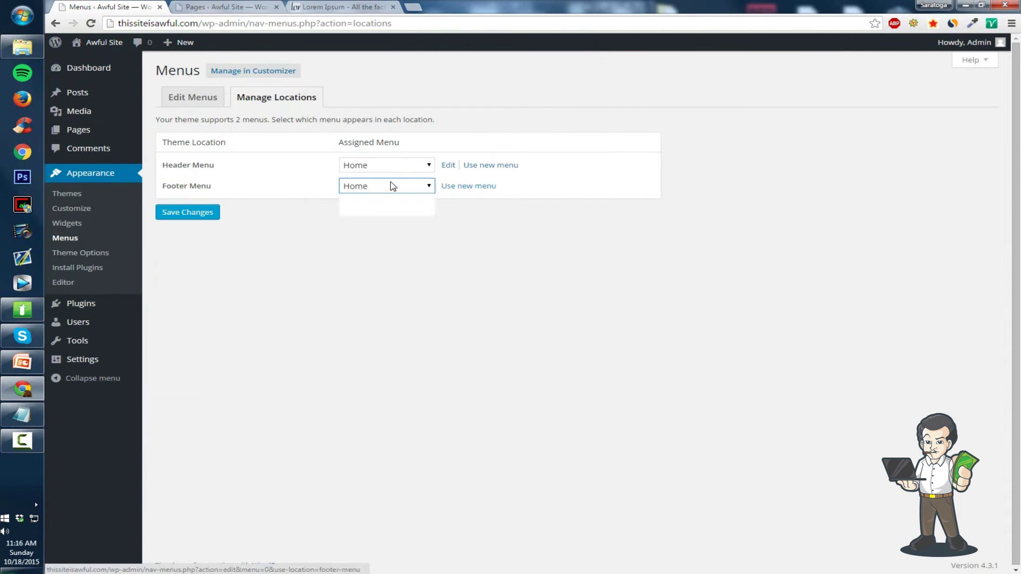
pyautogui.click(372, 198)
pyautogui.click(222, 102)
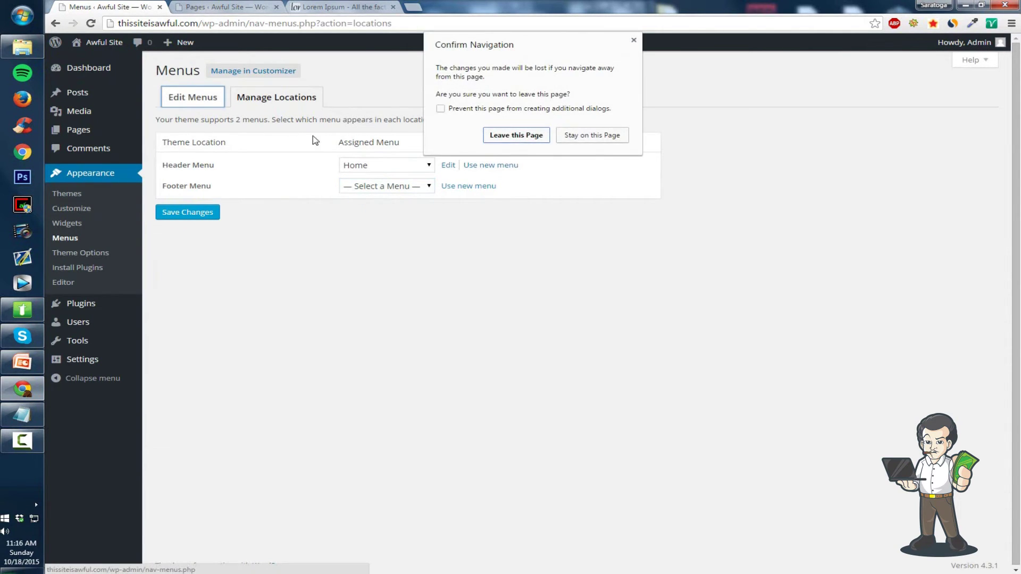
pyautogui.click(529, 136)
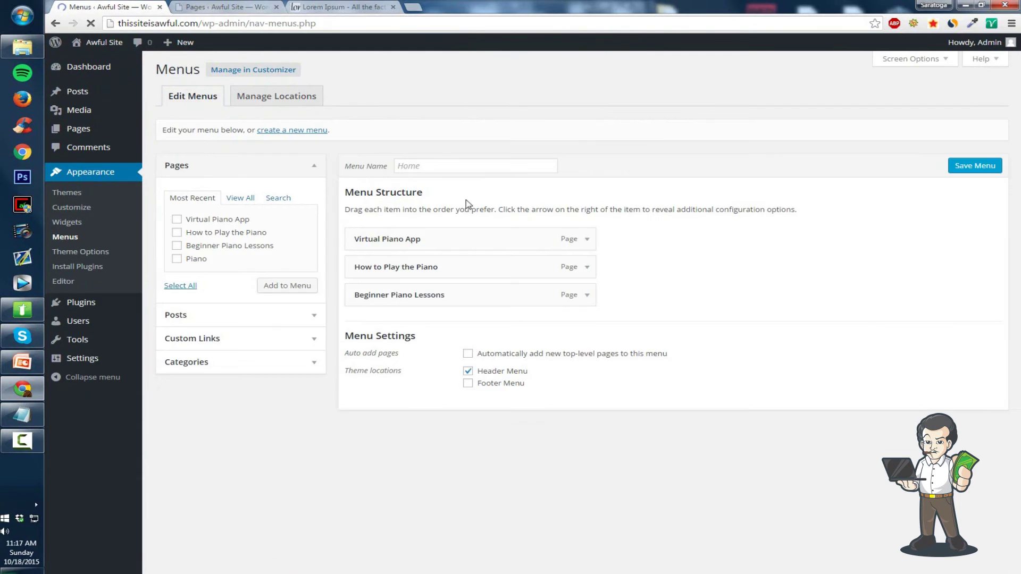
# - Look through the pages, posts and categories that can be added to the Home menu
pyautogui.scroll(-1, 340, 237)
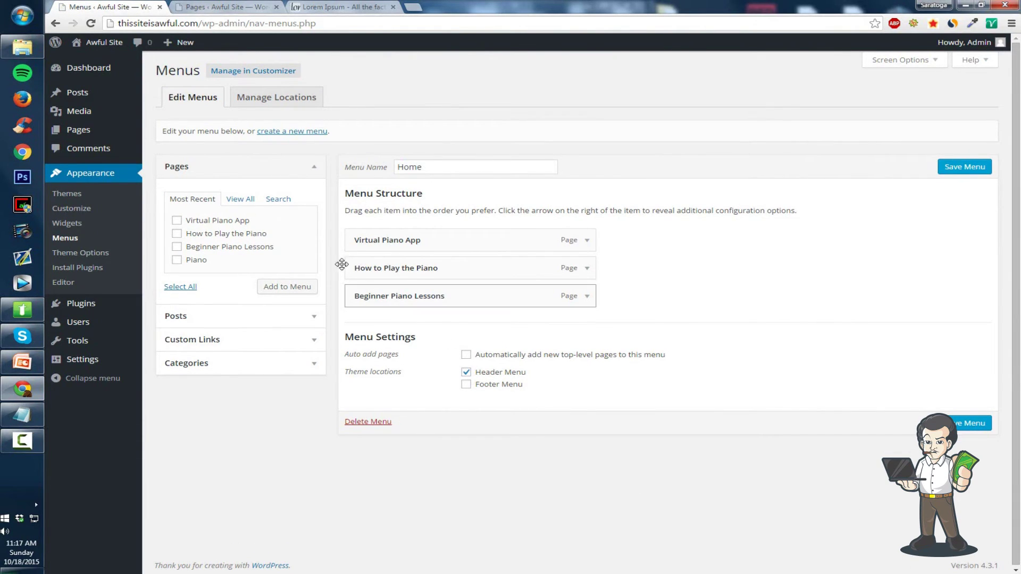
pyautogui.click(241, 199)
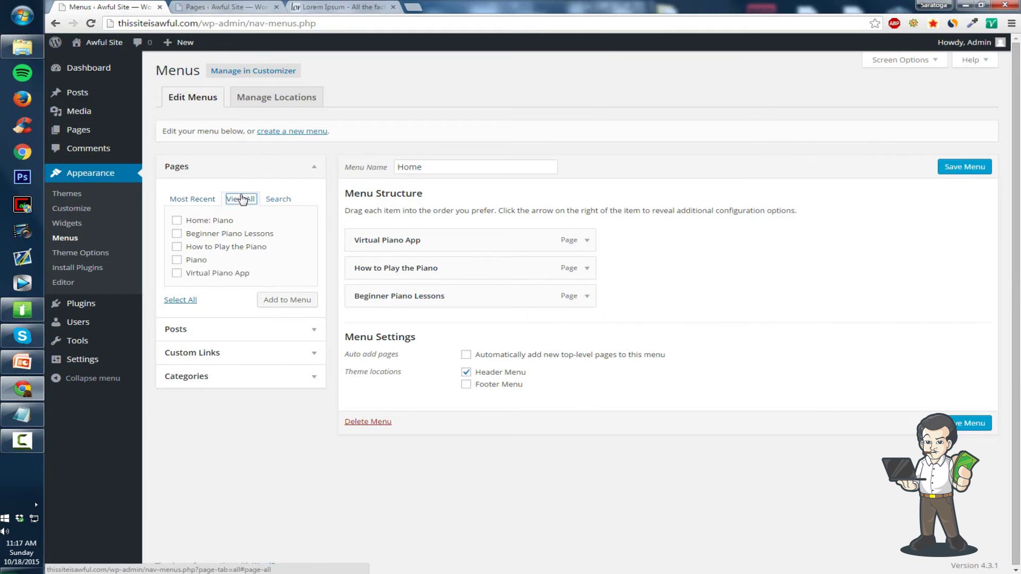
pyautogui.click(279, 201)
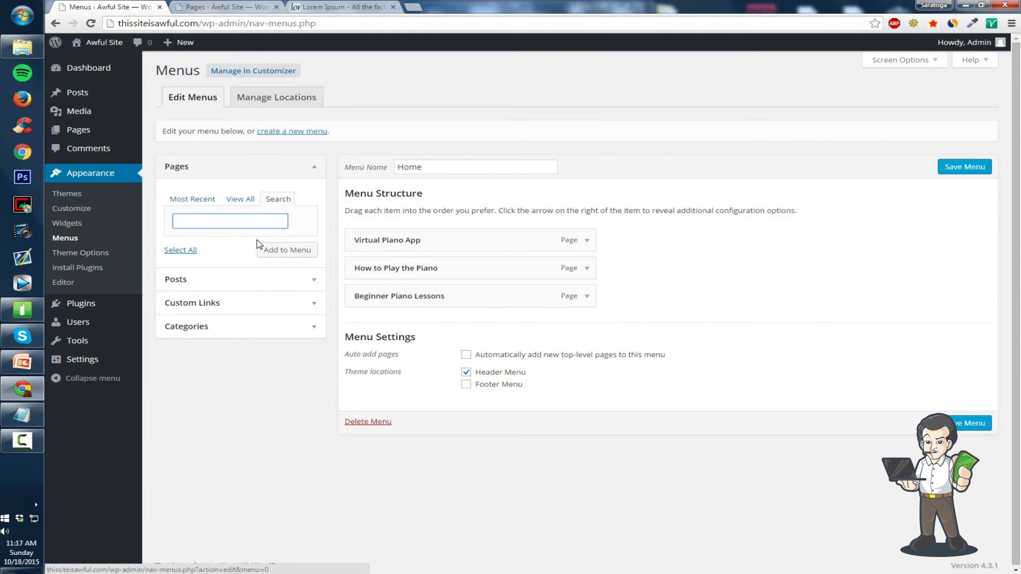
pyautogui.click(237, 222)
pyautogui.click(215, 202)
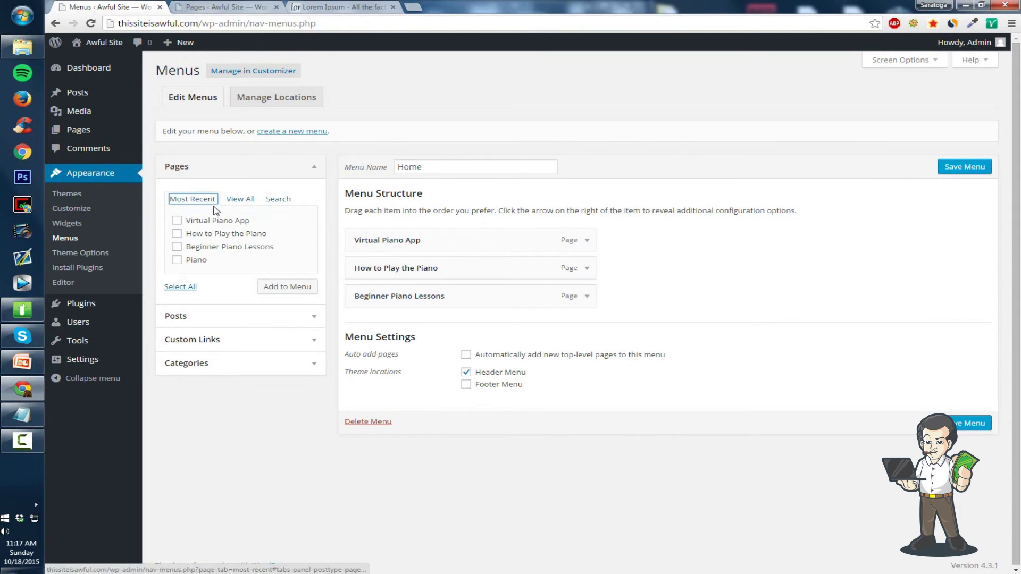
pyautogui.click(233, 317)
pyautogui.click(207, 352)
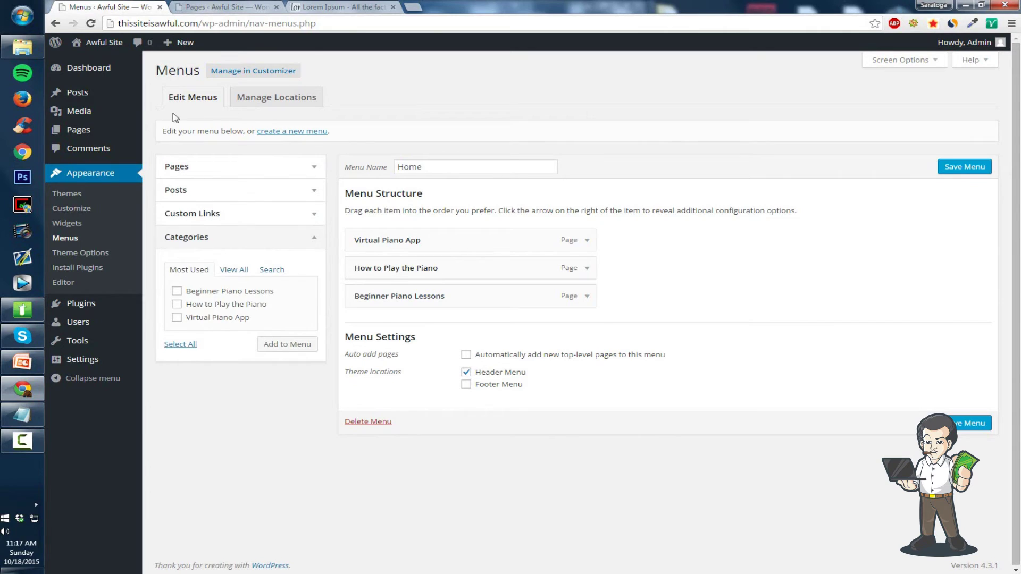
# - Switch the Home menu's theme location from Header Menu to Footer Menu and remove all three of its page items
pyautogui.click(466, 372)
pyautogui.click(466, 384)
pyautogui.click(587, 240)
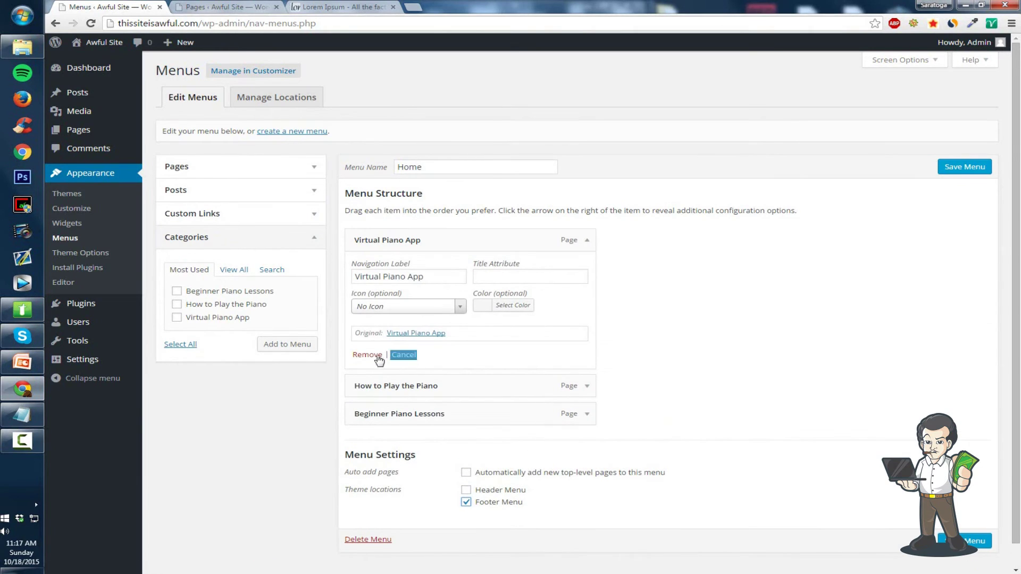
pyautogui.click(367, 354)
pyautogui.click(587, 240)
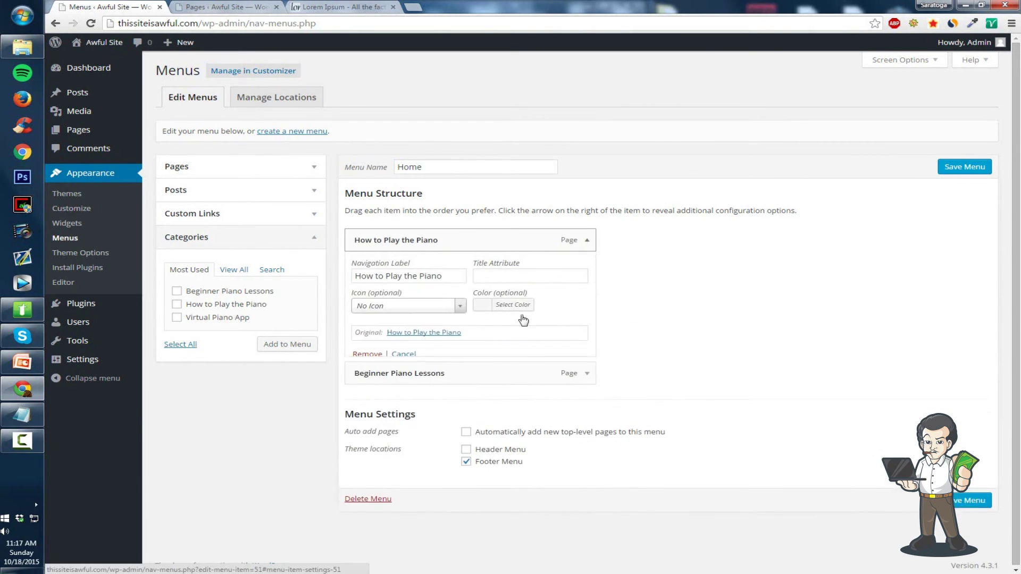
pyautogui.click(367, 354)
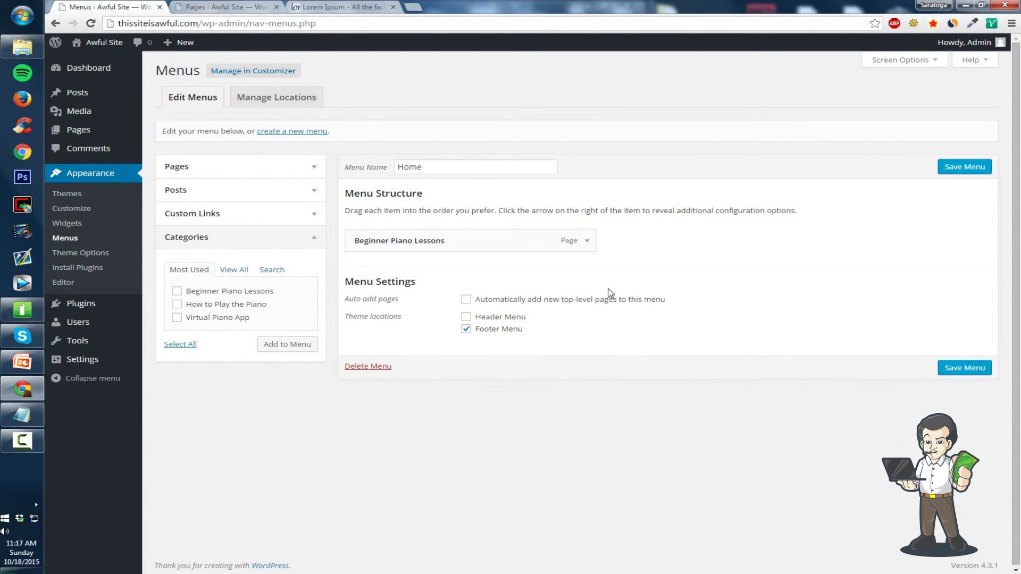
pyautogui.click(587, 239)
pyautogui.click(362, 356)
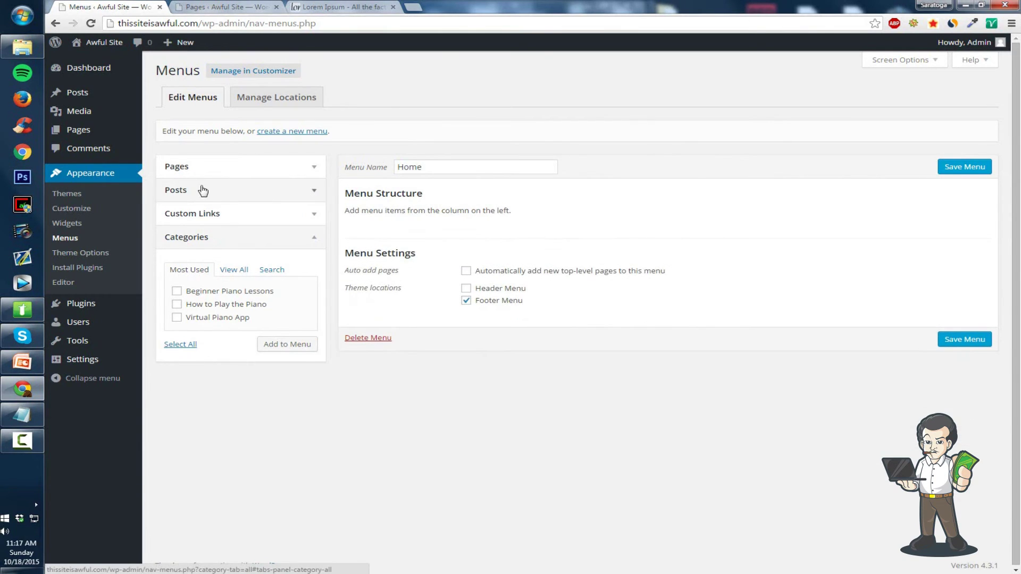
# - Add the Piano page to the Home menu and save the menu
pyautogui.click(200, 167)
pyautogui.click(197, 260)
pyautogui.click(279, 287)
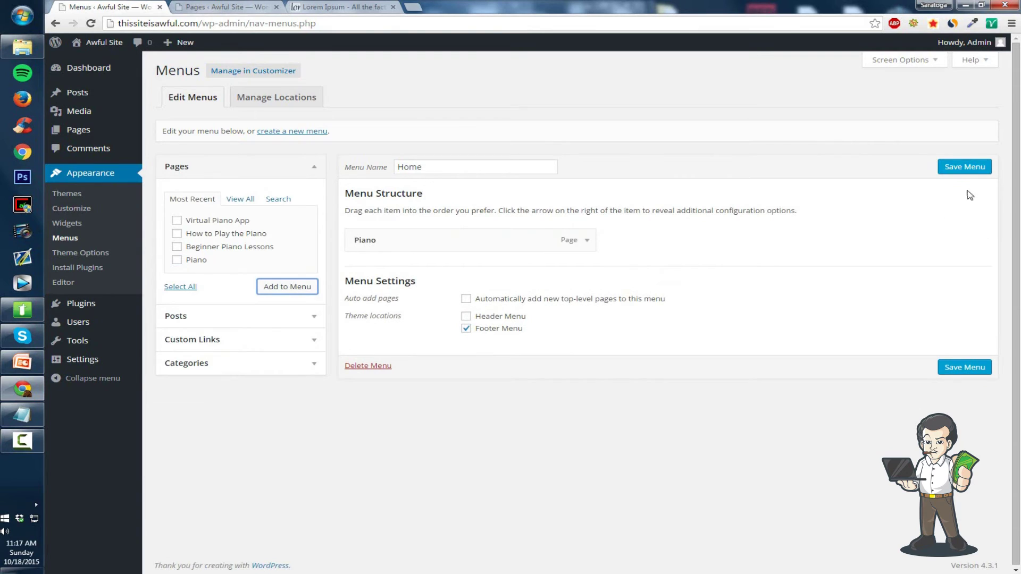
pyautogui.click(968, 168)
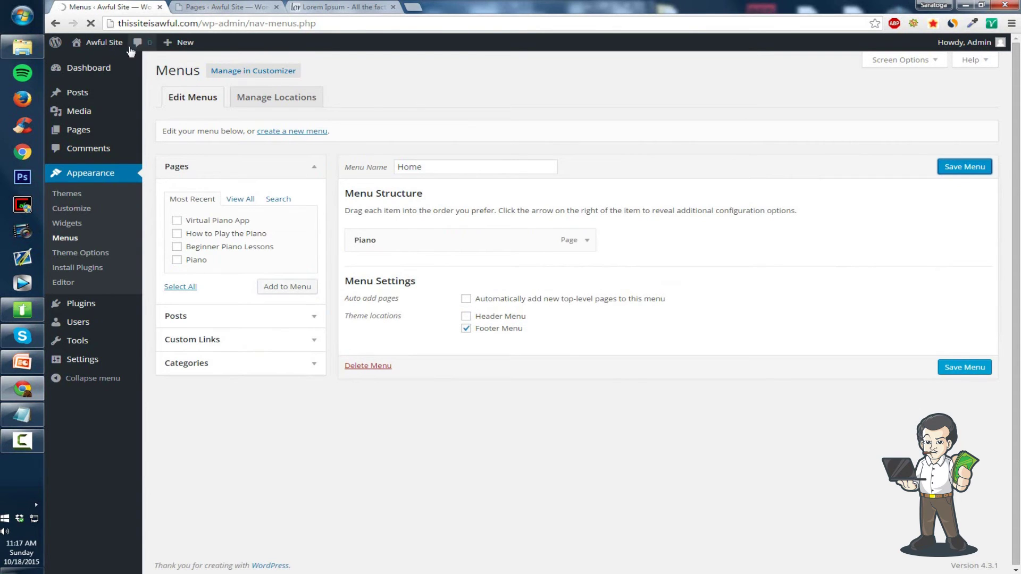
# - Open the live site's home page and try the Piano link in the footer
pyautogui.moveTo(117, 46)
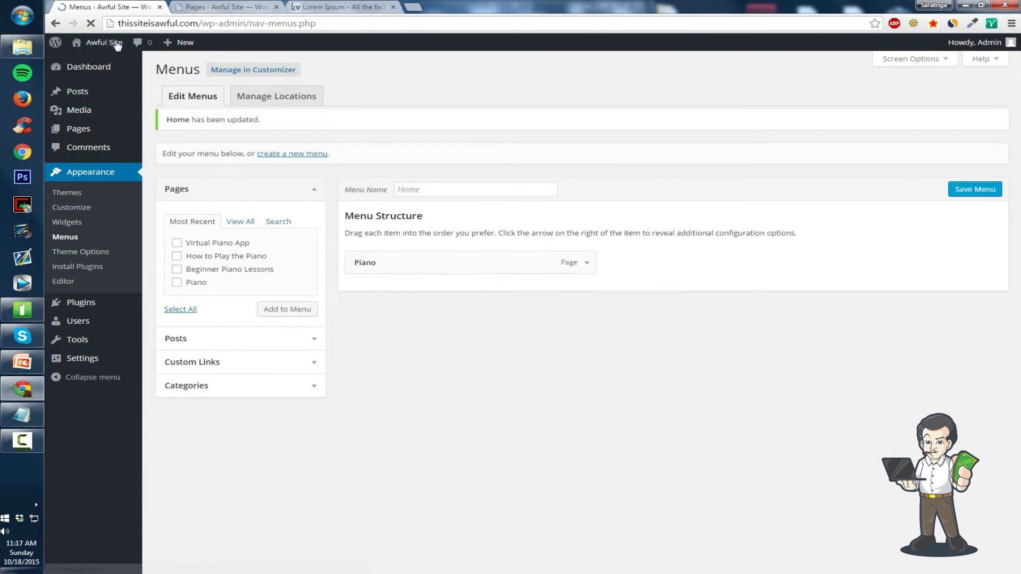
pyautogui.click(116, 44)
pyautogui.scroll(-10, 873, 344)
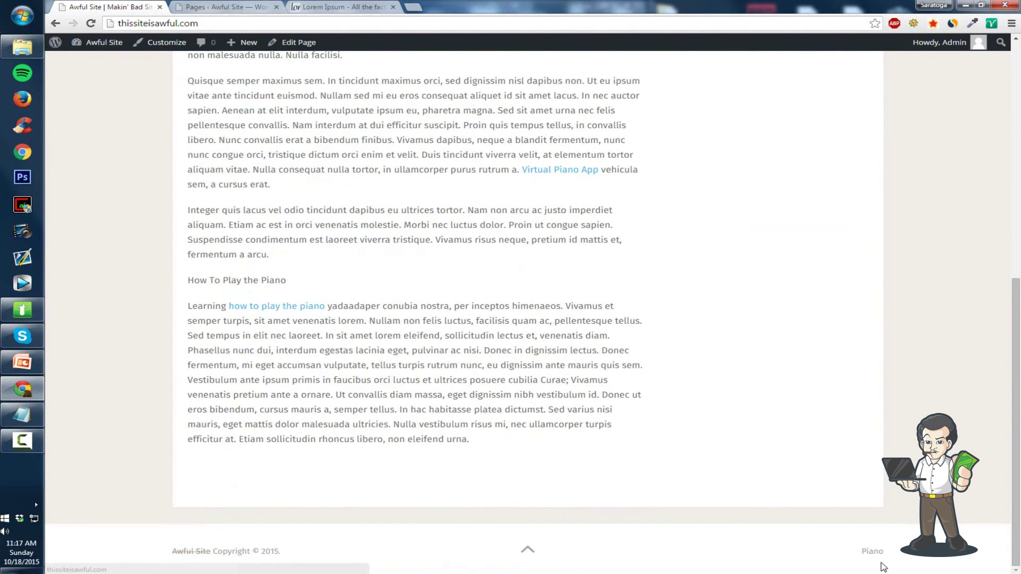
pyautogui.click(867, 551)
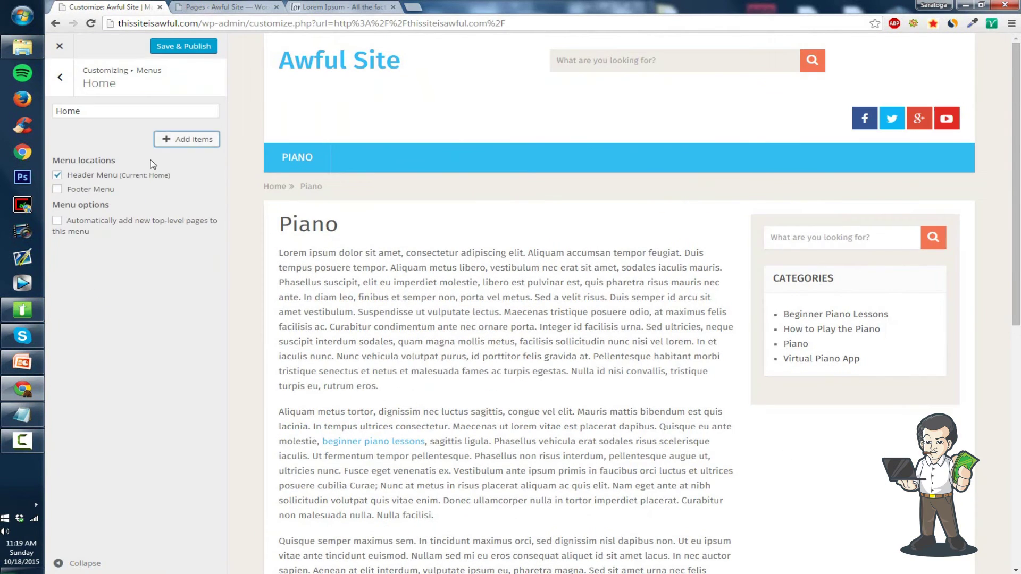
# - Add the Virtual Piano App, How to Play the Piano and Beginner Piano Lessons pages to the Home menu, publish, and close the customizer
pyautogui.click(166, 140)
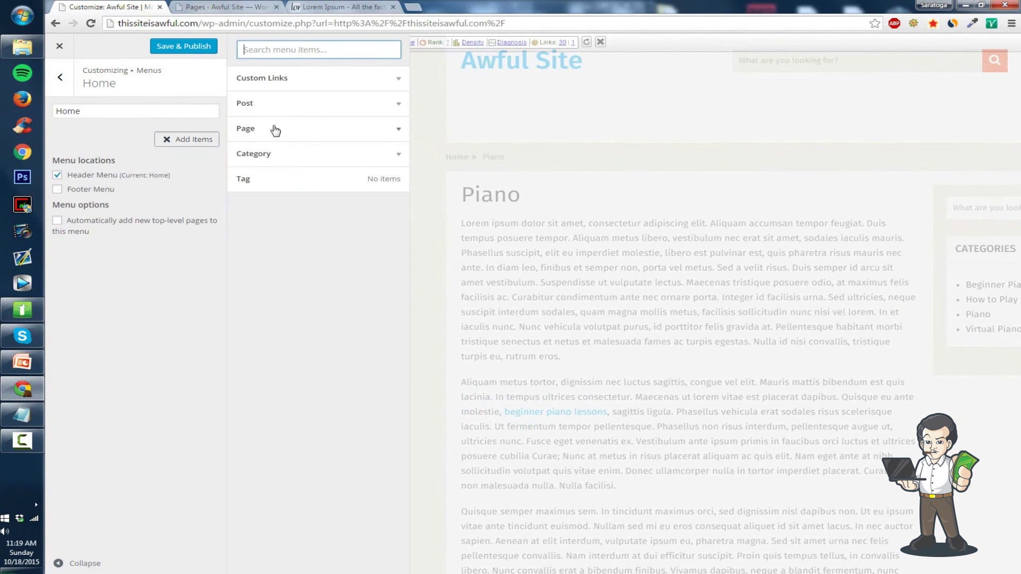
pyautogui.click(275, 130)
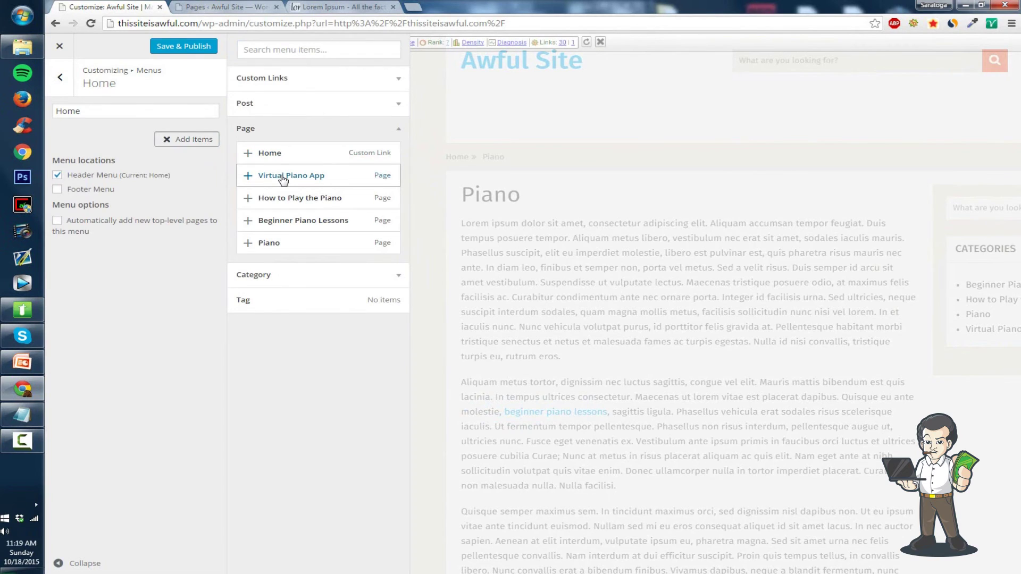
pyautogui.click(282, 176)
pyautogui.click(291, 199)
pyautogui.click(293, 220)
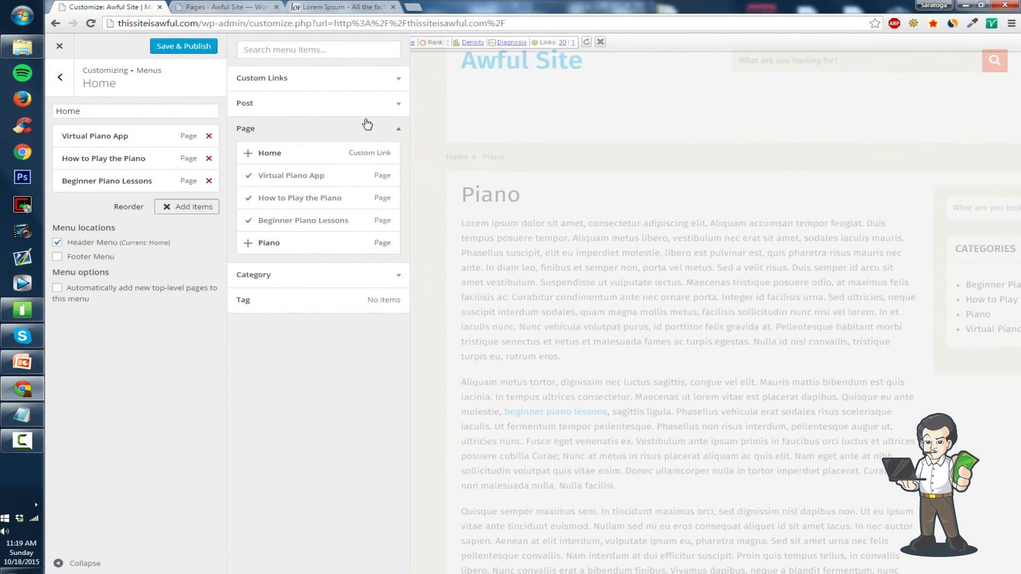
pyautogui.click(183, 52)
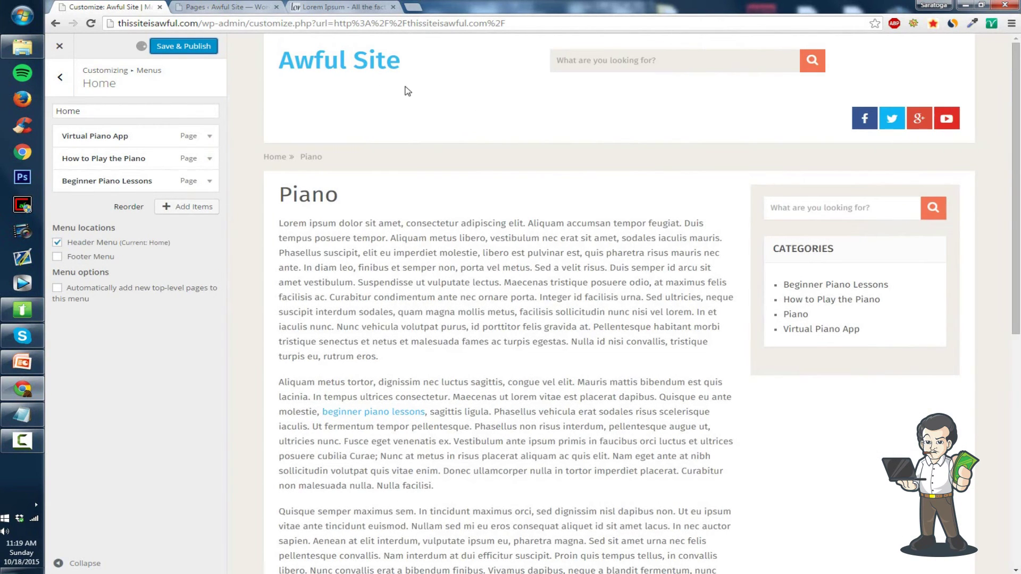
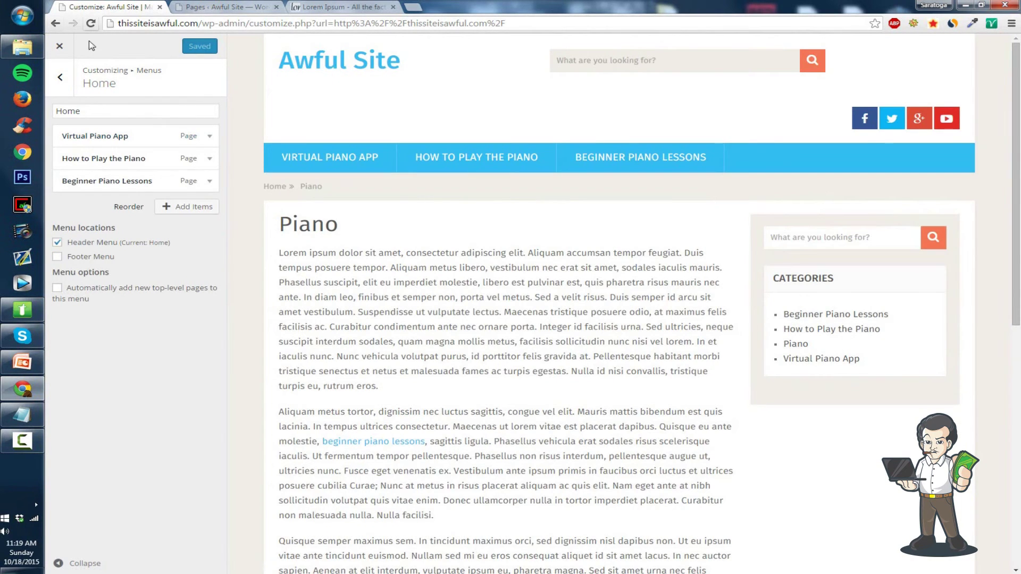
pyautogui.click(60, 45)
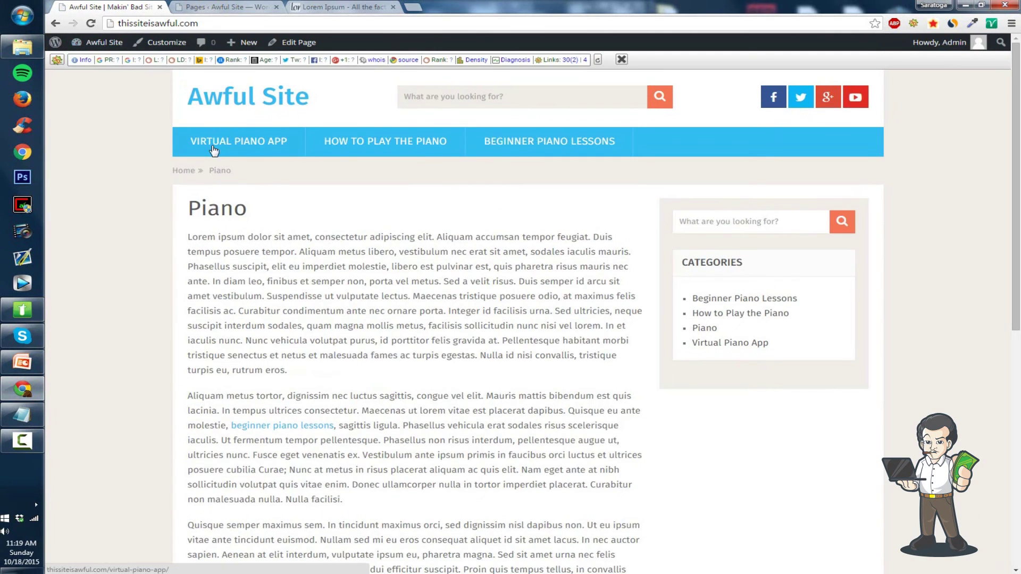
# - Switch to Notepad and copy the shortcode [widgets_on_page id="Beginner Piano Lessons"]
pyautogui.click(16, 418)
pyautogui.moveTo(463, 156); pyautogui.dragTo(1, 124)
pyautogui.hotkey('ctrl', 'c')
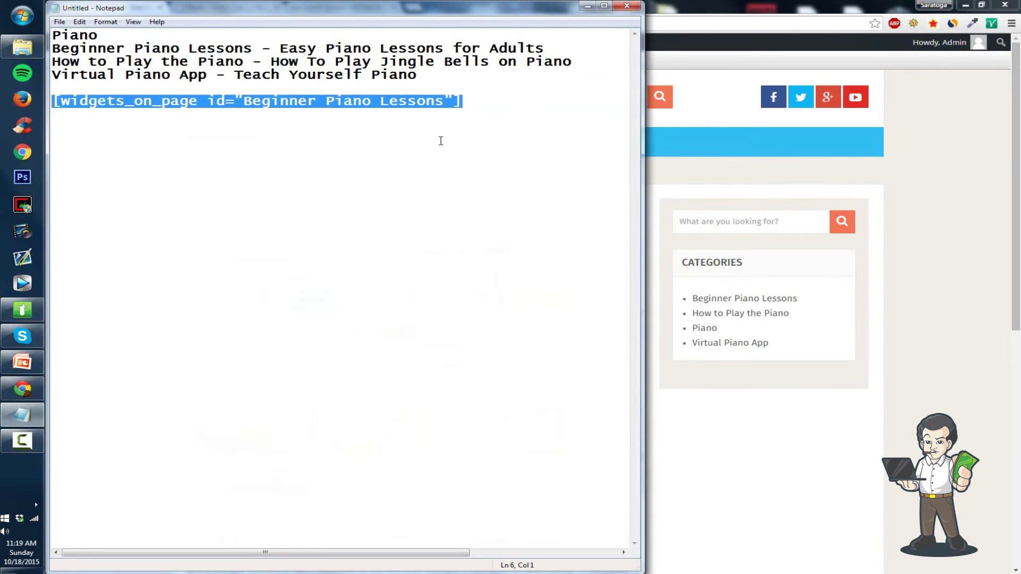
# - Return to the browser, paste the copied shortcode below the last paragraph of the Beginner Piano Lessons page, and update the page
pyautogui.click(690, 191)
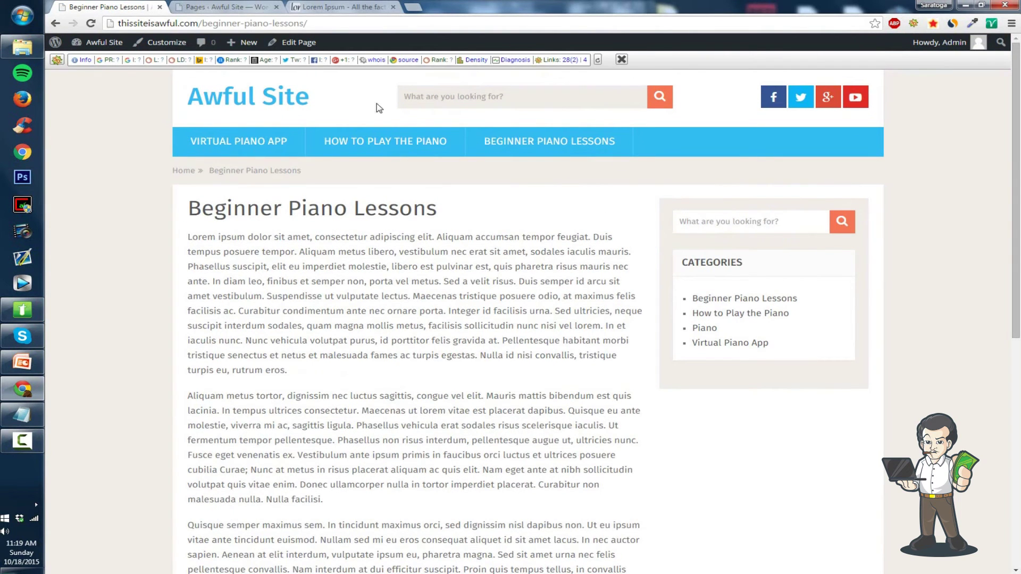
pyautogui.click(296, 42)
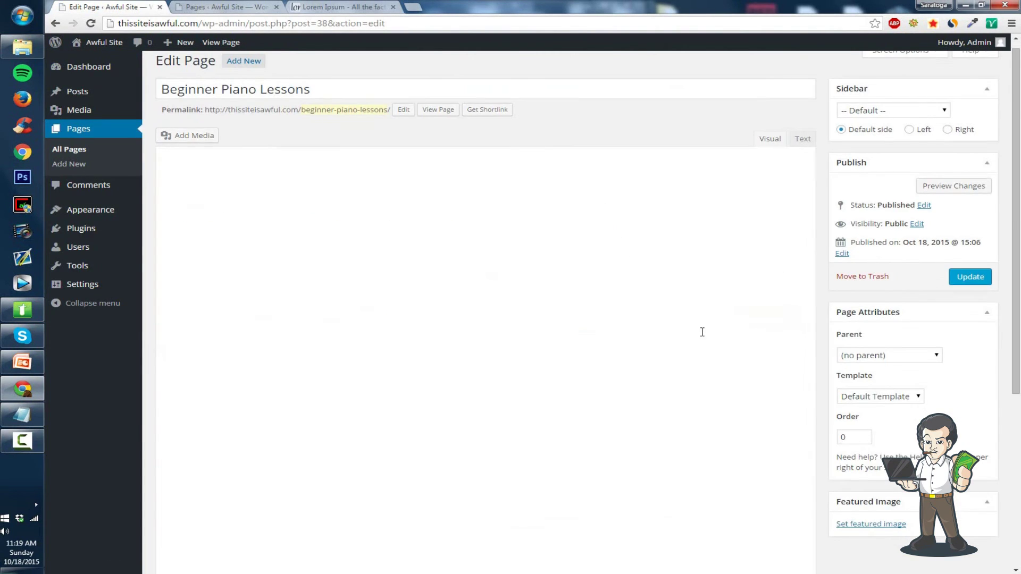
pyautogui.scroll(-3, 745, 412)
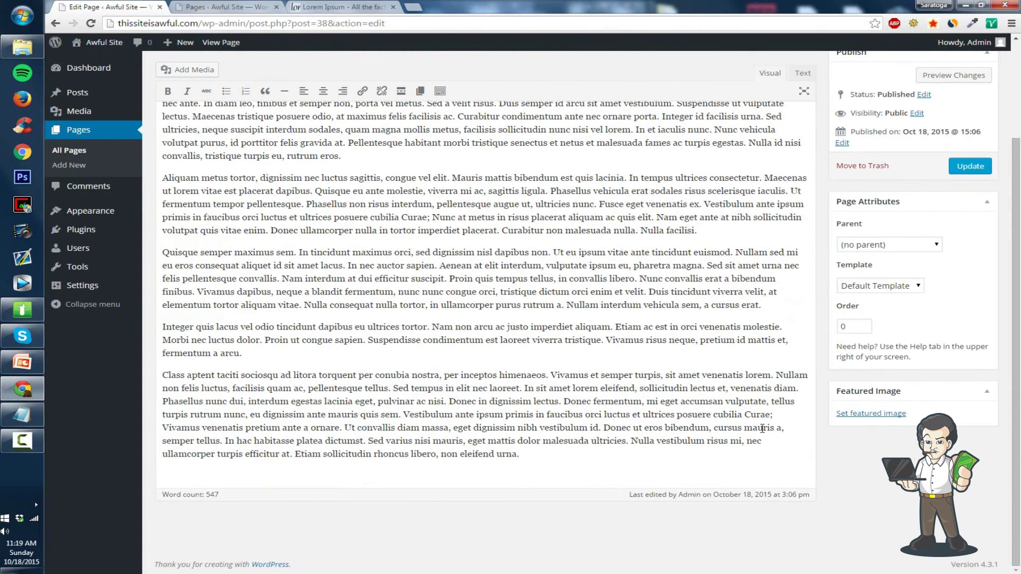
pyautogui.hotkey('ctrl', 'v')
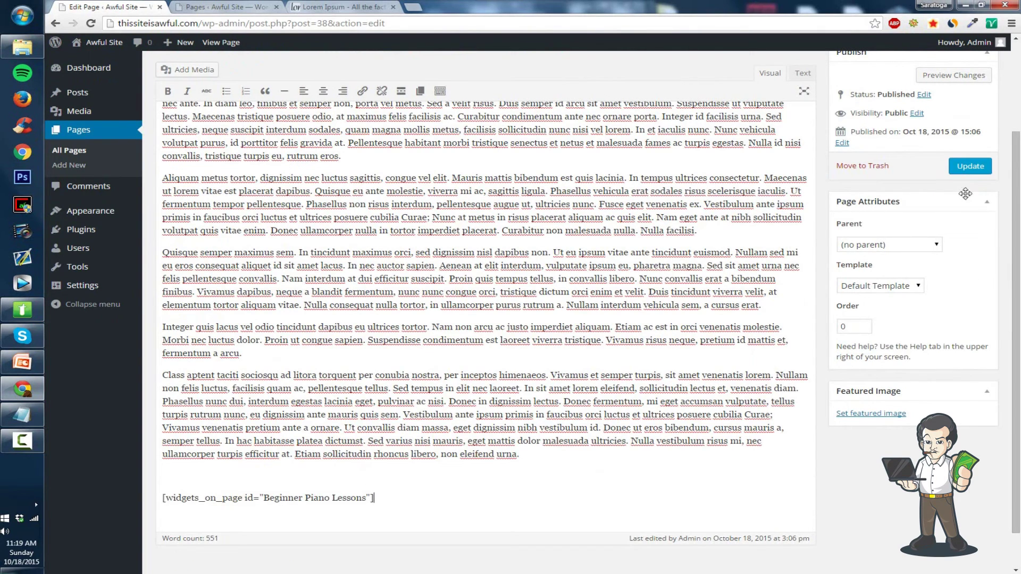
pyautogui.click(969, 167)
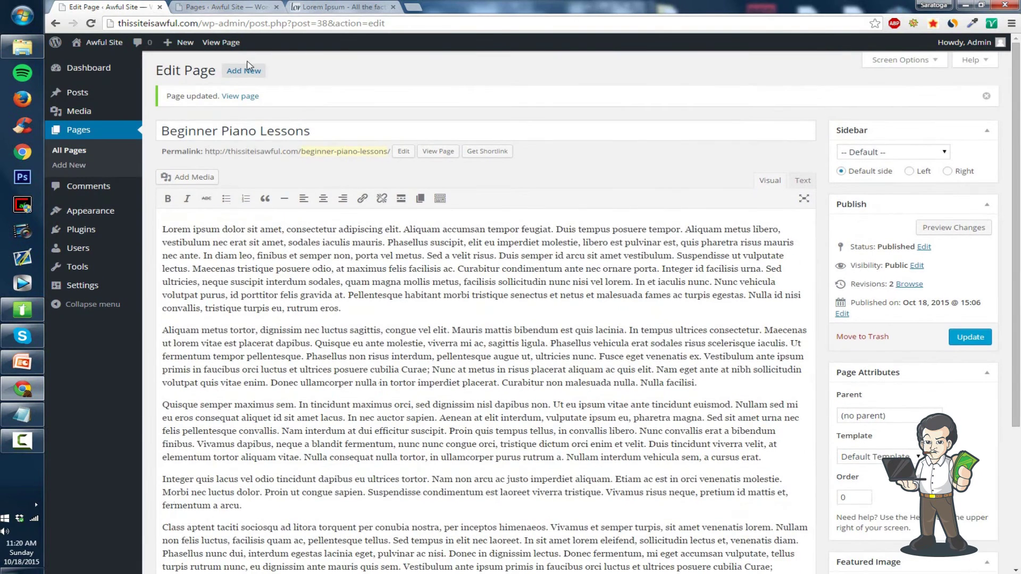
# - View the live Beginner Piano Lessons page and check how the shortcode renders below the text
pyautogui.click(226, 44)
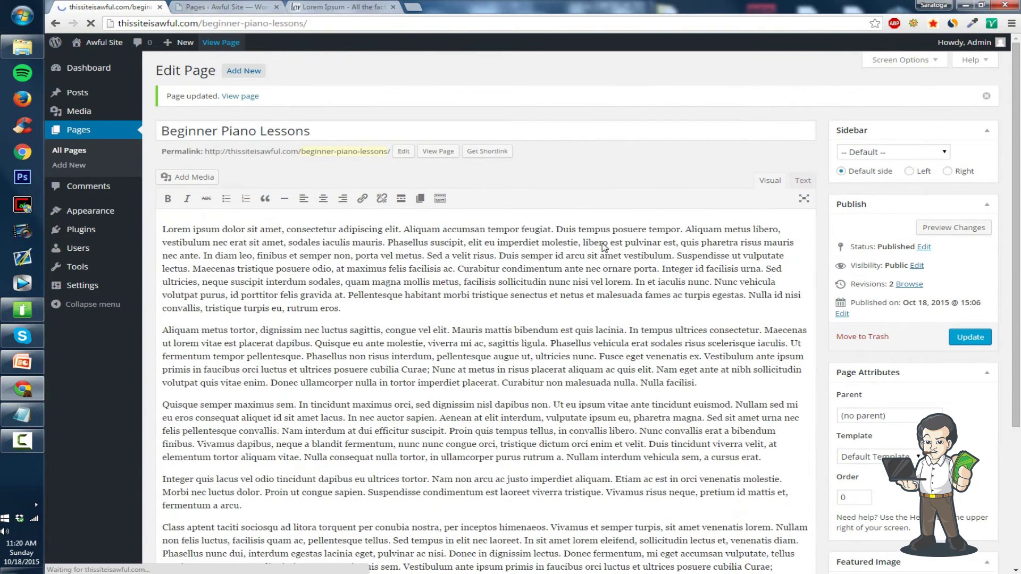
pyautogui.scroll(-10, 594, 334)
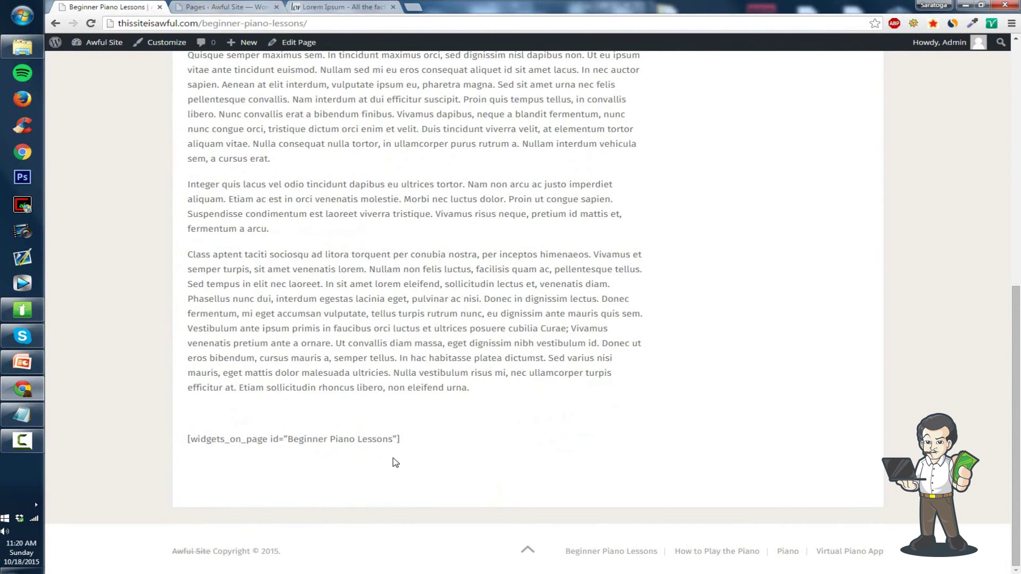
pyautogui.scroll(10, 395, 462)
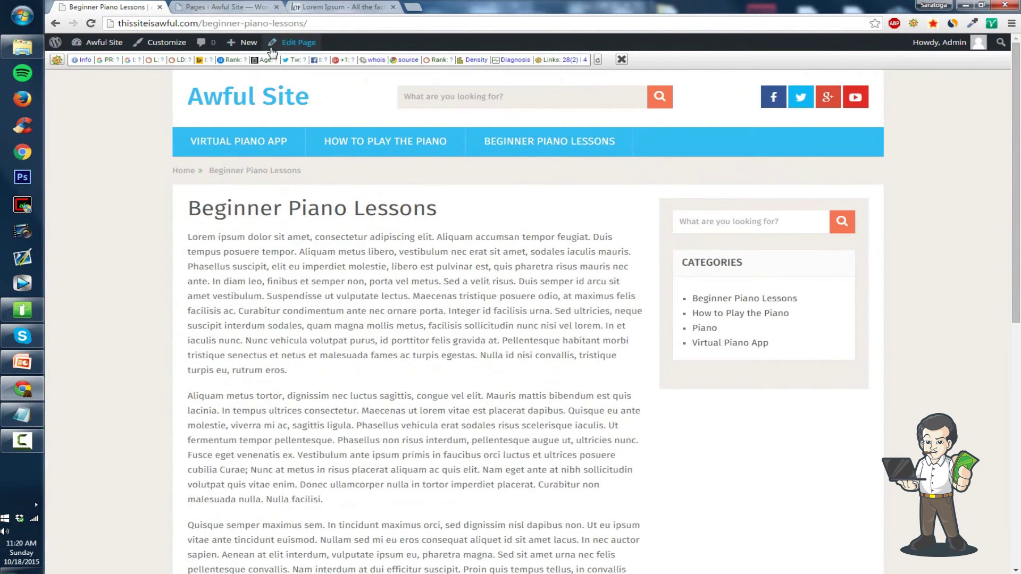
# - Go back to the admin area and check the sidebar names in the Widgets on Pages options
pyautogui.moveTo(244, 42)
pyautogui.click(241, 89)
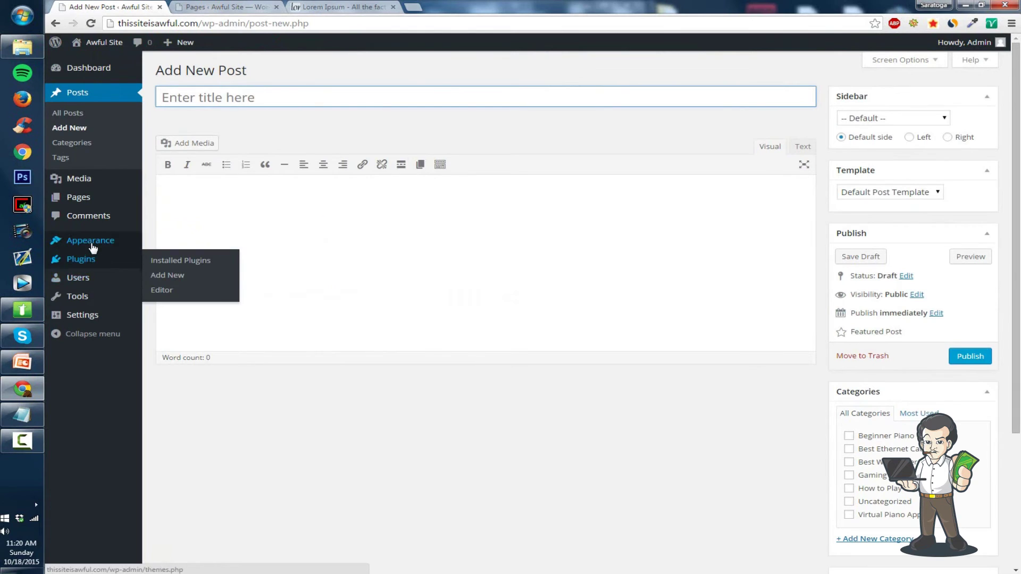
pyautogui.moveTo(88, 248)
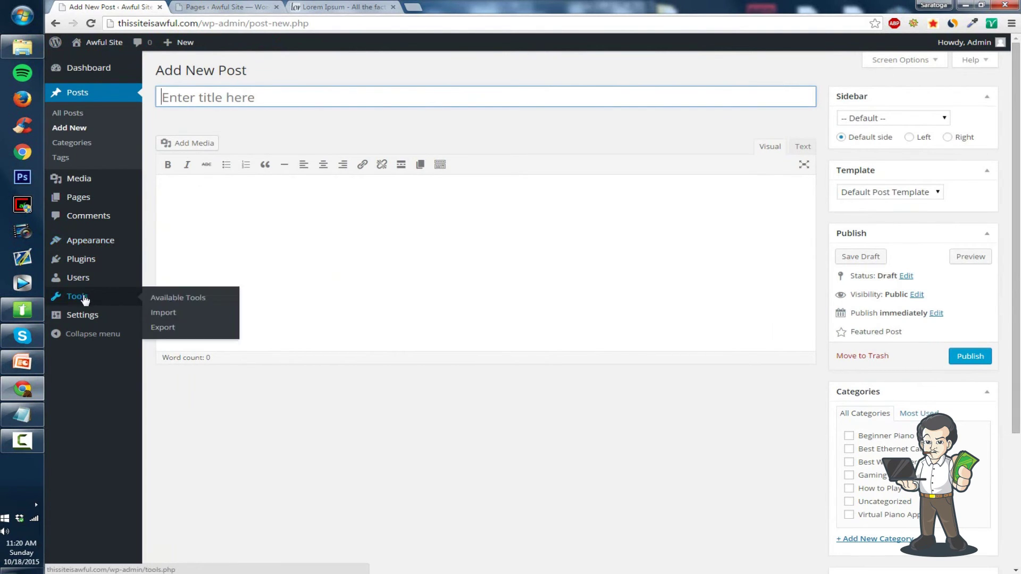
pyautogui.moveTo(80, 317)
pyautogui.click(179, 407)
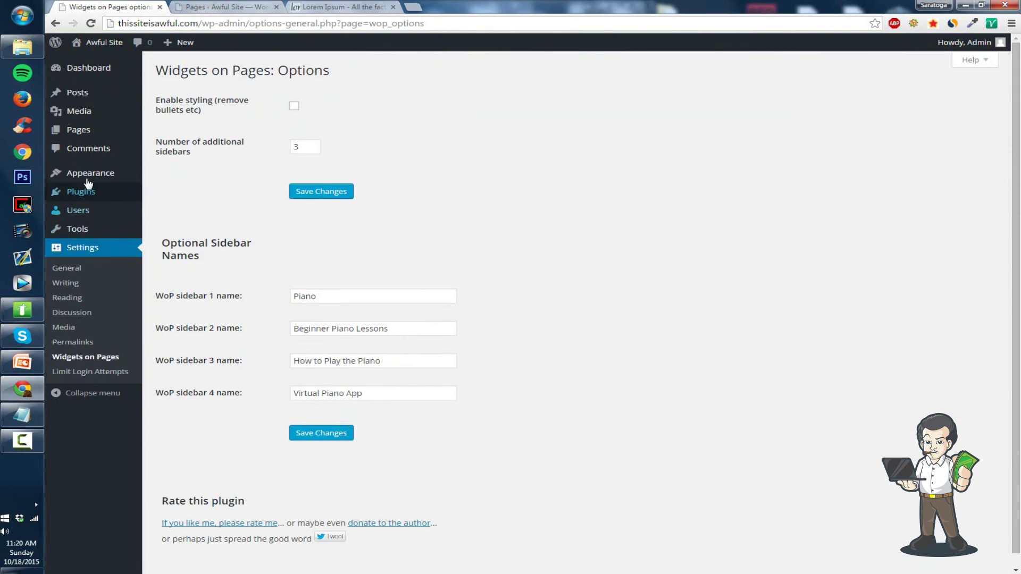
# - Open the site's widgets and expand the Beginner Piano Lessons sidebar to check the exact shortcode it requires
pyautogui.moveTo(90, 174)
pyautogui.click(166, 207)
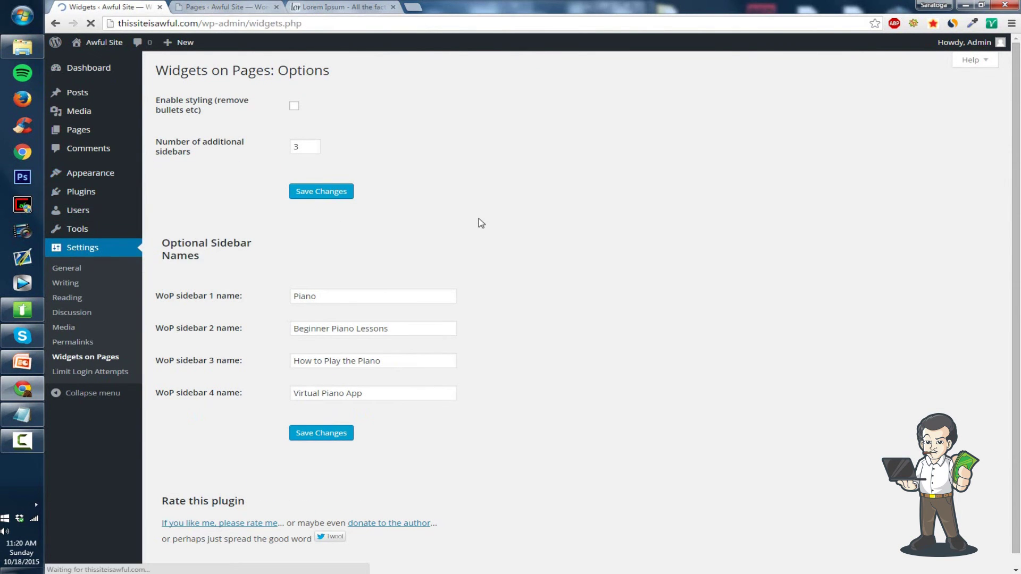
pyautogui.click(868, 100)
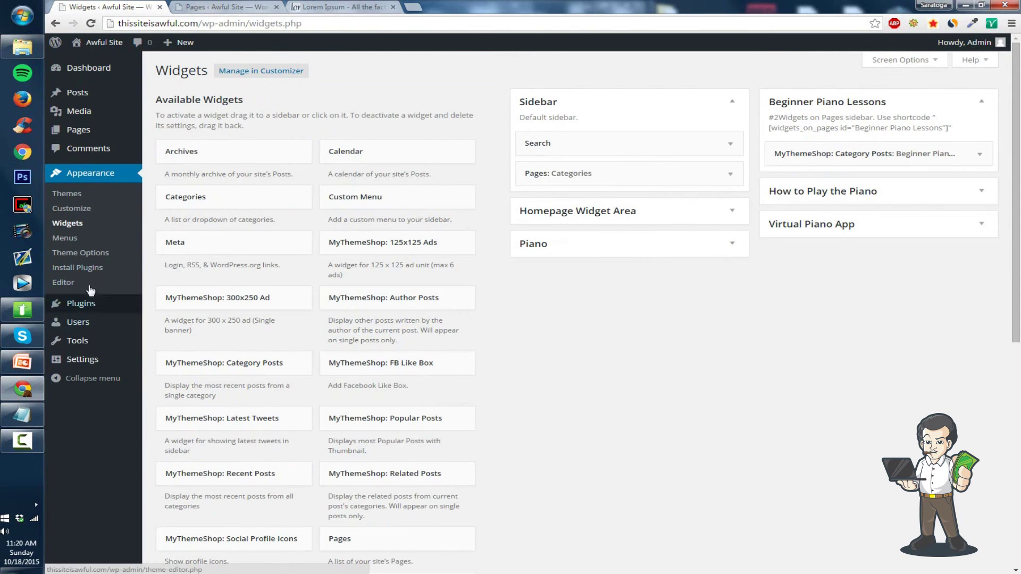
# - Go to the pages list and open Beginner Piano Lessons, How to Play the Piano and Virtual Piano App for editing in separate tabs
pyautogui.click(155, 131)
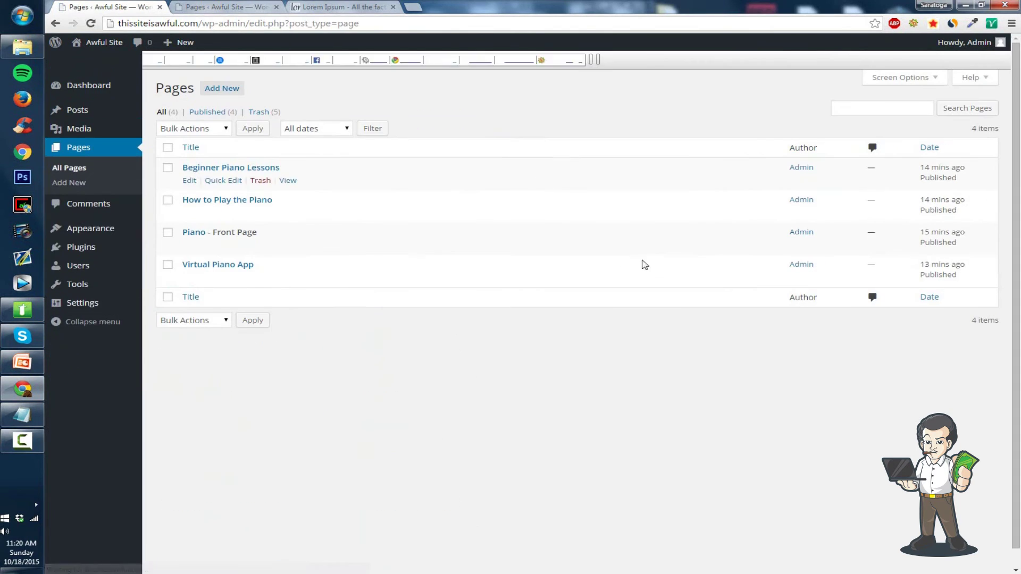
pyautogui.rightClick(197, 162)
pyautogui.click(207, 173)
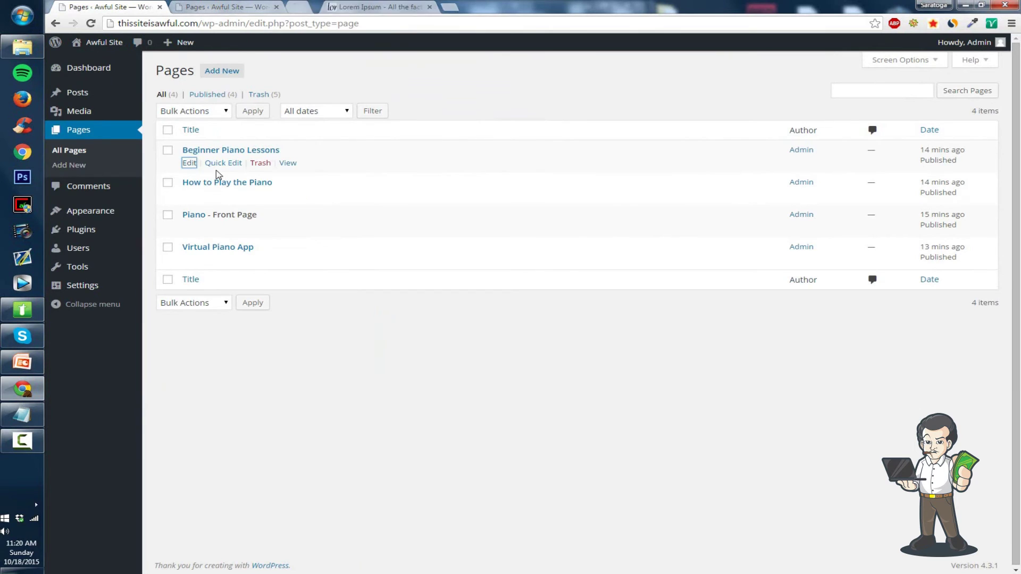
pyautogui.rightClick(194, 196)
pyautogui.click(208, 206)
pyautogui.rightClick(194, 234)
pyautogui.rightClick(190, 227)
pyautogui.click(213, 231)
pyautogui.rightClick(183, 264)
pyautogui.click(212, 271)
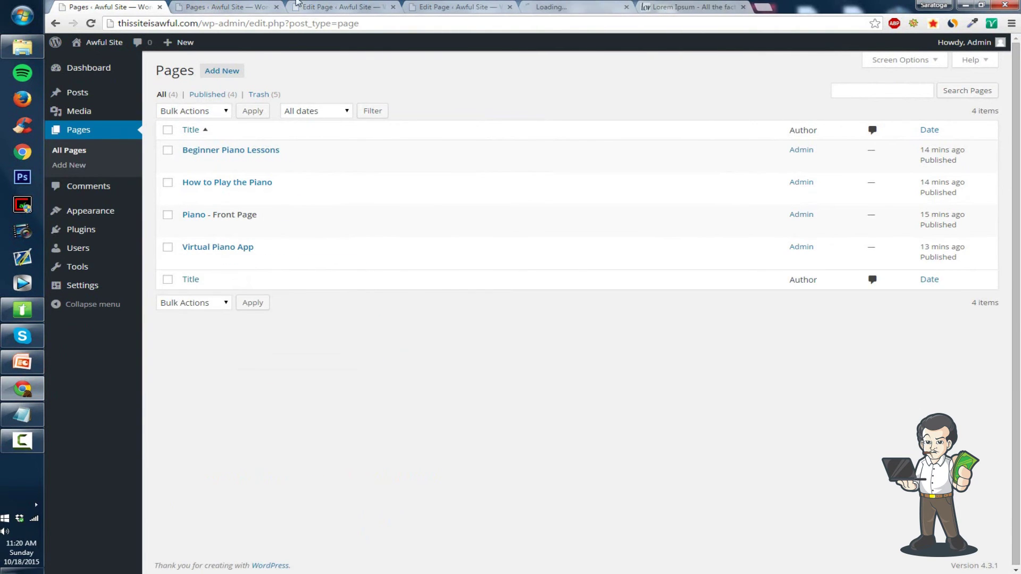
# - Correct the Beginner Piano Lessons page's shortcode to [widgets_on_pages id="Beginner Piano Lessons"], copy it, and update the page
pyautogui.click(229, 7)
pyautogui.click(335, 8)
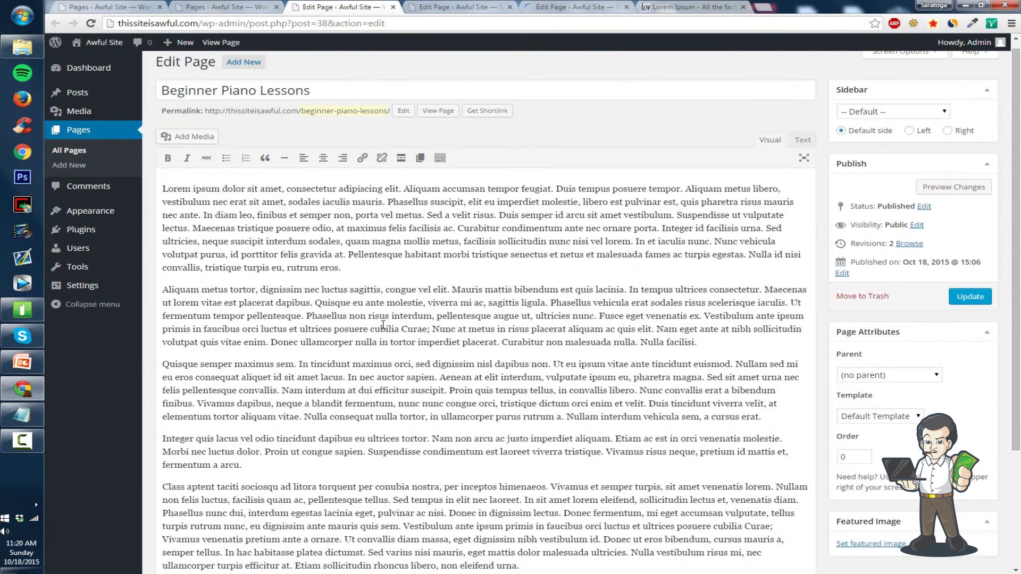
pyautogui.scroll(-3, 383, 325)
pyautogui.write('s')
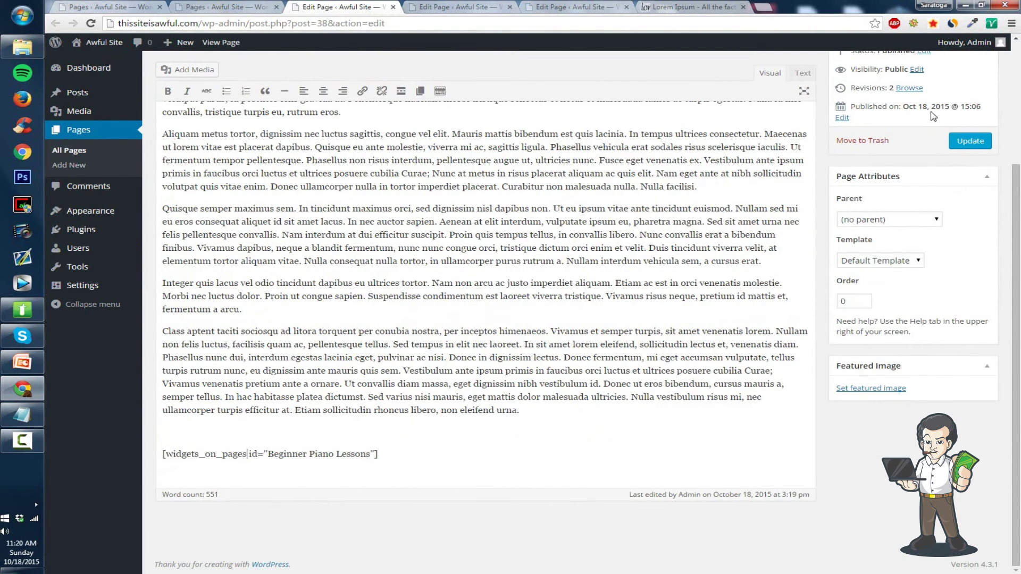
pyautogui.moveTo(446, 448); pyautogui.dragTo(127, 444)
pyautogui.hotkey('ctrl', 'c')
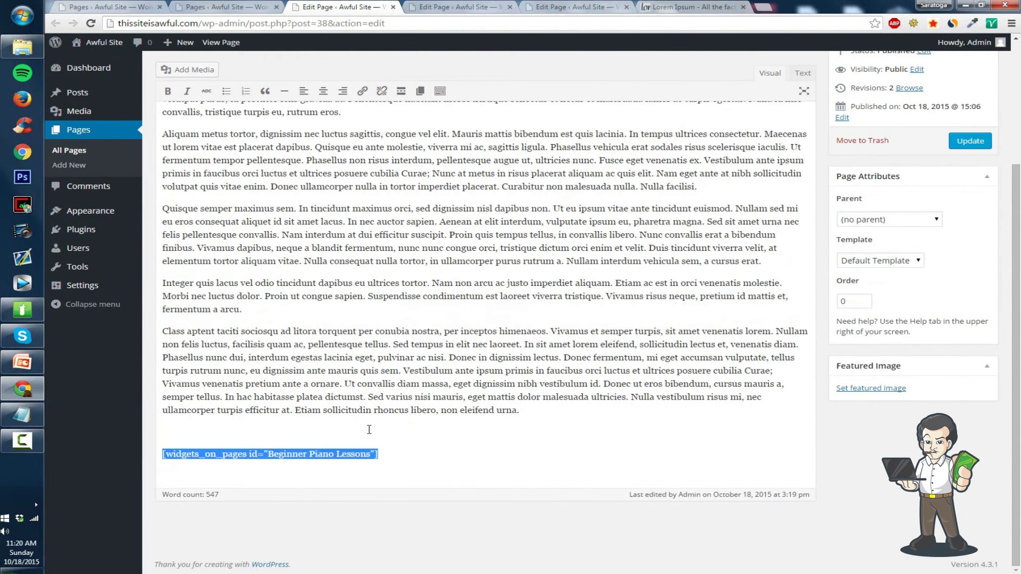
pyautogui.click(969, 140)
# - Paste the copied shortcode below the last paragraph of the How to Play the Piano page
pyautogui.click(460, 7)
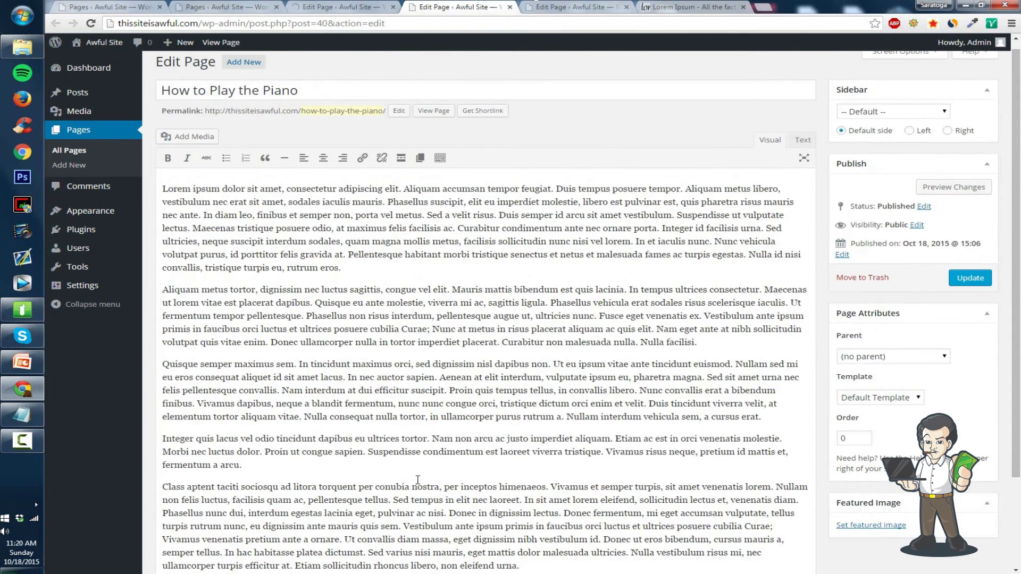
pyautogui.scroll(-3, 414, 486)
pyautogui.click(585, 464)
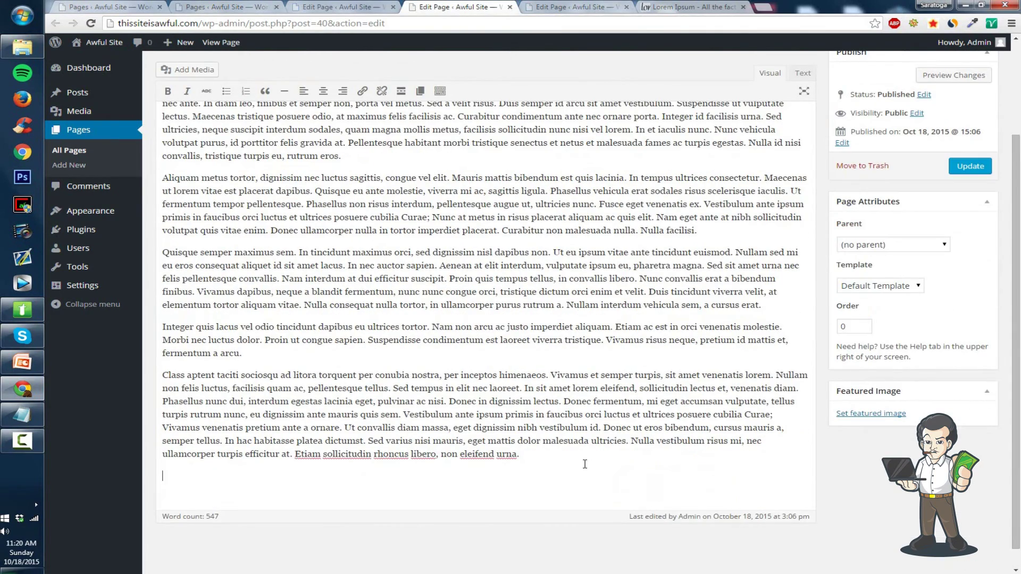
pyautogui.hotkey('ctrl', 'v')
pyautogui.scroll(3, 370, 484)
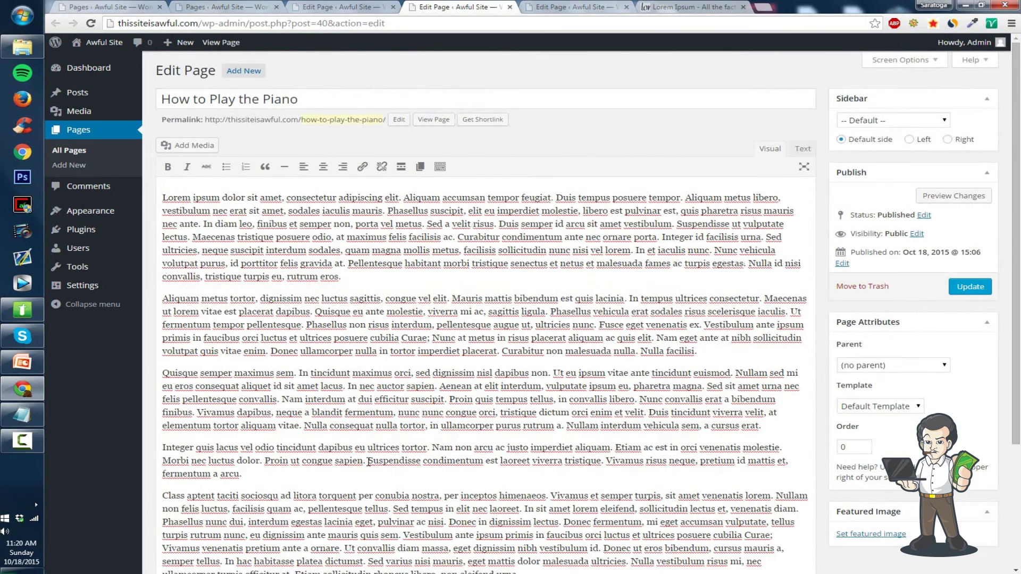
# - Change the pasted shortcode's id to "How to Play the Piano" and update the page
pyautogui.scroll(-3, 368, 462)
pyautogui.moveTo(273, 455); pyautogui.dragTo(374, 462)
pyautogui.press('BackSpace')
pyautogui.write('How to Play the Piano')
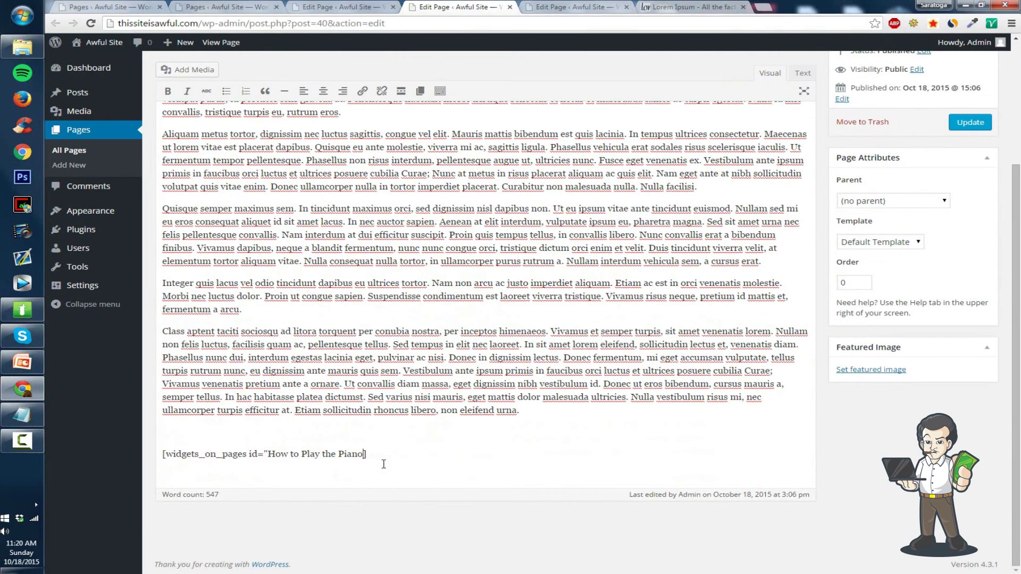
pyautogui.scroll(3, 383, 464)
pyautogui.scroll(-3, 383, 464)
pyautogui.write('"')
pyautogui.click(970, 122)
# - Paste the copied shortcode on a new line below the last paragraph of the Virtual Piano App page
pyautogui.click(542, 6)
pyautogui.scroll(-5, 431, 379)
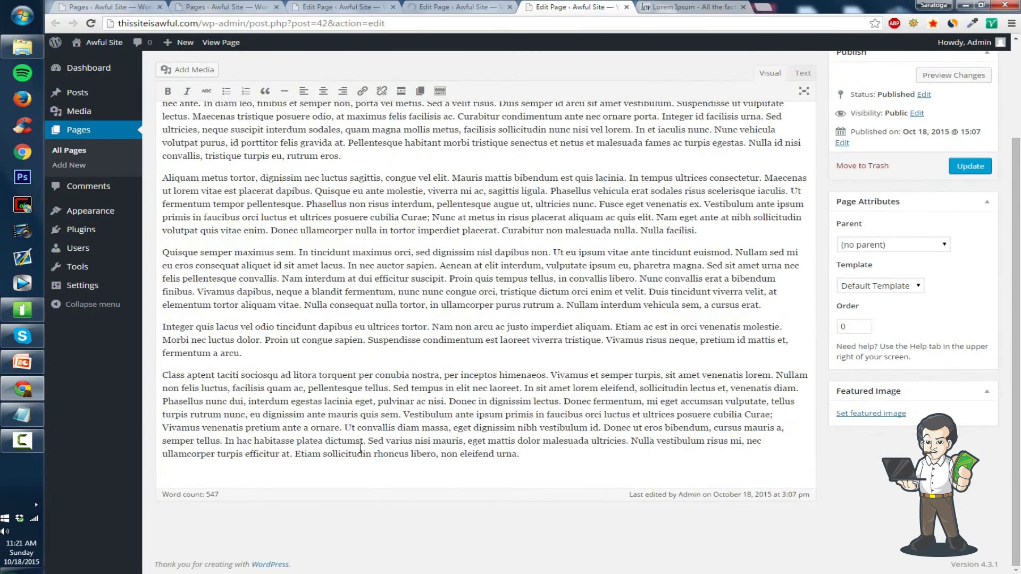
pyautogui.click(587, 459)
pyautogui.press('Return')
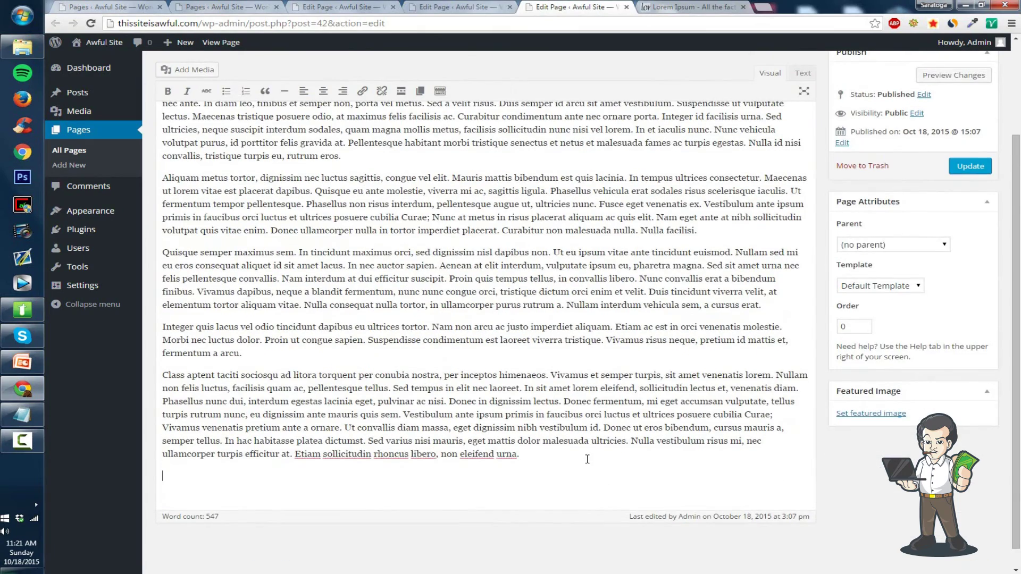
pyautogui.write('[vsfgen_vc_page id="Beginner Piano Lessons"]')
pyautogui.scroll(3, 532, 425)
pyautogui.scroll(-3, 497, 416)
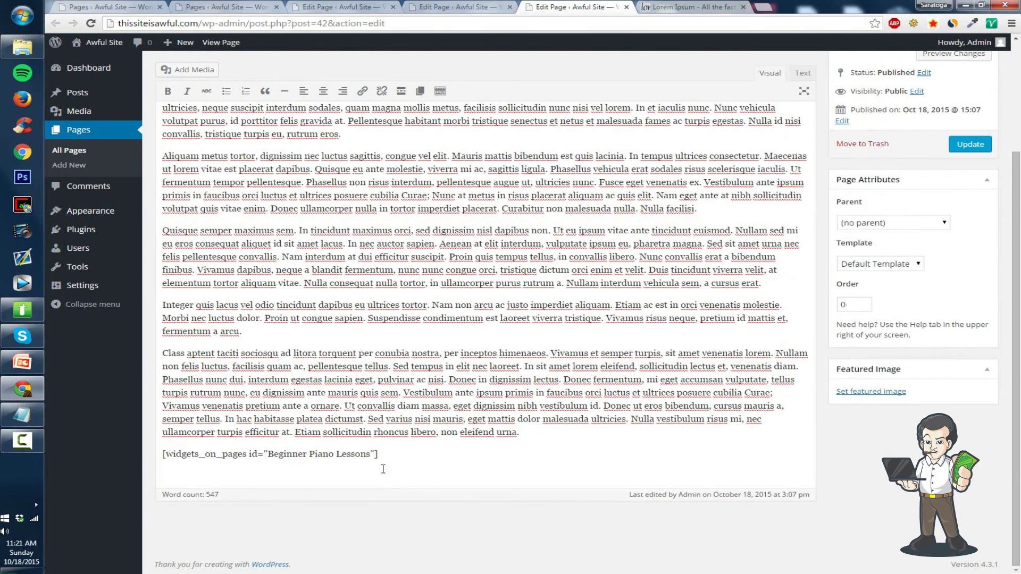
# - Replace the shortcode's id with "Virtual Piano App" and update the page
pyautogui.moveTo(267, 456); pyautogui.dragTo(369, 462)
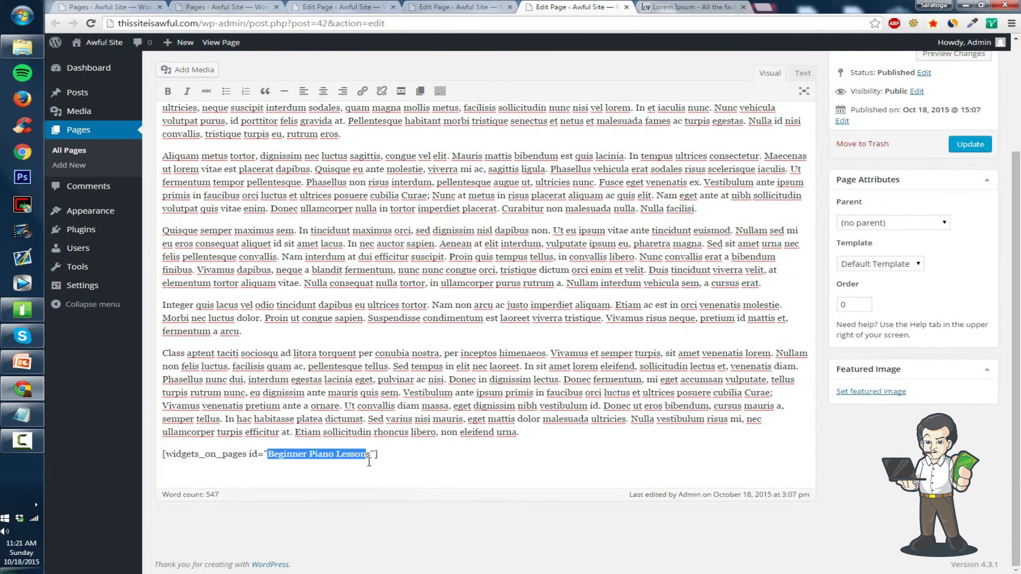
pyautogui.press('Delete')
pyautogui.press('Delete')
pyautogui.write('Virut')
pyautogui.press('BackSpace')
pyautogui.press('BackSpace')
pyautogui.write('tual Piano App')
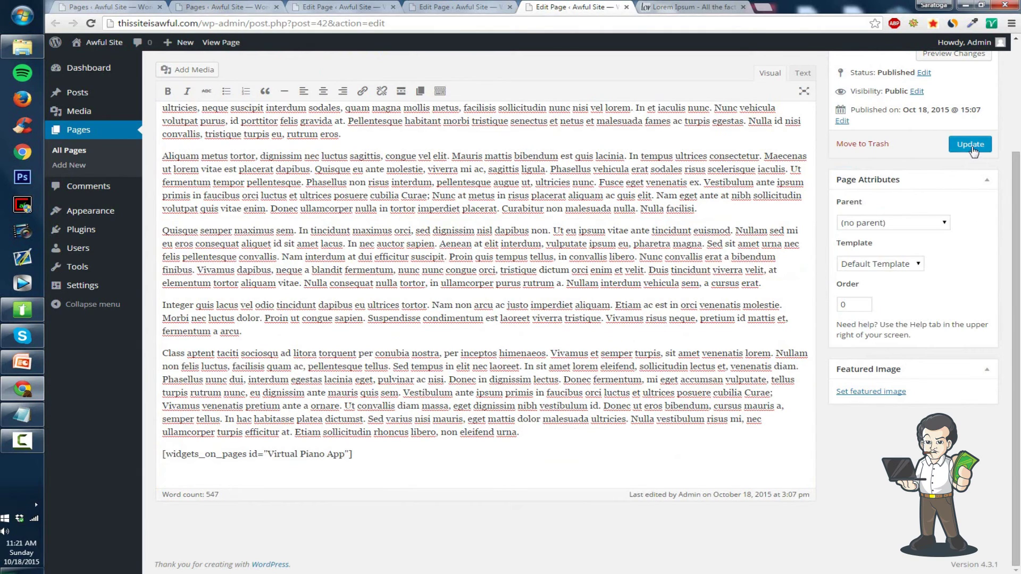
pyautogui.click(972, 150)
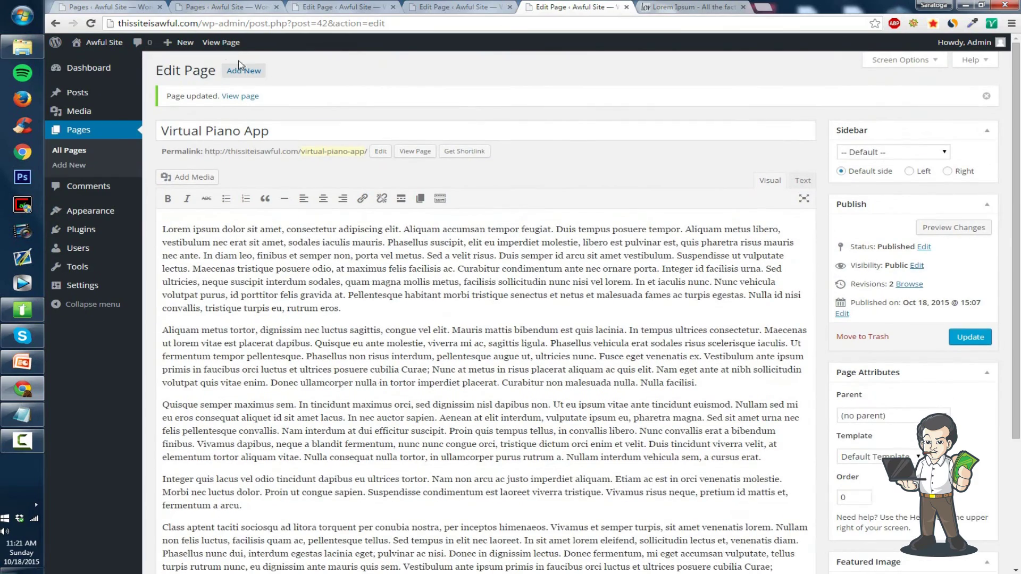
# - Open the live versions of the Virtual Piano App, How to Play the Piano and Beginner Piano Lessons pages
pyautogui.click(221, 42)
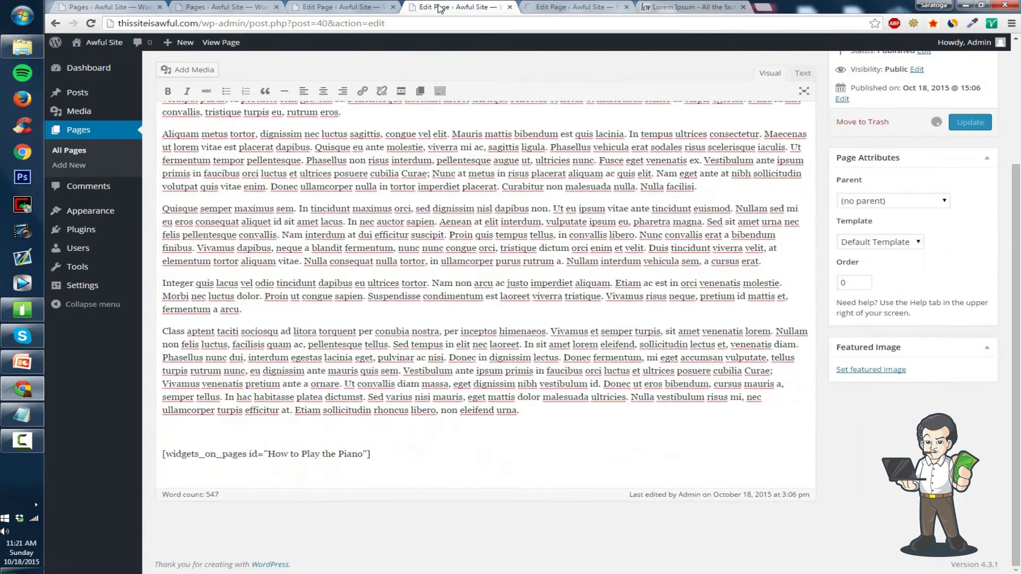
pyautogui.click(459, 6)
pyautogui.click(220, 42)
pyautogui.click(337, 7)
pyautogui.click(221, 42)
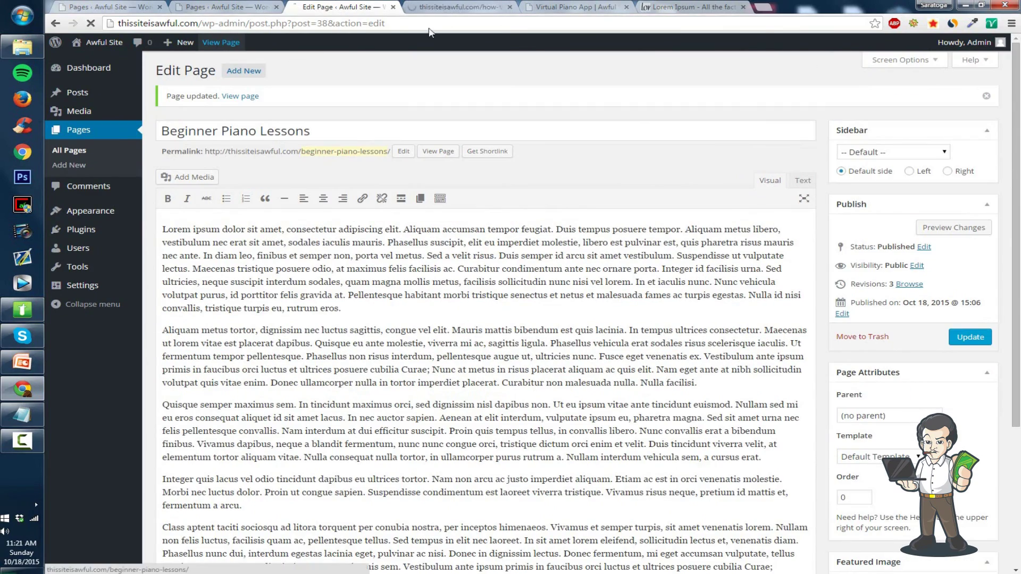
# - Check the category post list below the text on each of the three live pages
pyautogui.click(458, 6)
pyautogui.scroll(-10, 470, 215)
pyautogui.scroll(-5, 470, 215)
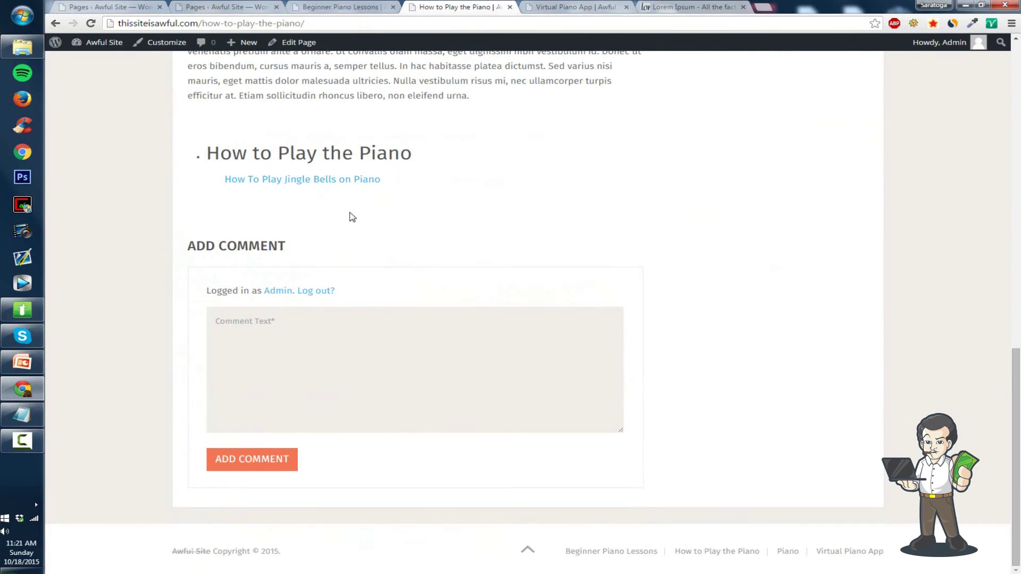
pyautogui.click(551, 6)
pyautogui.scroll(-10, 511, 262)
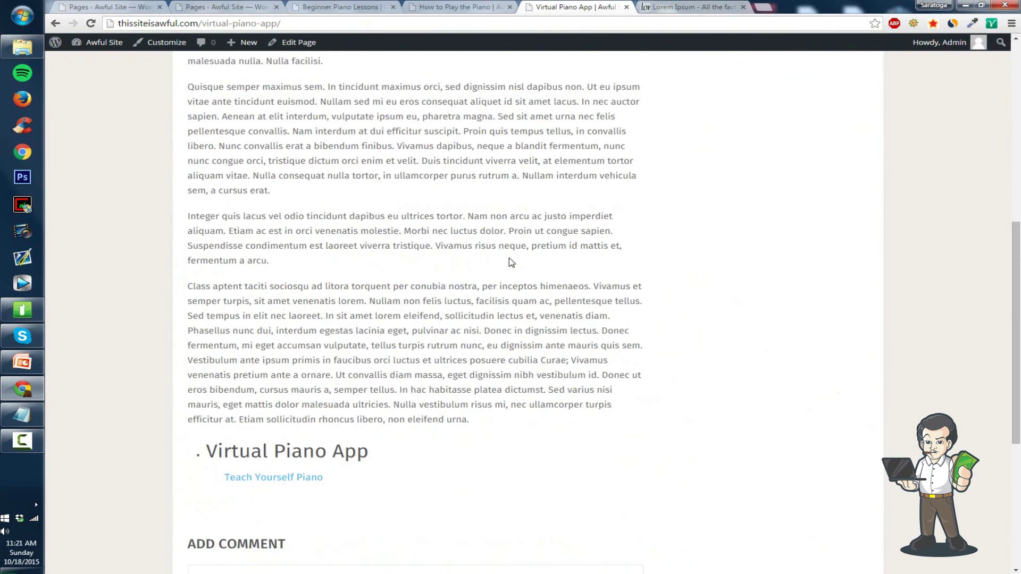
pyautogui.click(348, 6)
pyautogui.scroll(15, 365, 287)
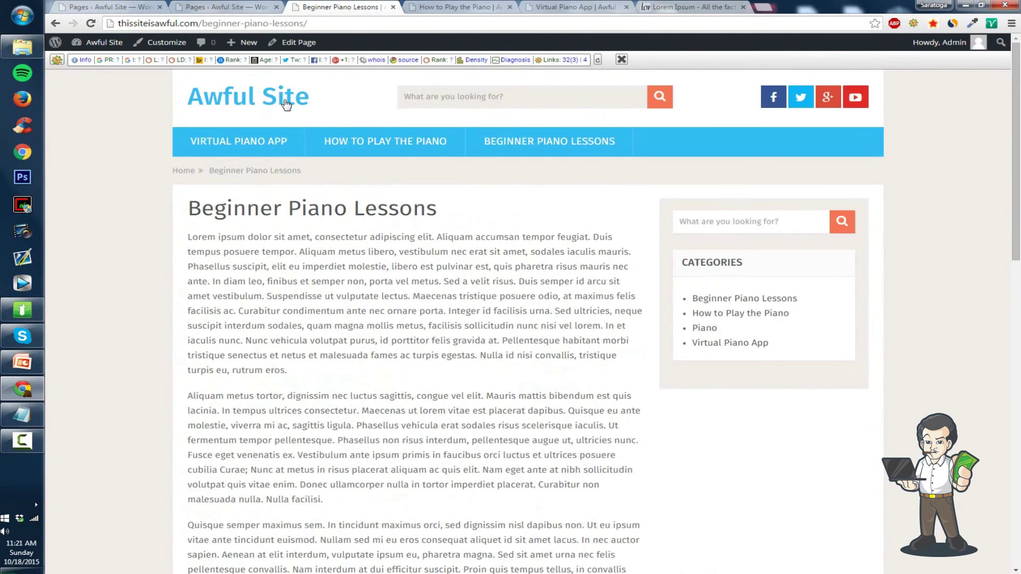
# - Return to the site's Piano front page and review its in-text links to the three category pages
pyautogui.click(584, 138)
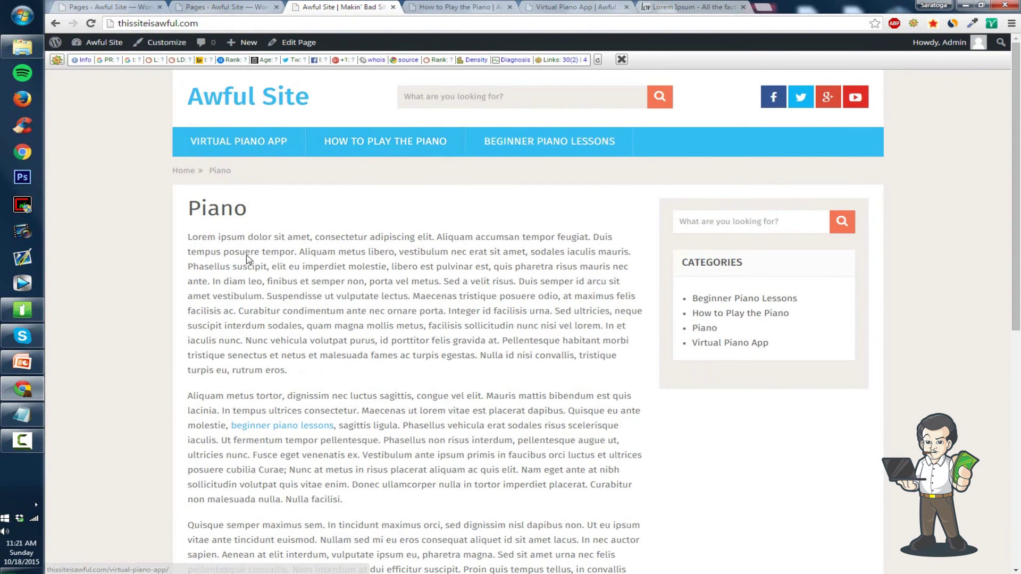
pyautogui.scroll(-6, 472, 374)
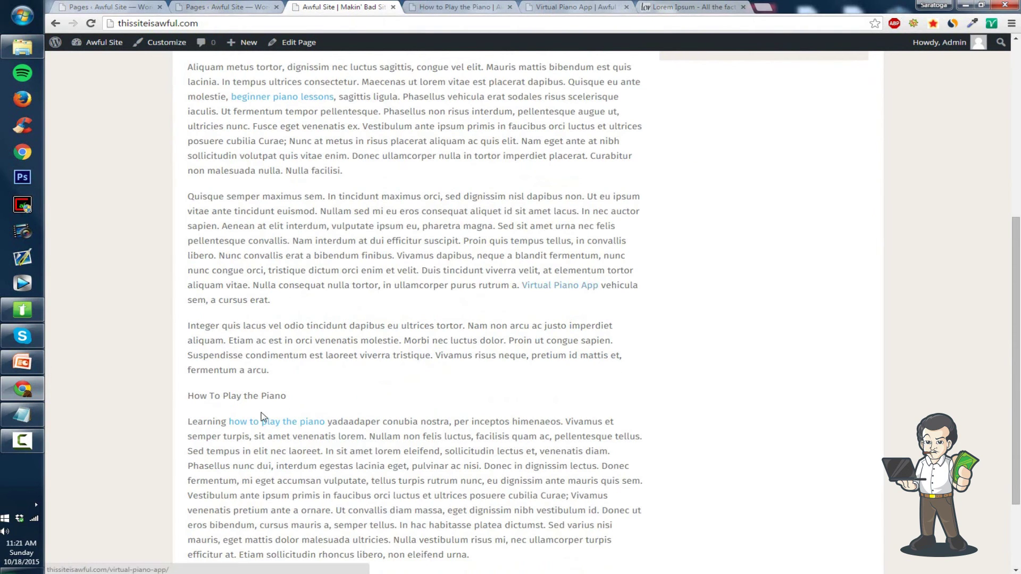
pyautogui.scroll(6, 601, 288)
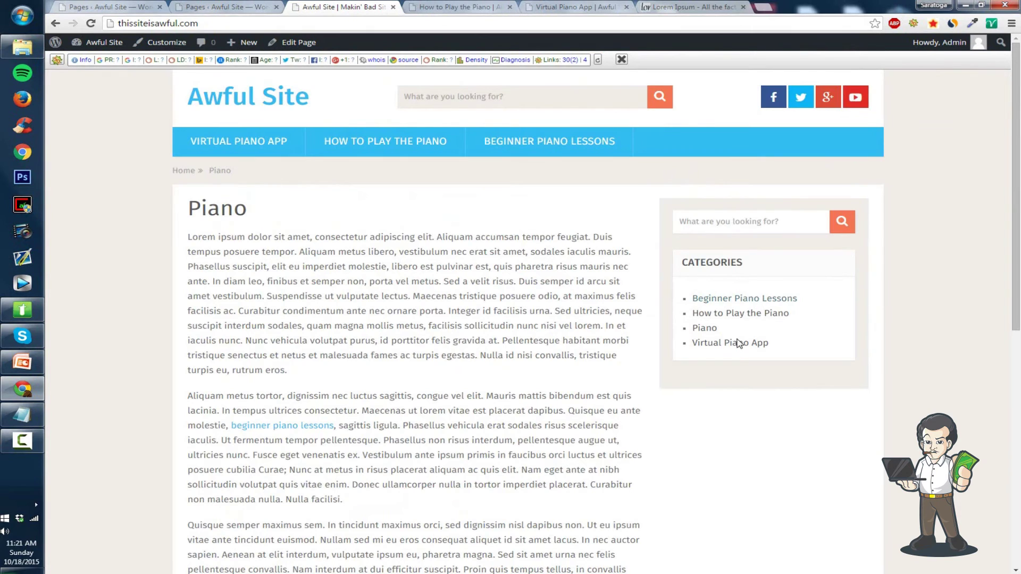
# - Open the live Virtual Piano App page, glance at the silo diagram in PowerPoint, and return to the browser
pyautogui.click(245, 137)
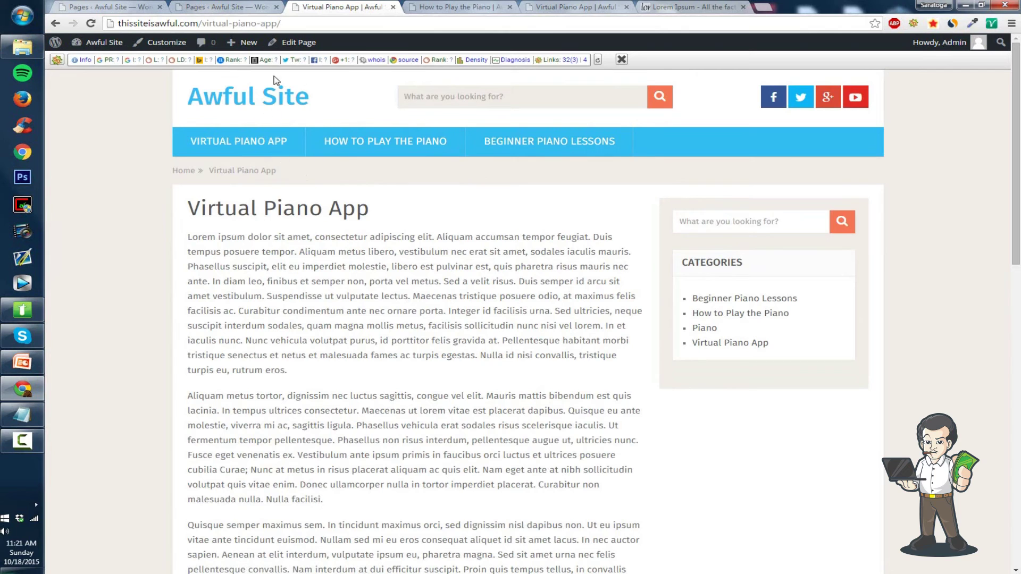
pyautogui.click(21, 366)
pyautogui.click(21, 336)
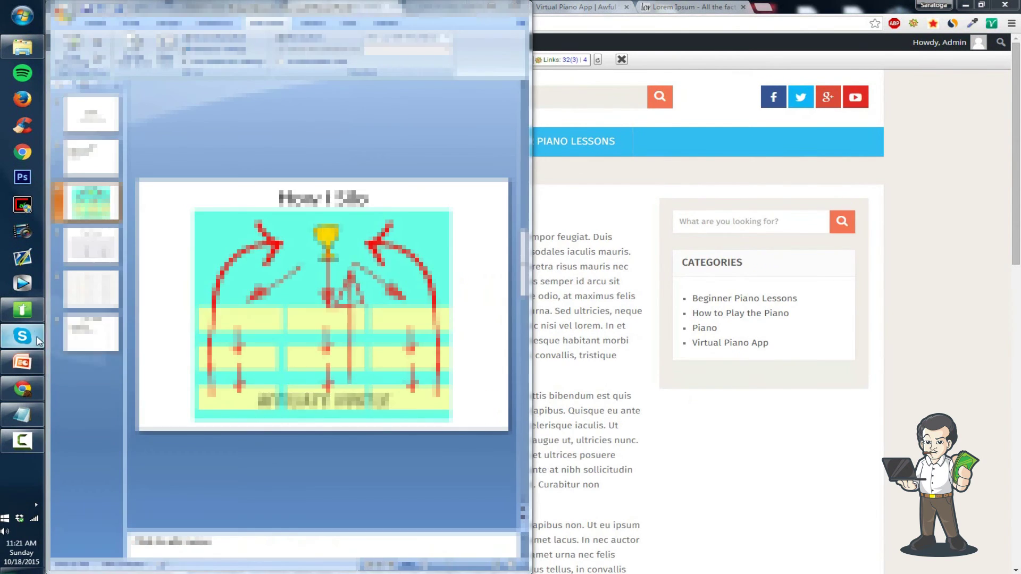
pyautogui.click(619, 351)
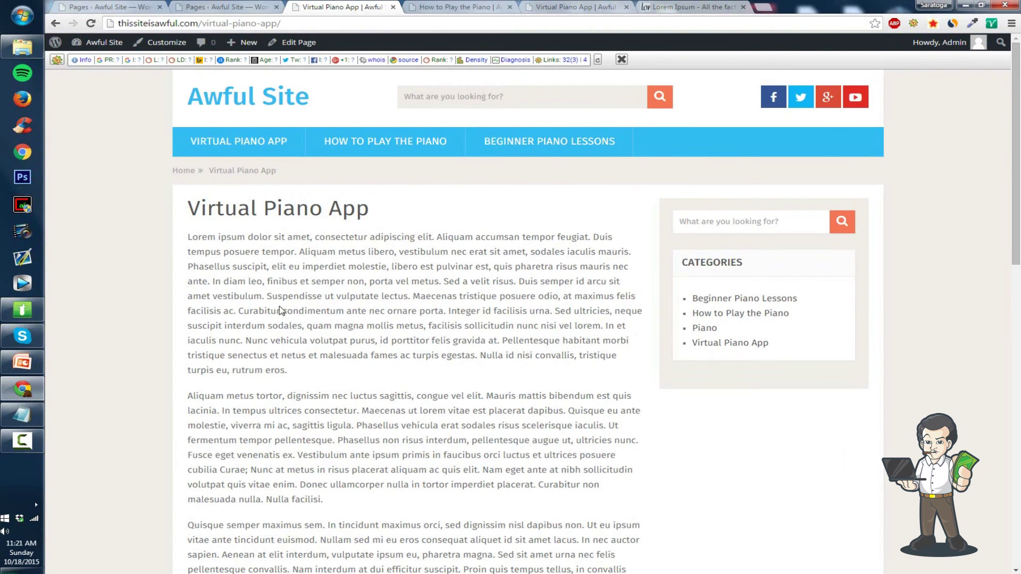
# - Follow the Teach Yourself Piano link below the Virtual Piano App page's text and look through that post
pyautogui.scroll(-3, 280, 310)
pyautogui.scroll(-4, 278, 311)
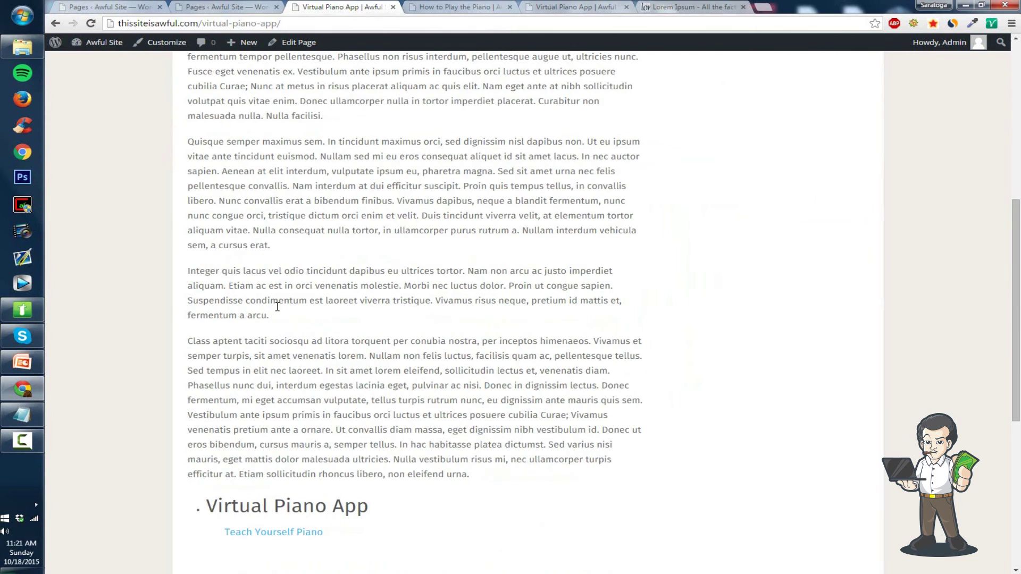
pyautogui.scroll(-3, 277, 306)
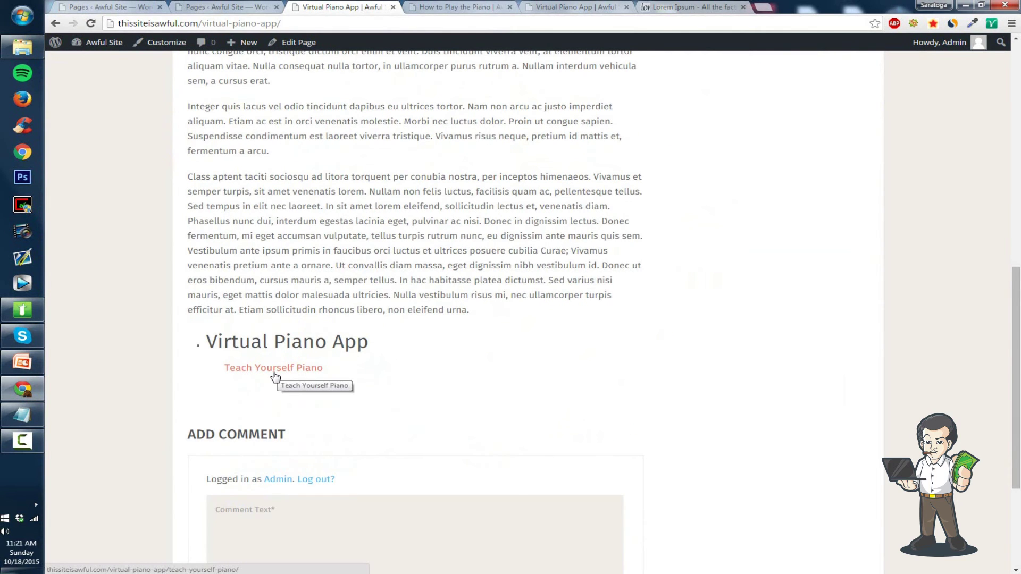
pyautogui.click(275, 377)
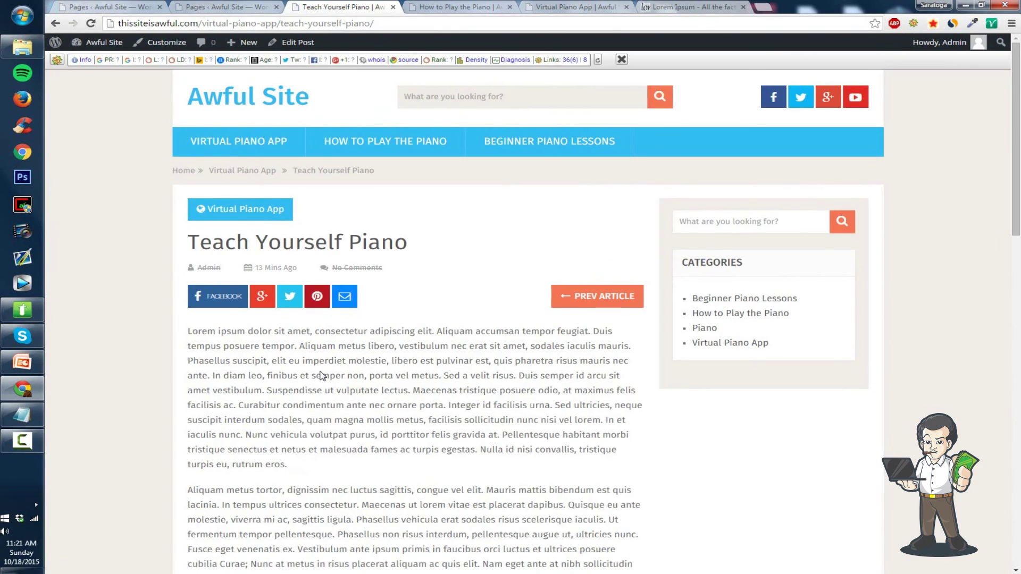
pyautogui.scroll(-11, 321, 376)
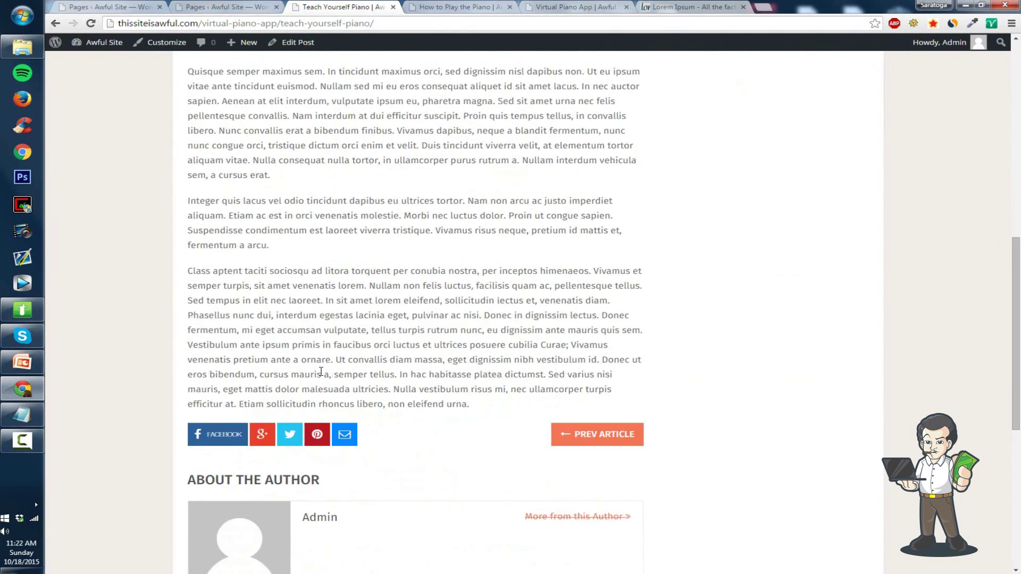
pyautogui.scroll(10, 332, 363)
pyautogui.scroll(2, 332, 363)
# - Open the Teach Yourself Piano post for editing and replace "Phasellus suscipit" in the first paragraph with "Piano"
pyautogui.click(297, 43)
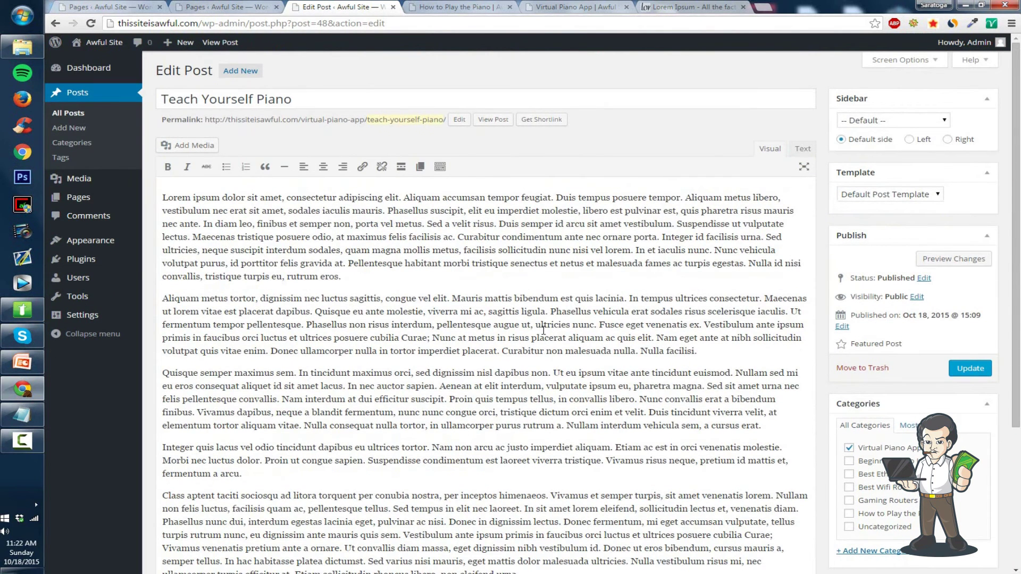
pyautogui.moveTo(394, 211); pyautogui.dragTo(464, 207)
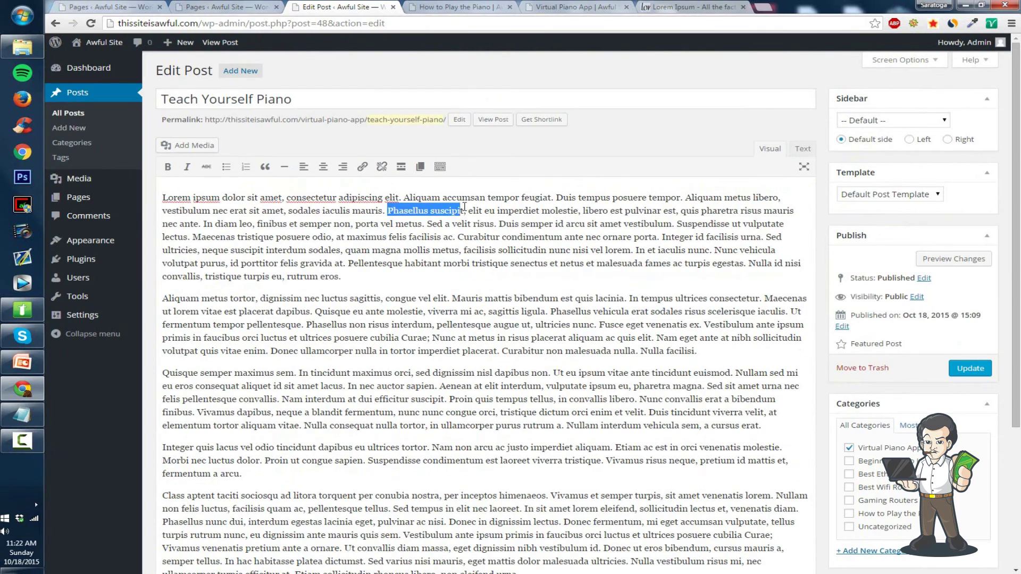
pyautogui.write('Piano')
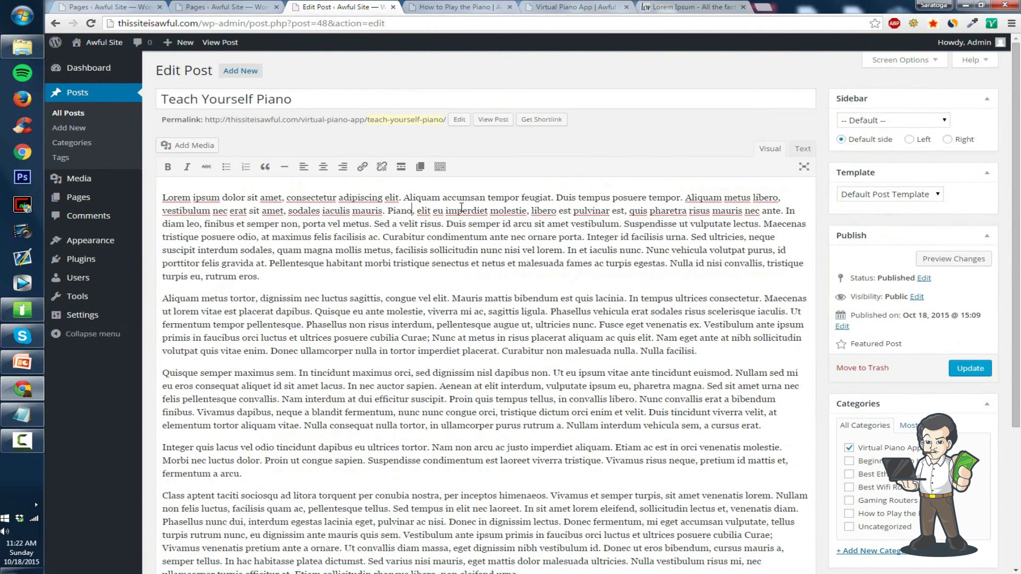
pyautogui.click(411, 211)
pyautogui.write(',')
pyautogui.moveTo(390, 213); pyautogui.dragTo(411, 211)
pyautogui.click(362, 166)
pyautogui.write('http://')
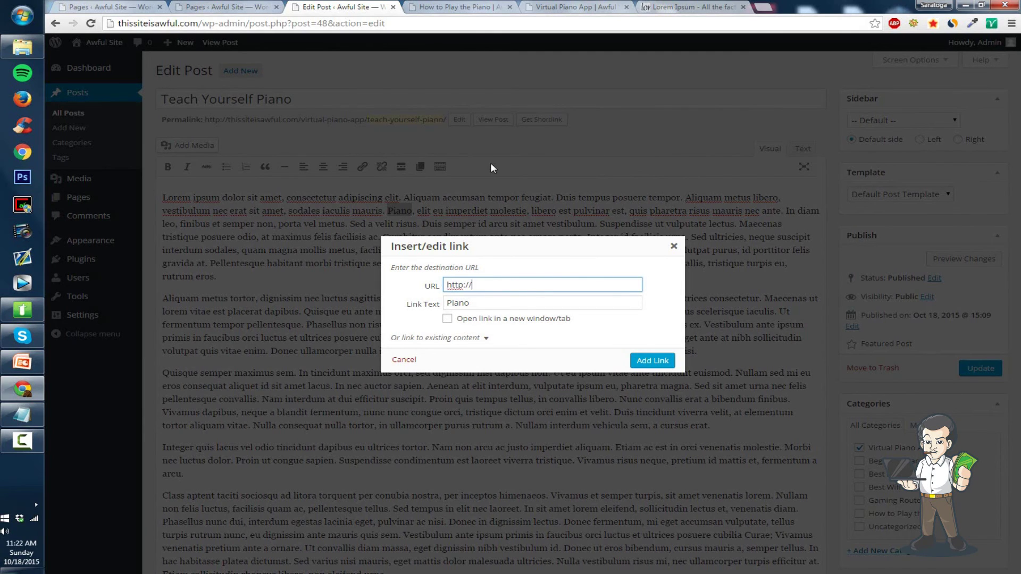
pyautogui.write('thissiteisawful.com/')
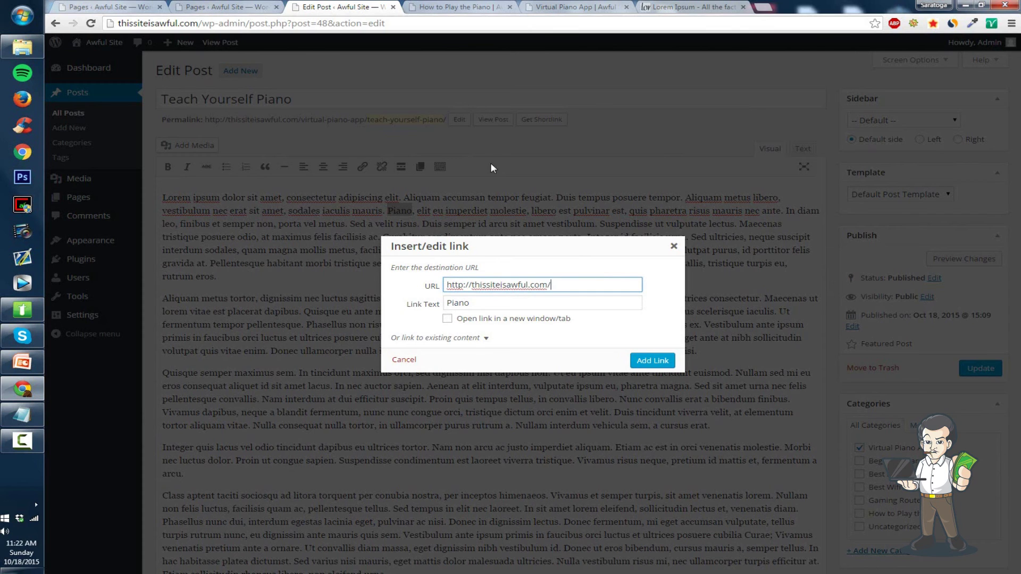
pyautogui.hotkey('ctrl', 'a')
pyautogui.hotkey('ctrl', 'c')
pyautogui.click(661, 359)
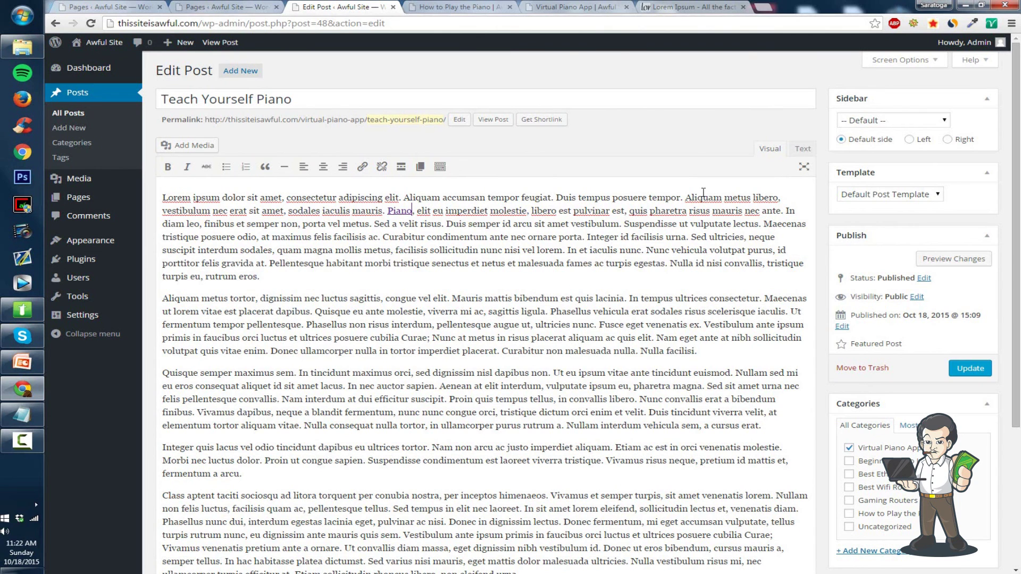
pyautogui.click(970, 368)
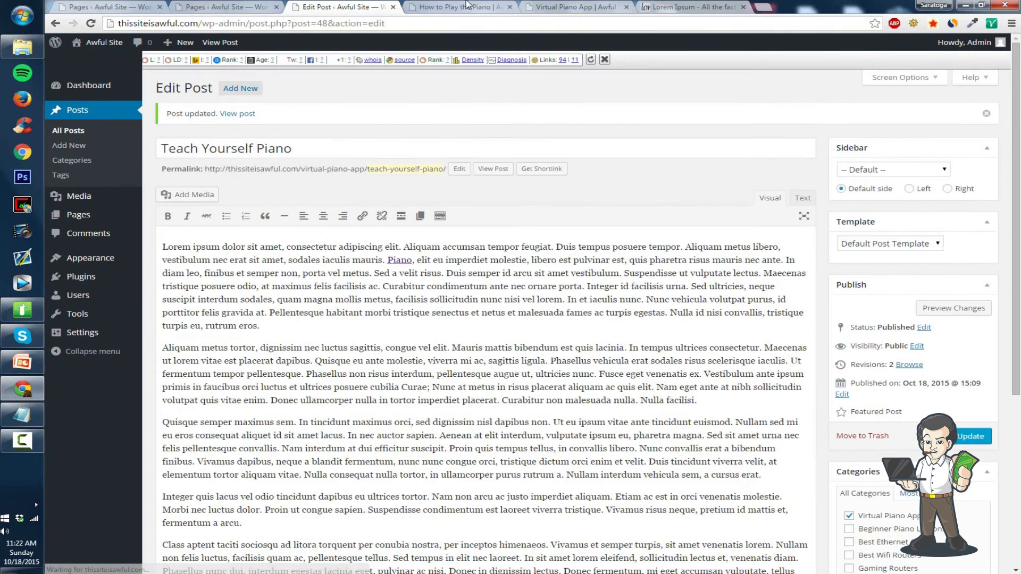
# - Open How To Play Jingle Bells on Piano and Teach Yourself Piano from their category pages for editing, and return to the Jingle Bells post
pyautogui.click(468, 7)
pyautogui.click(356, 180)
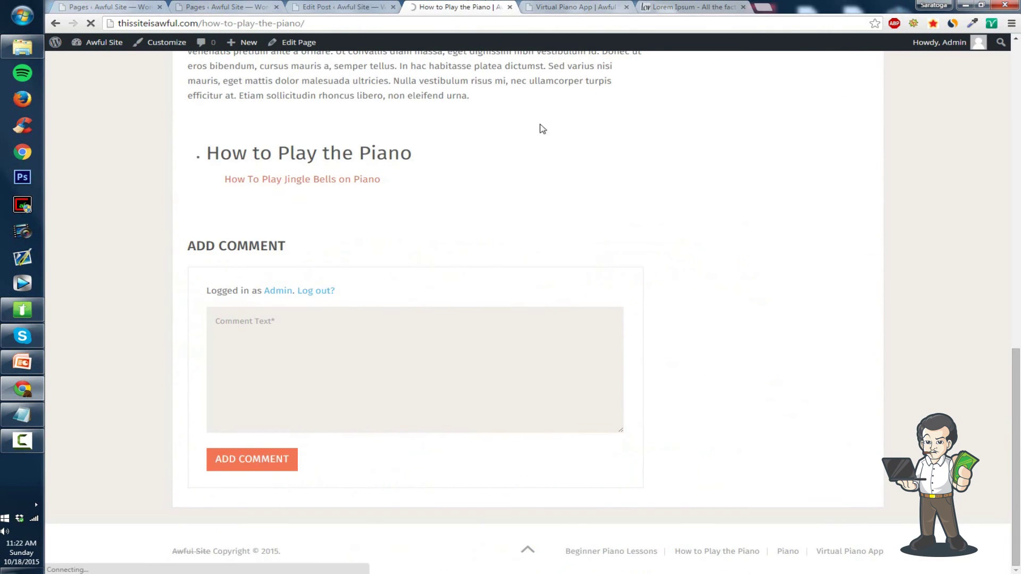
pyautogui.click(589, 6)
pyautogui.click(303, 369)
pyautogui.hotkey('ctrl', 'pageup')
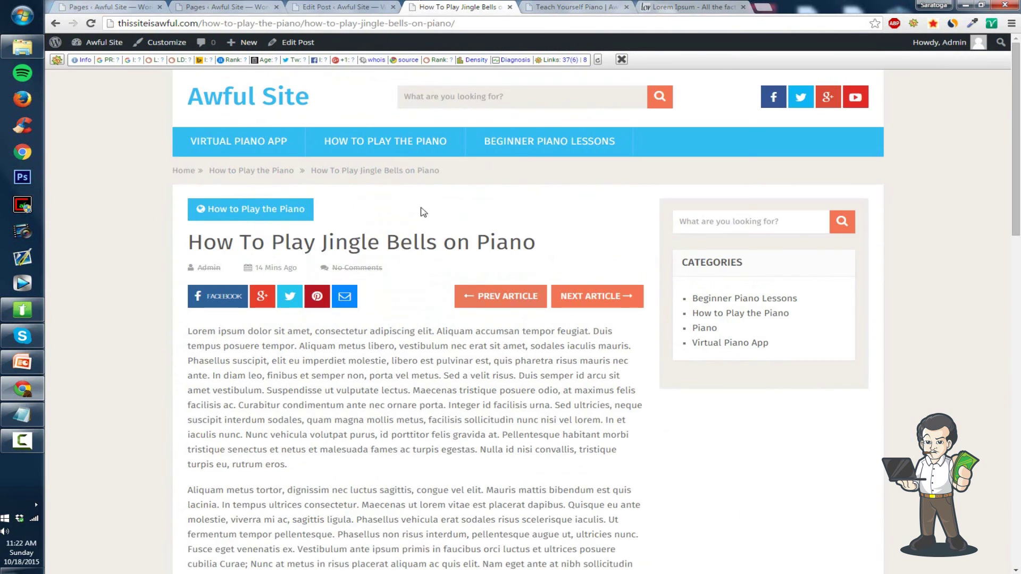
pyautogui.click(303, 42)
pyautogui.hotkey('ctrl', 'Tab')
pyautogui.click(330, 48)
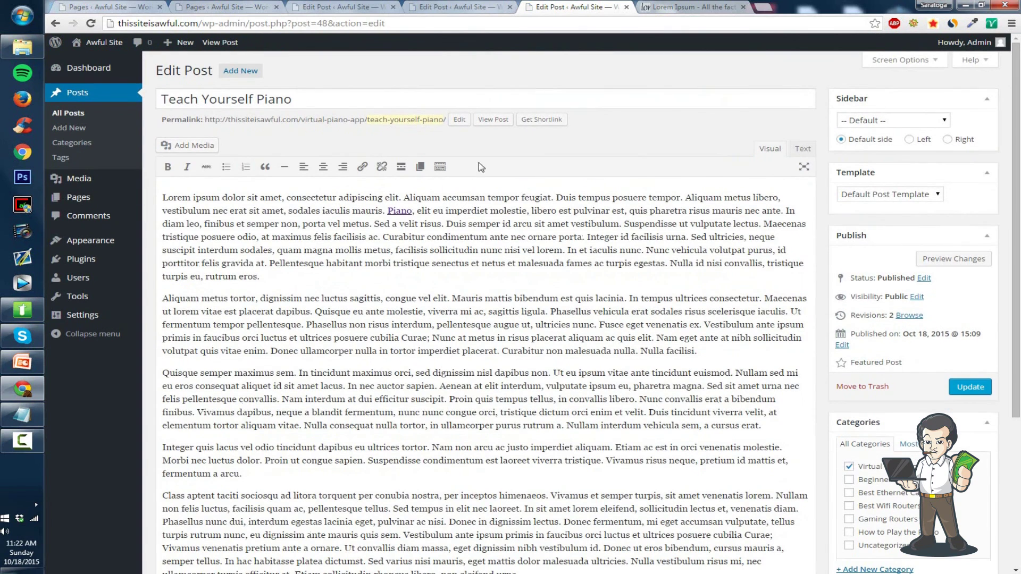
pyautogui.hotkey('ctrl', 'shift', 'Tab')
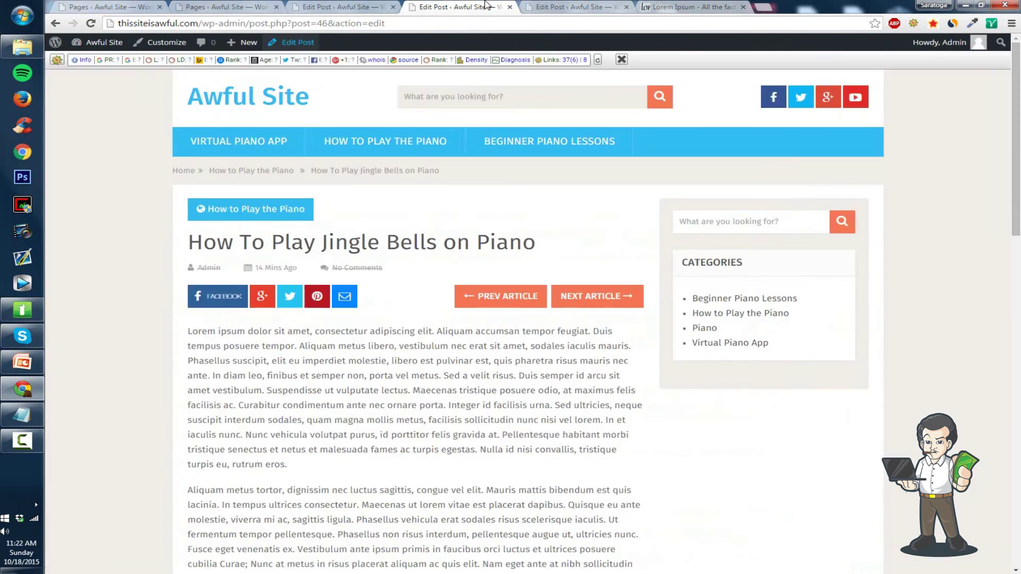
pyautogui.moveTo(494, 224); pyautogui.dragTo(480, 225)
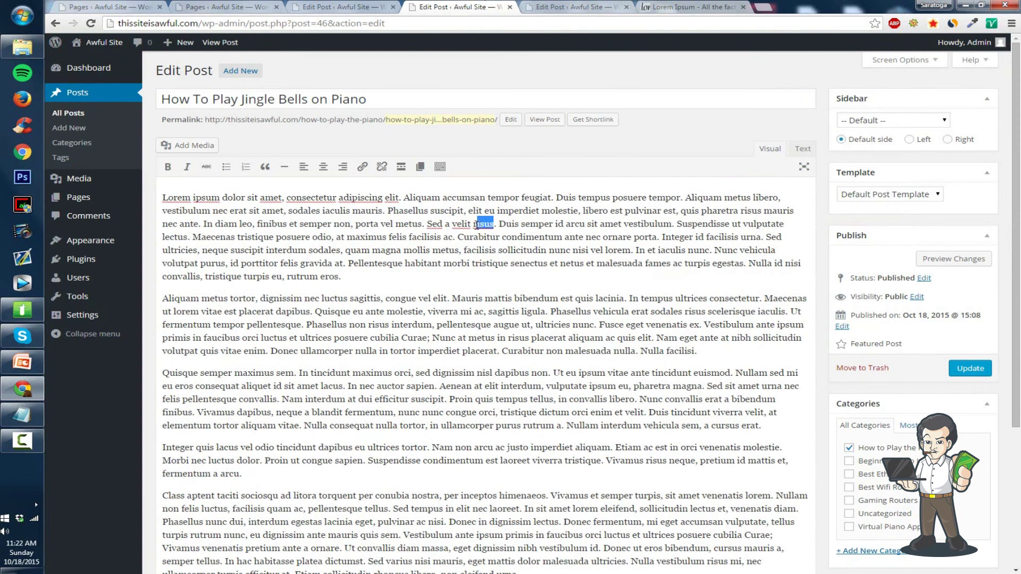
pyautogui.press('BackSpace')
pyautogui.write('piano')
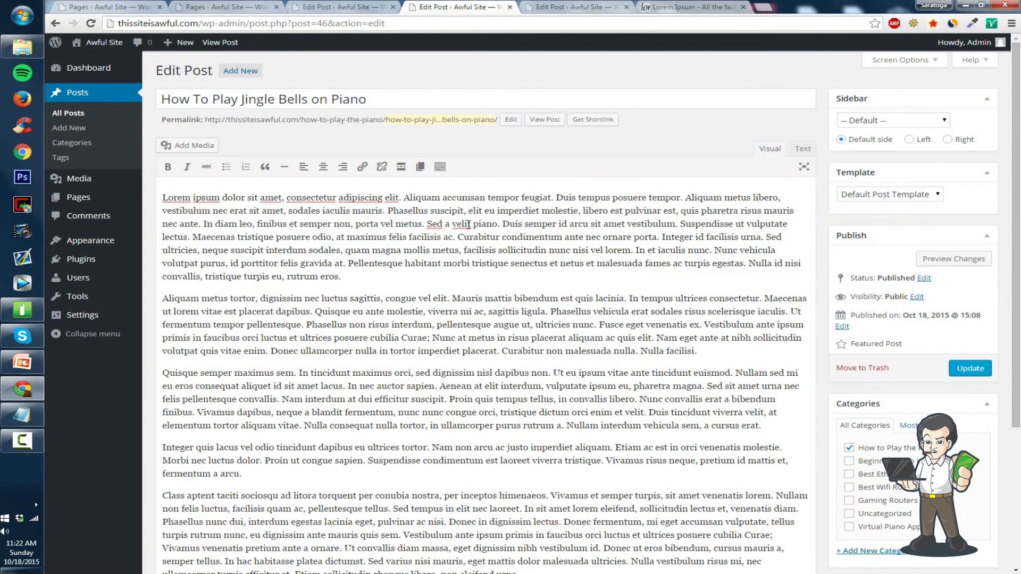
pyautogui.moveTo(473, 225); pyautogui.dragTo(500, 224)
pyautogui.click(363, 168)
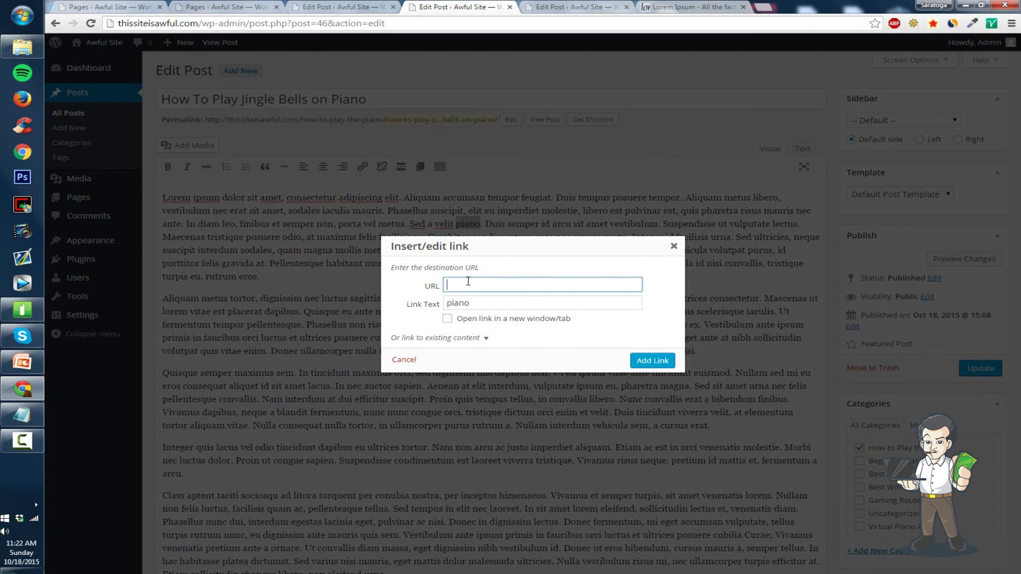
pyautogui.hotkey('ctrl', 'v')
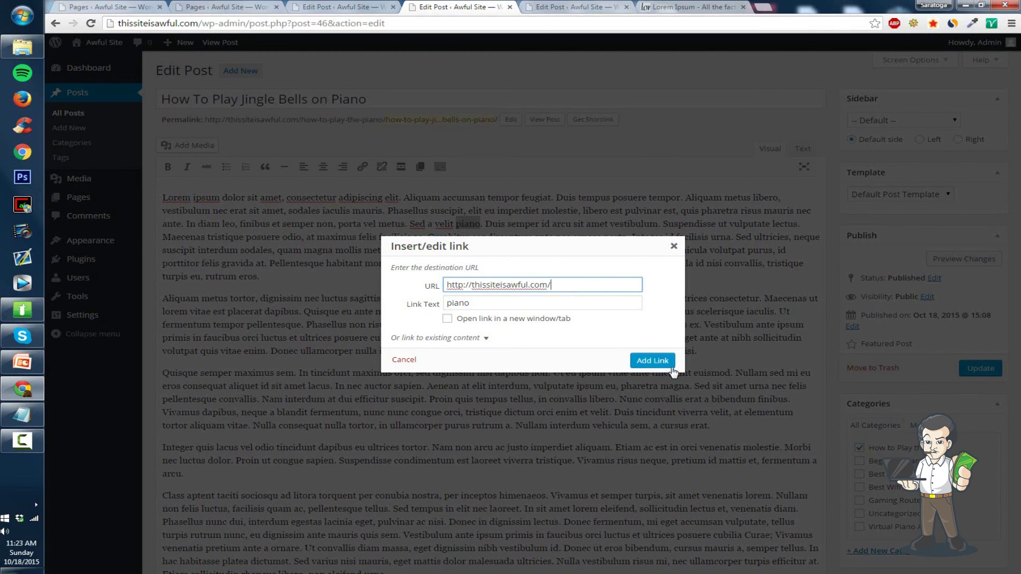
pyautogui.click(653, 360)
pyautogui.click(983, 366)
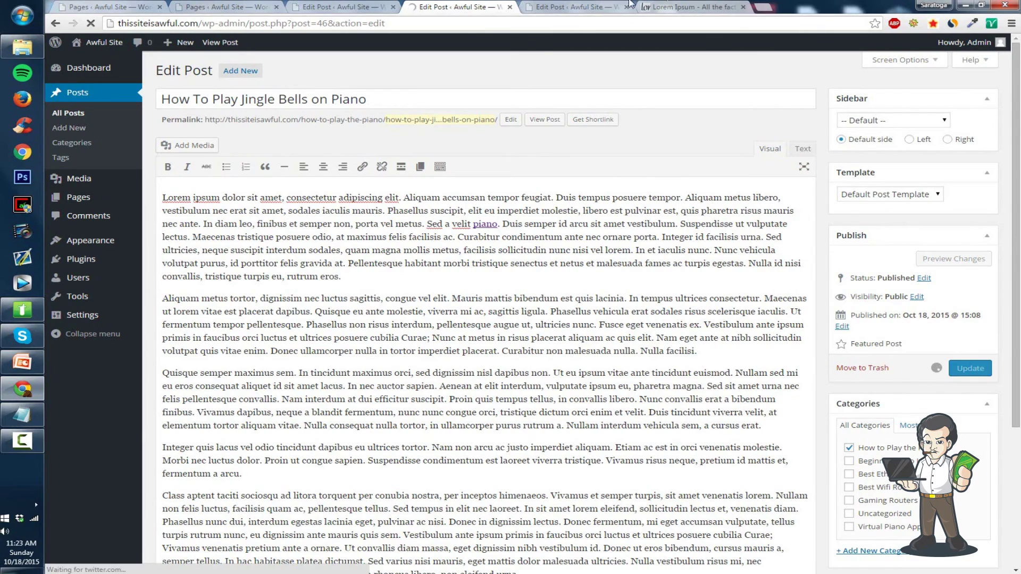
# - Go through the live front page and the Beginner Piano Lessons page to open the Easy Piano Lessons for Adults post for editing
pyautogui.click(380, 7)
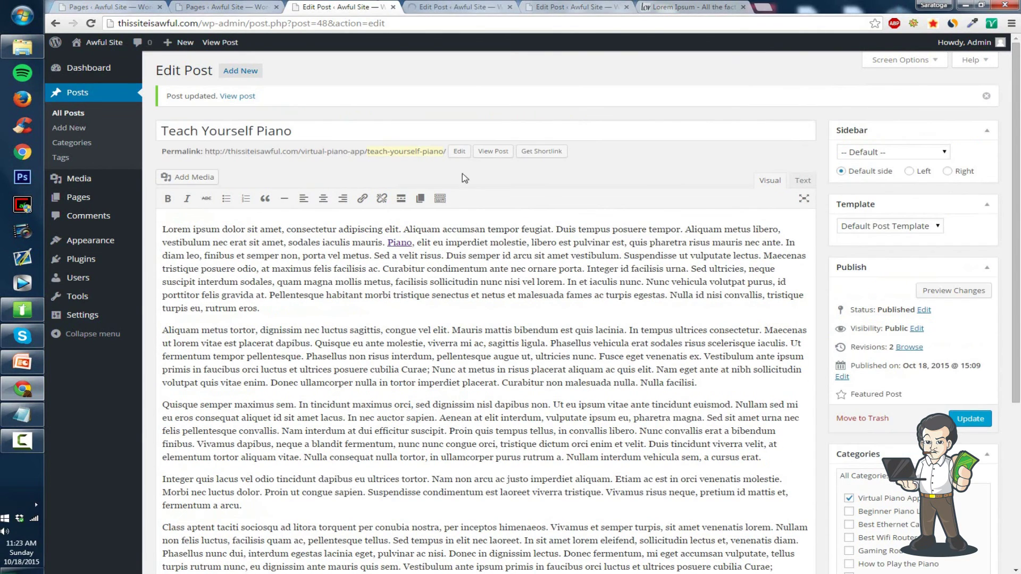
pyautogui.click(457, 7)
pyautogui.click(589, 7)
pyautogui.click(101, 42)
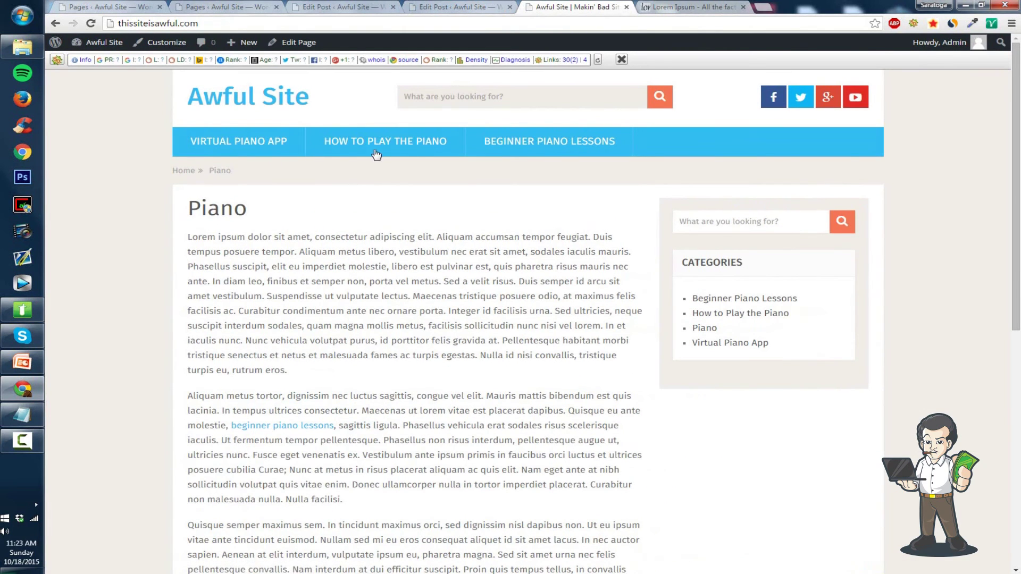
pyautogui.click(545, 127)
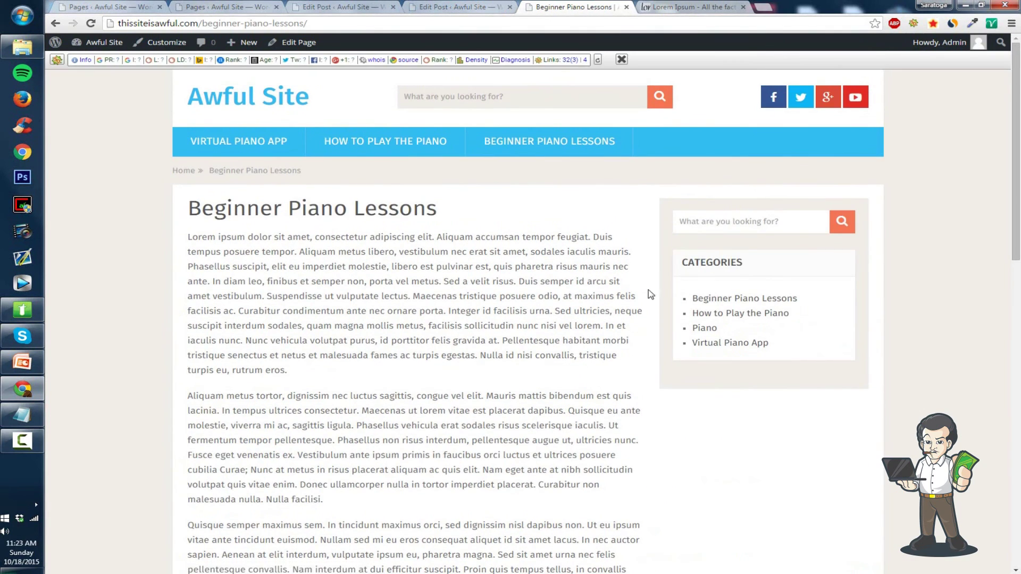
pyautogui.scroll(-15, 417, 471)
pyautogui.click(297, 180)
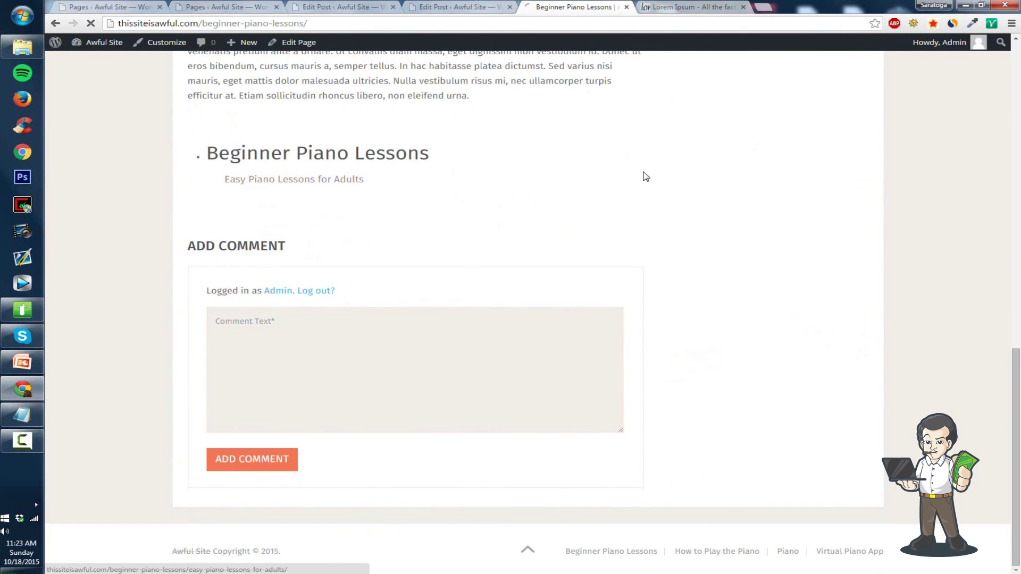
pyautogui.click(306, 41)
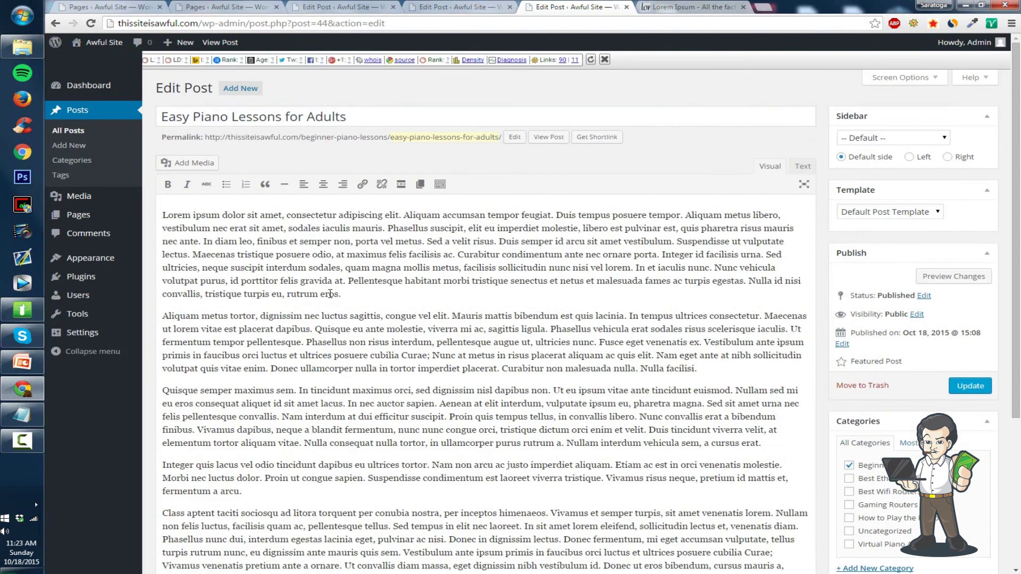
pyautogui.scroll(-4, 329, 287)
pyautogui.moveTo(360, 265)
pyautogui.mouseDown()
pyautogui.moveTo(326, 266)
pyautogui.moveTo(363, 266)
pyautogui.mouseUp()
pyautogui.write('piano')
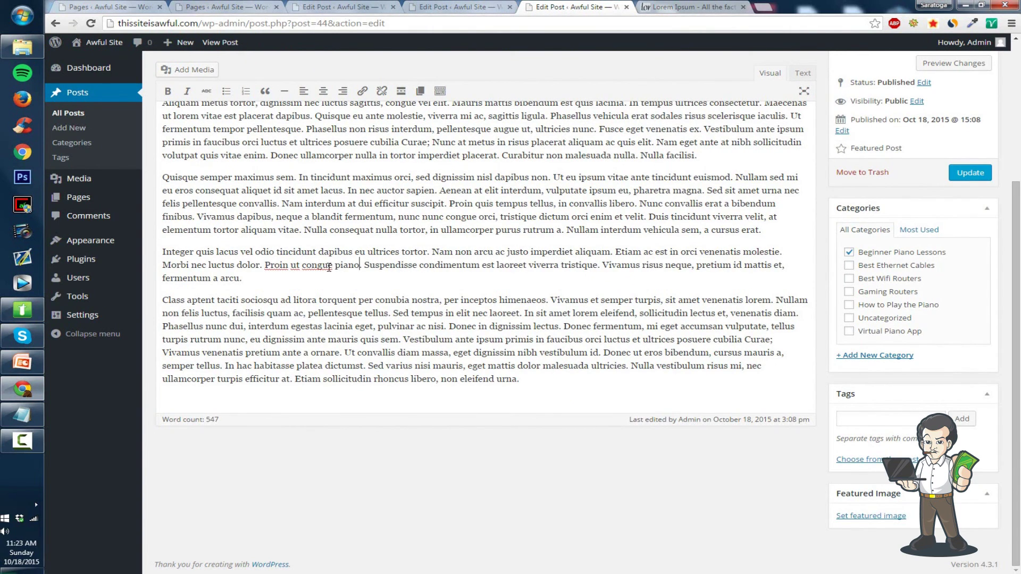
pyautogui.moveTo(335, 268); pyautogui.dragTo(365, 267)
pyautogui.click(362, 91)
pyautogui.write('http://thissiteisawful.com/')
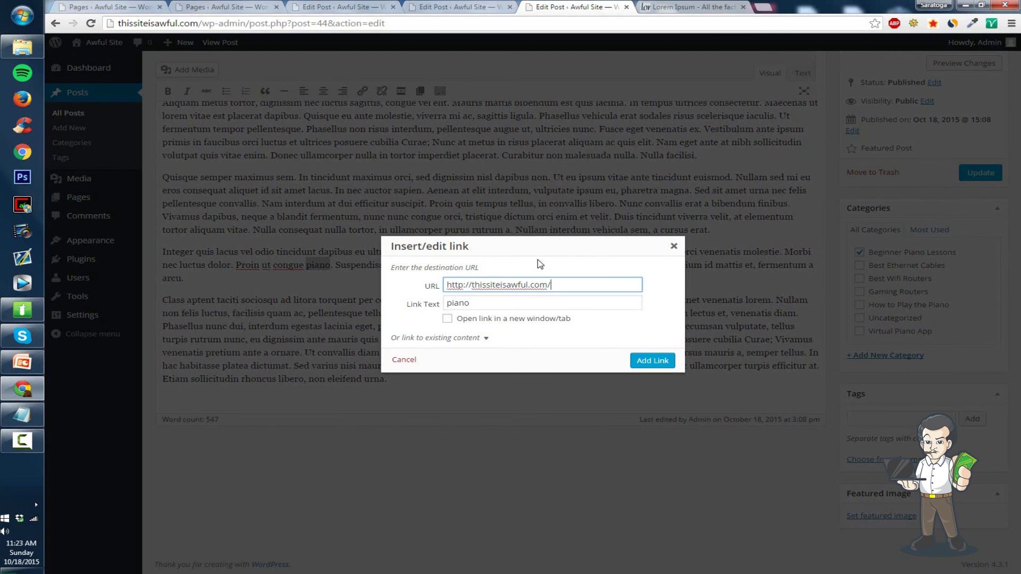
pyautogui.click(652, 361)
pyautogui.click(970, 172)
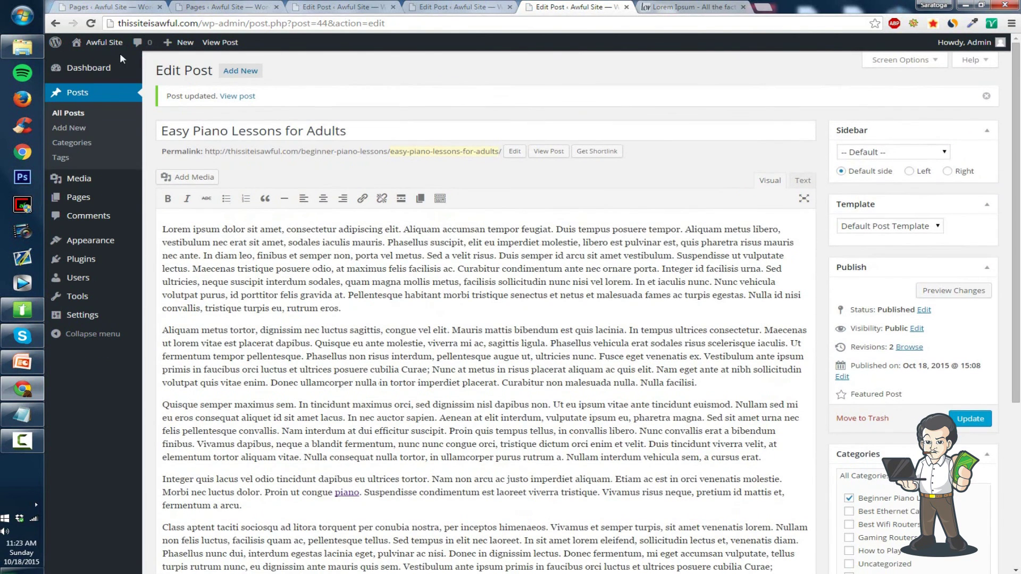
# - Open the live Piano front page and switch to the Skype window
pyautogui.click(101, 42)
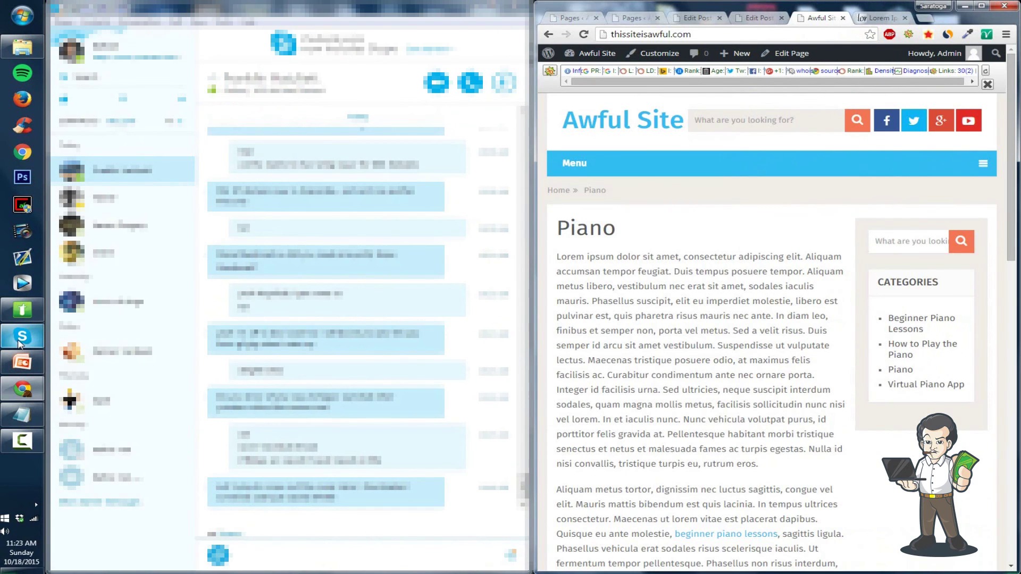
pyautogui.moveTo(19, 342)
pyautogui.click(19, 342)
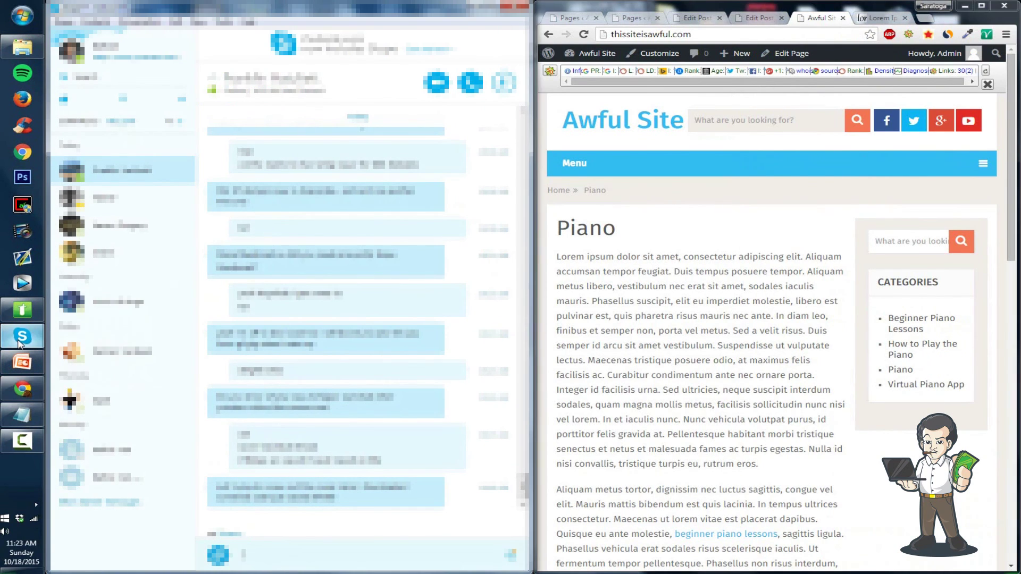